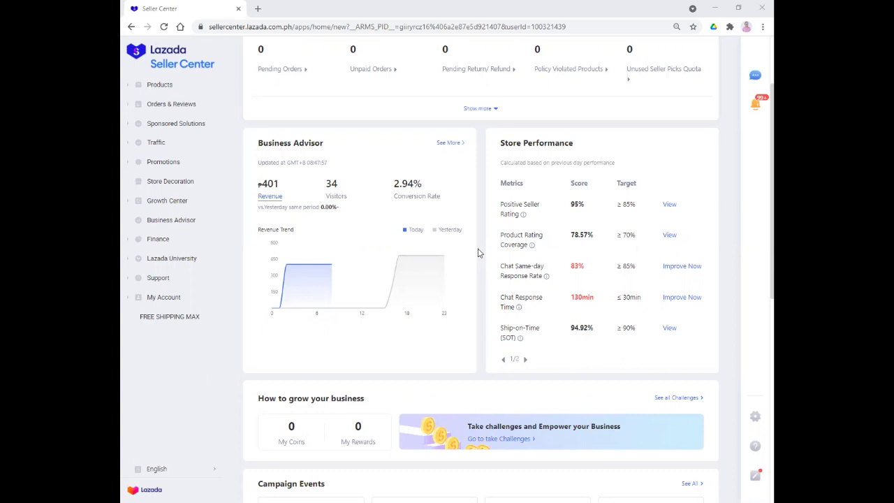
Step: Look over the seller dashboard's Business Advisor, Store Performance, Campaign Events and Popular Toolkit sections
scroll(478, 253, down, 2)
scroll(478, 253, up, 1)
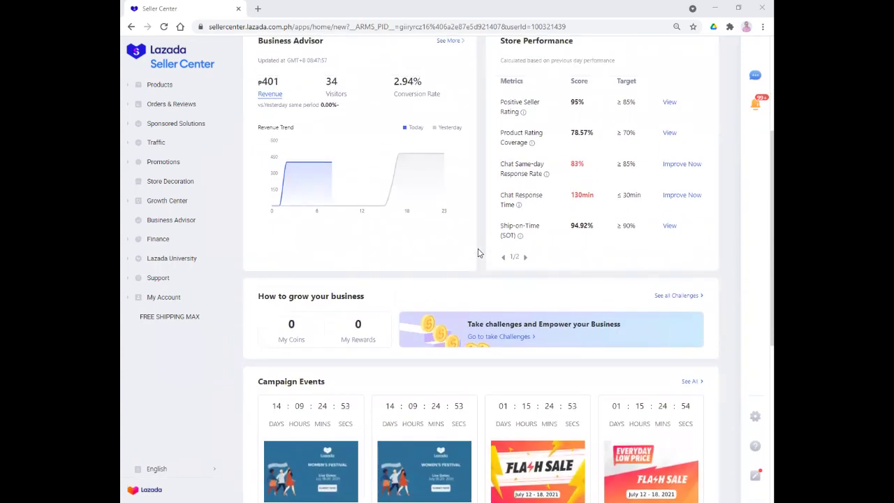
scroll(461, 292, up, 2)
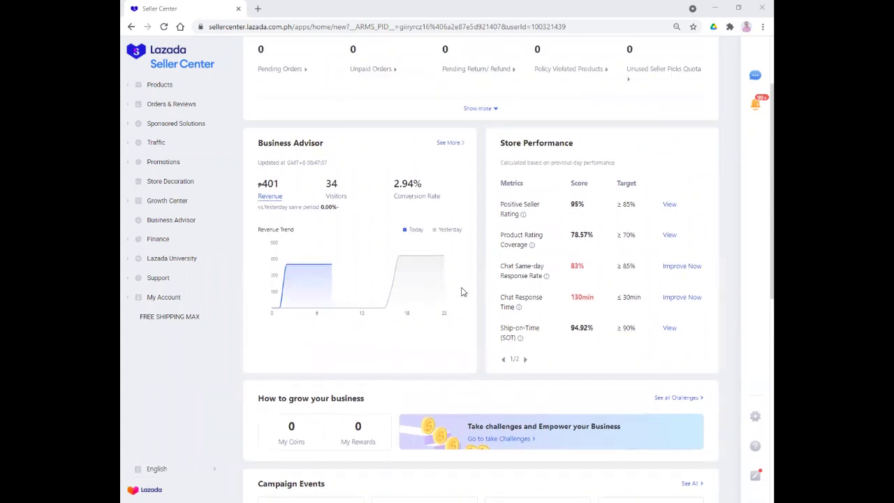
scroll(461, 292, down, 1)
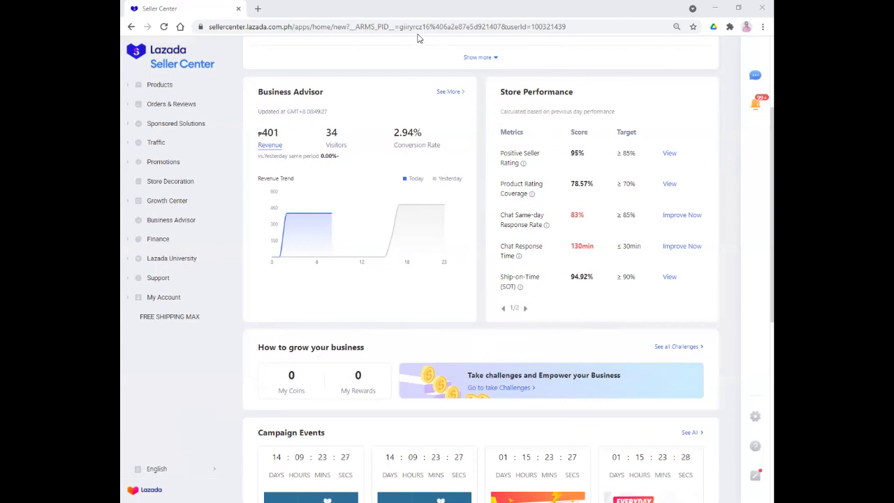
scroll(468, 340, down, 3)
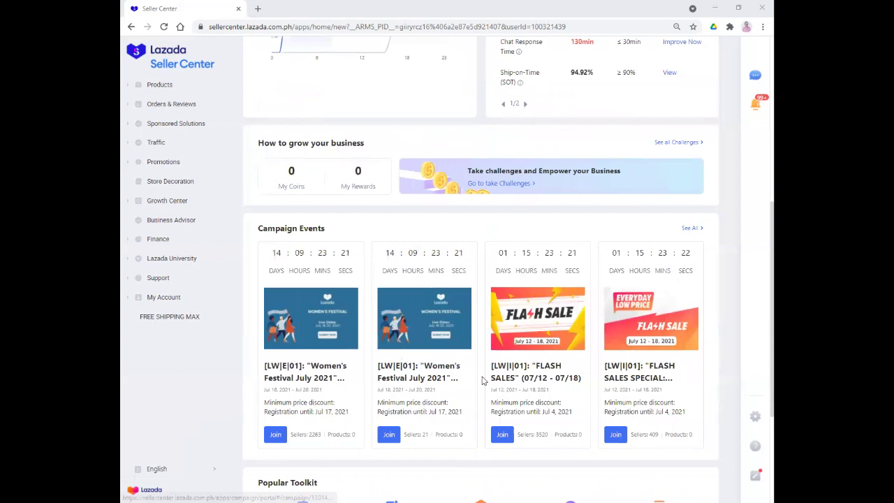
scroll(474, 389, down, 2)
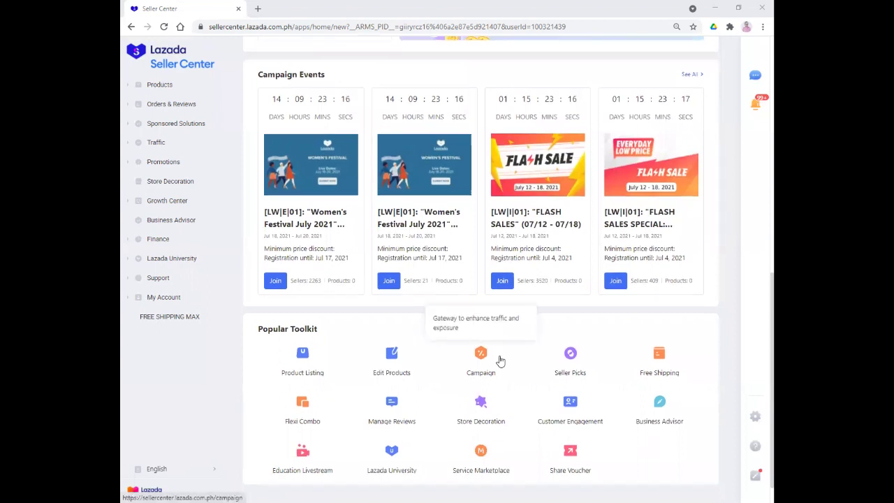
scroll(500, 360, down, 1)
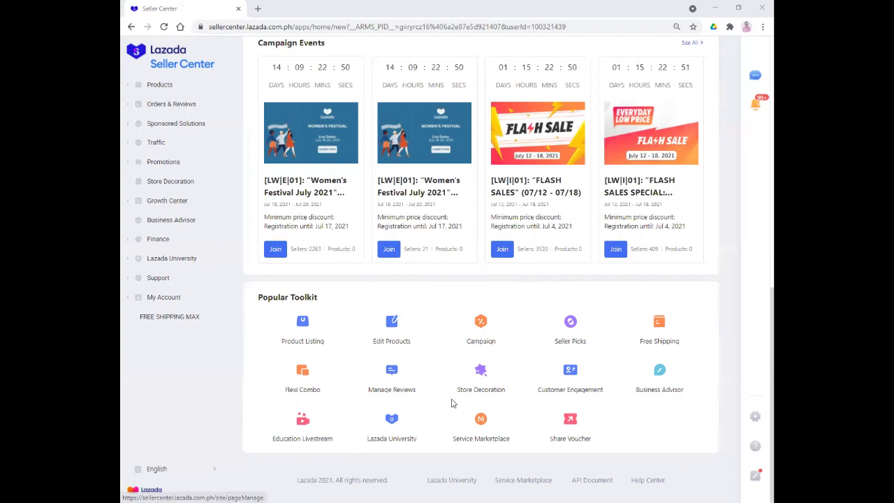
scroll(419, 410, up, 4)
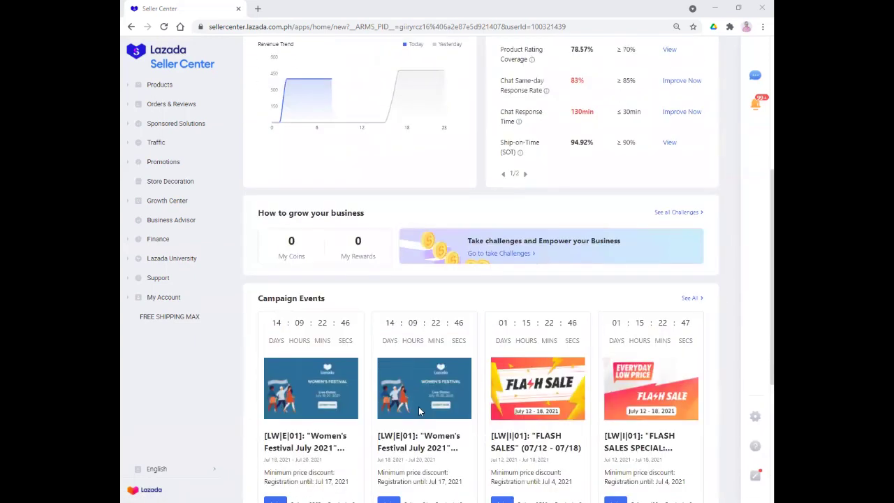
scroll(433, 411, down, 2)
scroll(449, 412, up, 1)
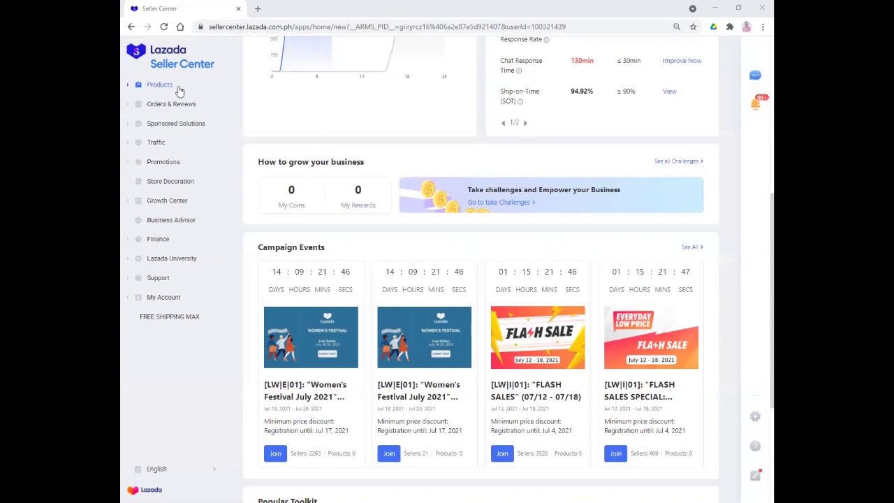
Step: Expand the Products section and open its Manage Products page
click(129, 89)
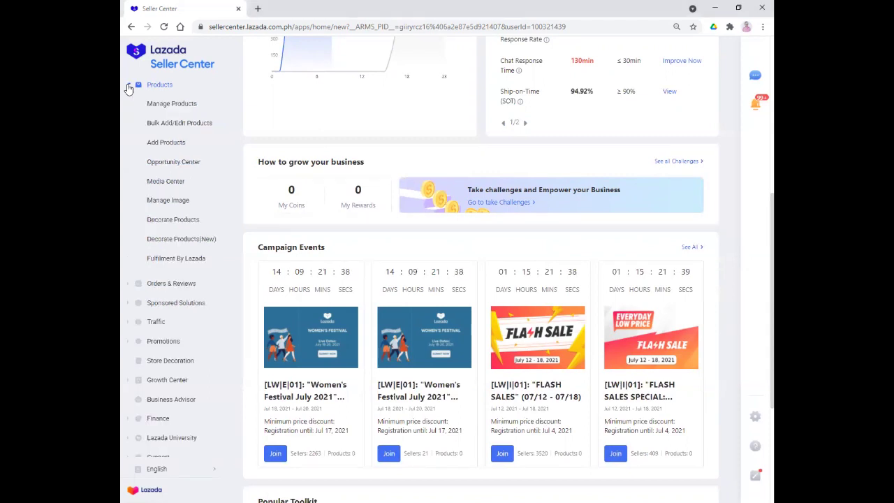
click(128, 89)
click(128, 89)
click(128, 89)
click(129, 89)
click(129, 86)
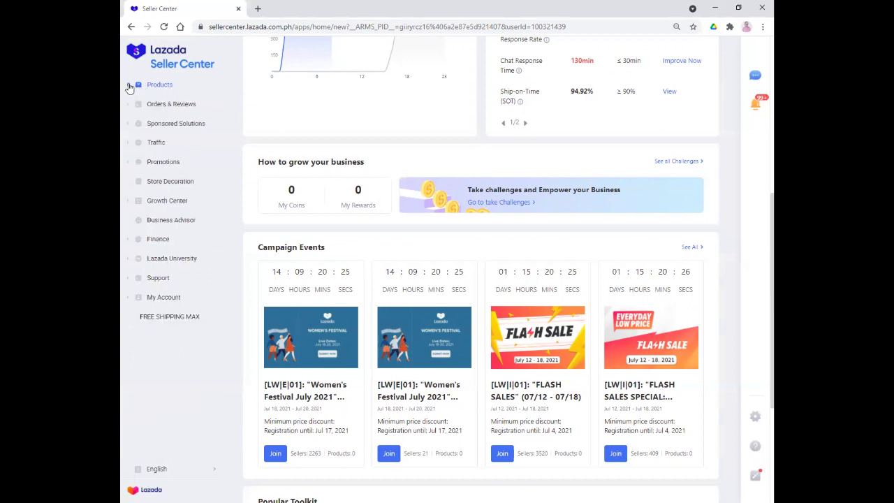
click(129, 86)
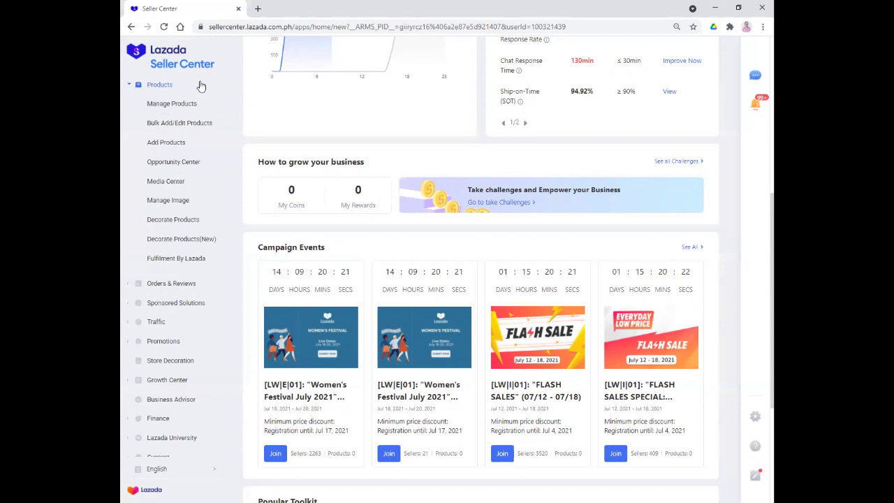
click(166, 109)
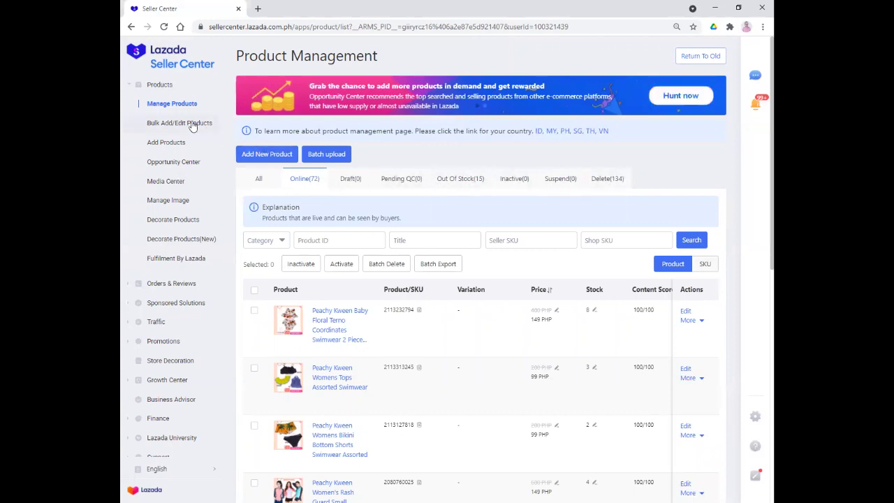
Step: View the Bulk Add/Edit Products page and the Add Products page
click(152, 126)
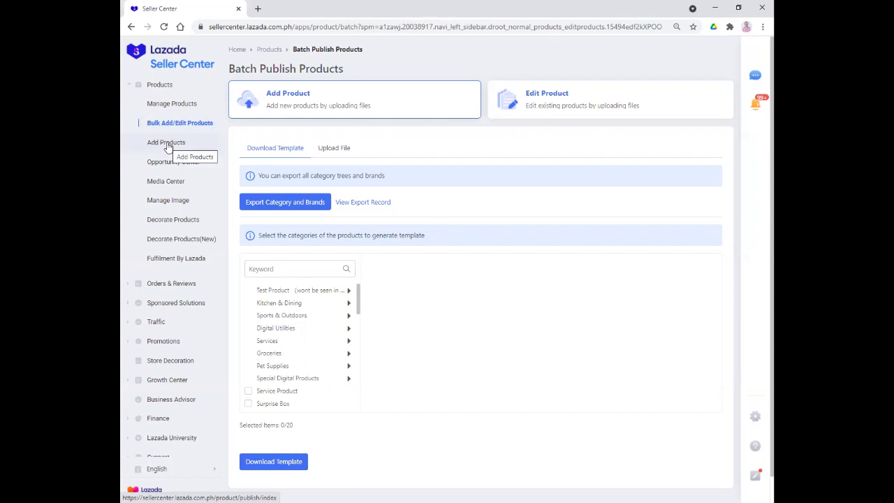
click(168, 144)
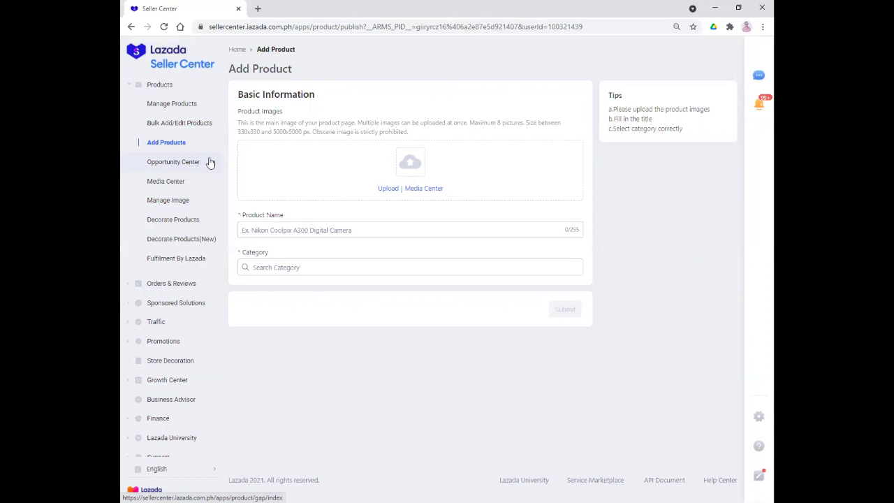
Step: Open the Media Center and try to create a new image folder
click(160, 186)
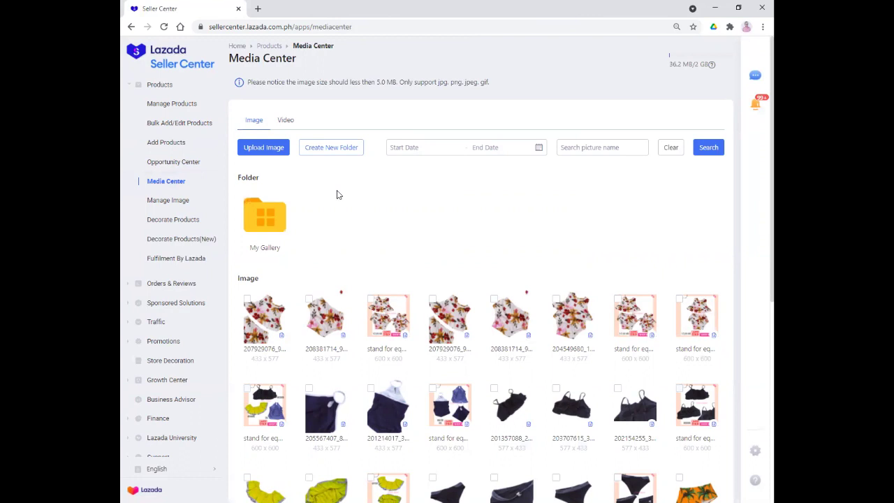
click(356, 149)
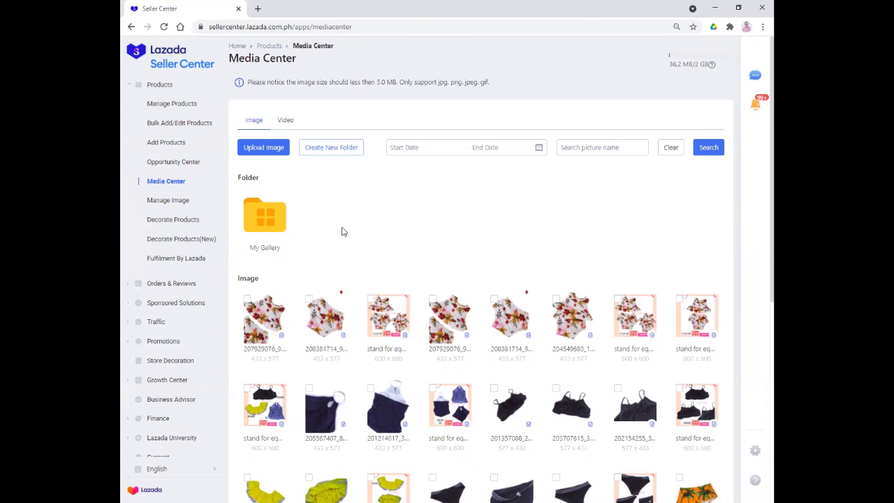
Step: Open the Manage Image page and examine the SKU image list with its image slots for each product
click(162, 204)
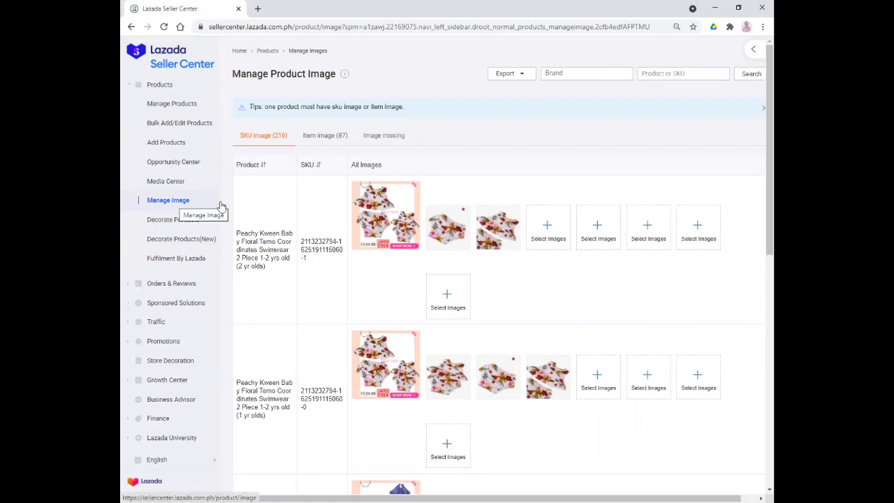
scroll(533, 292, down, 3)
scroll(533, 292, down, 2)
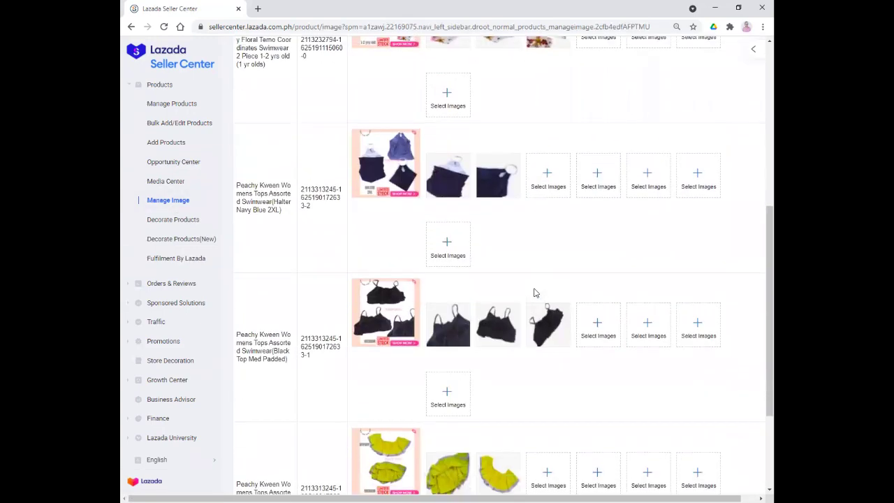
scroll(534, 292, up, 10)
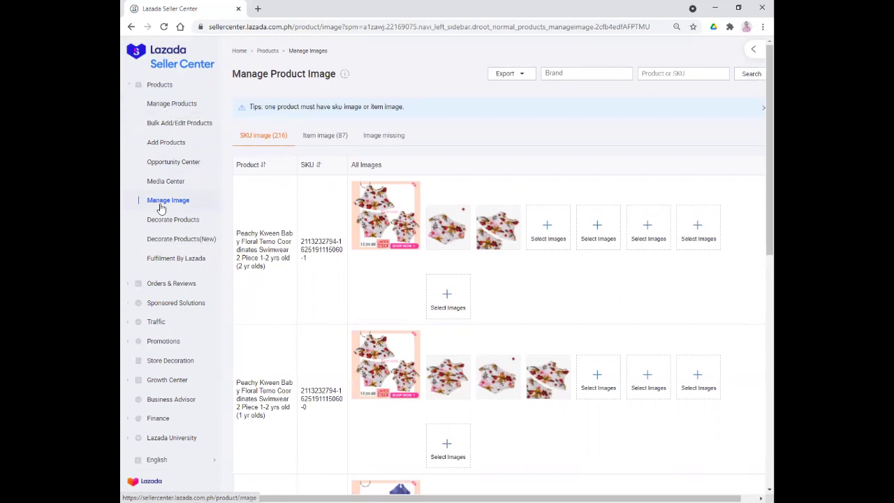
scroll(501, 288, down, 1)
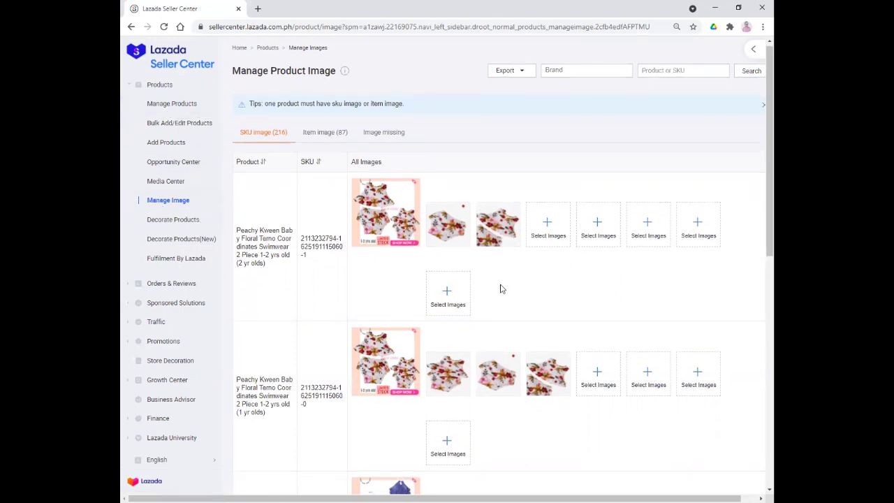
scroll(500, 289, down, 10)
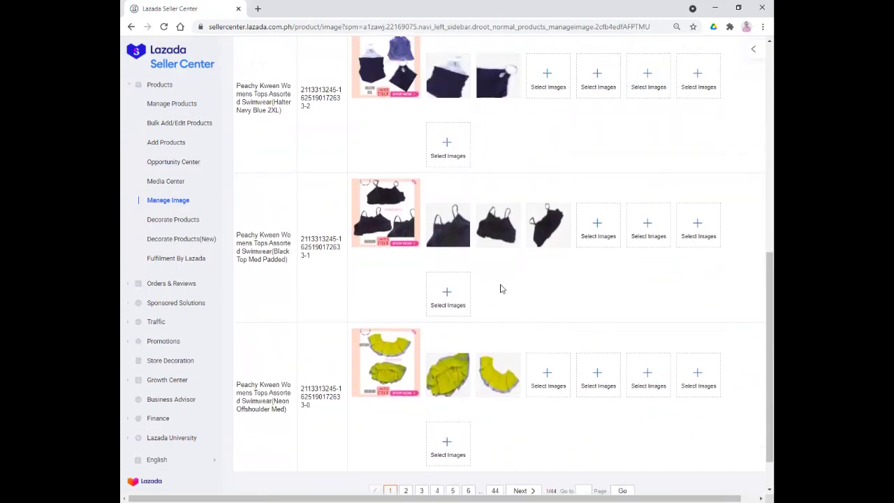
scroll(500, 288, up, 15)
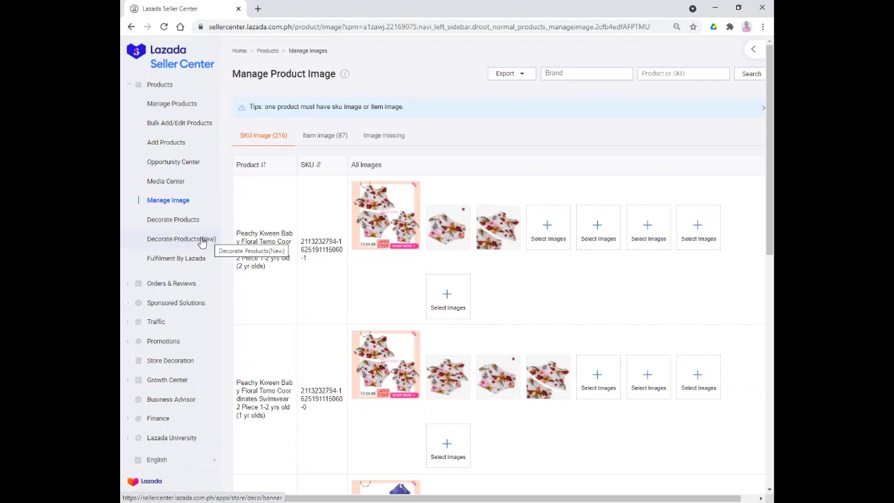
Step: View the Decorate Products(New) campaign banner page, visit Fulfilment By Lazada and return to the banner page
click(173, 240)
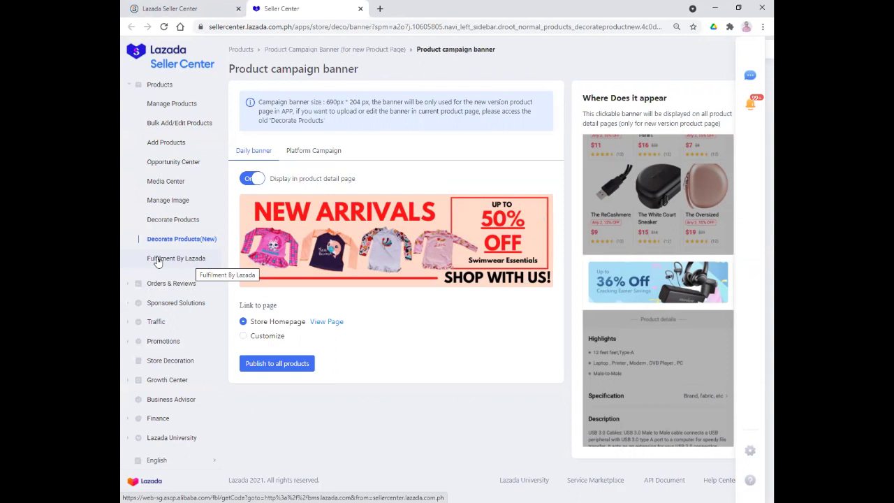
click(167, 261)
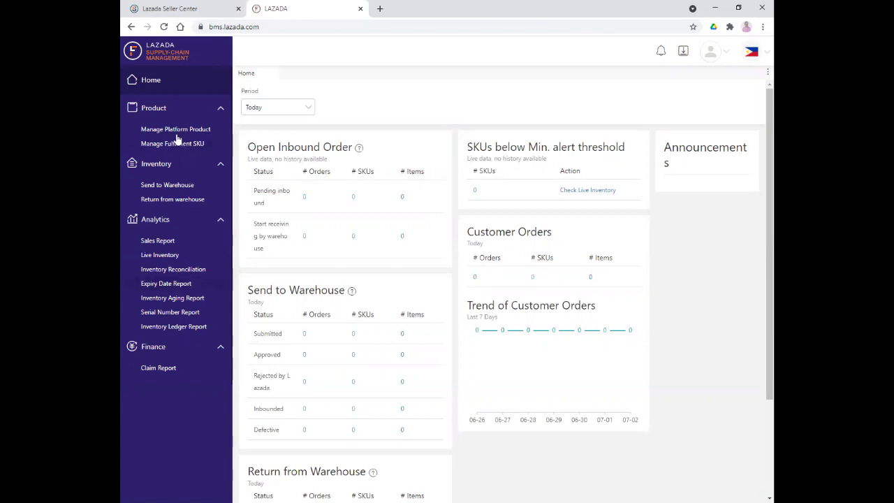
click(131, 28)
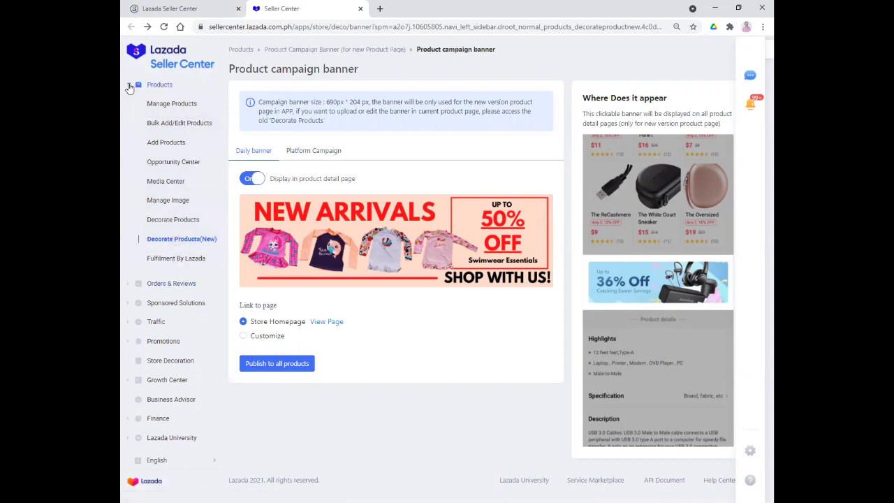
Step: Collapse the Products section and open the Orders page under Orders & Reviews
click(162, 87)
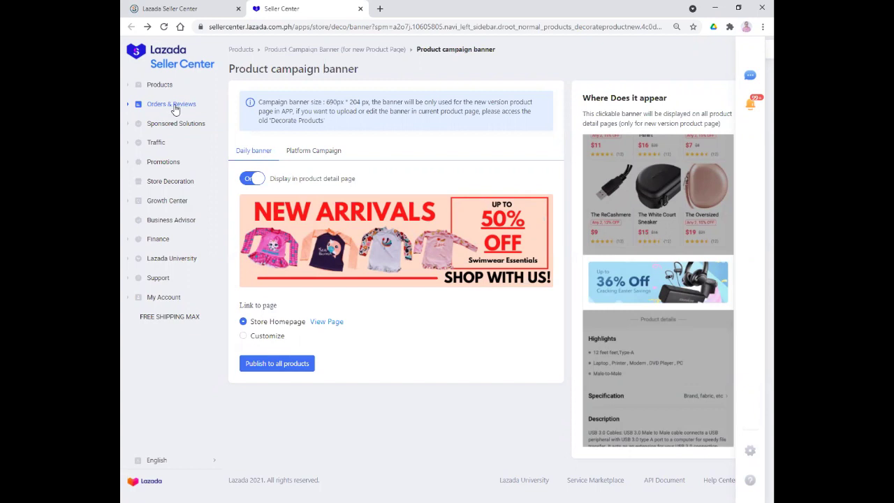
click(128, 109)
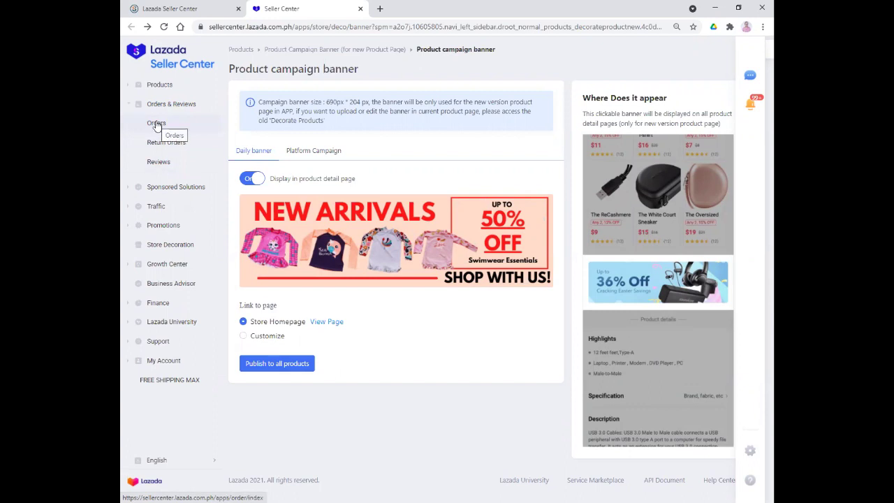
click(156, 124)
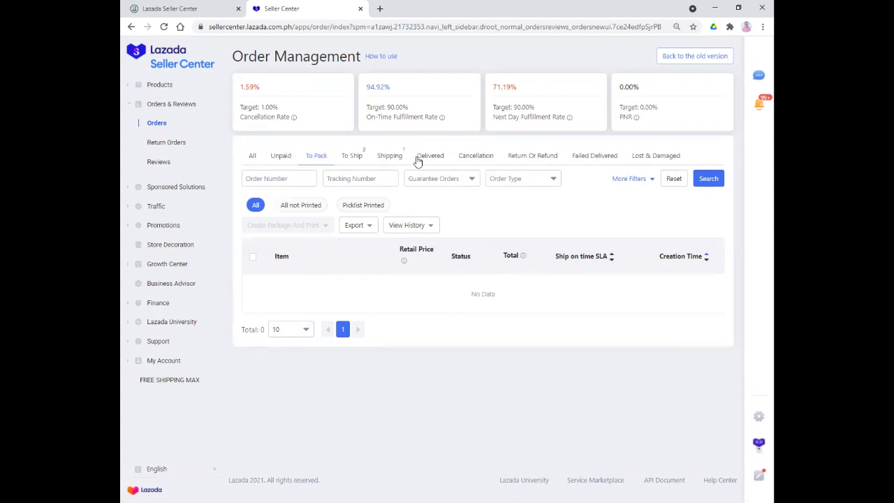
Step: View the Unpaid orders and examine the To Ship orders with their shipping deadlines and logistic status options
click(278, 157)
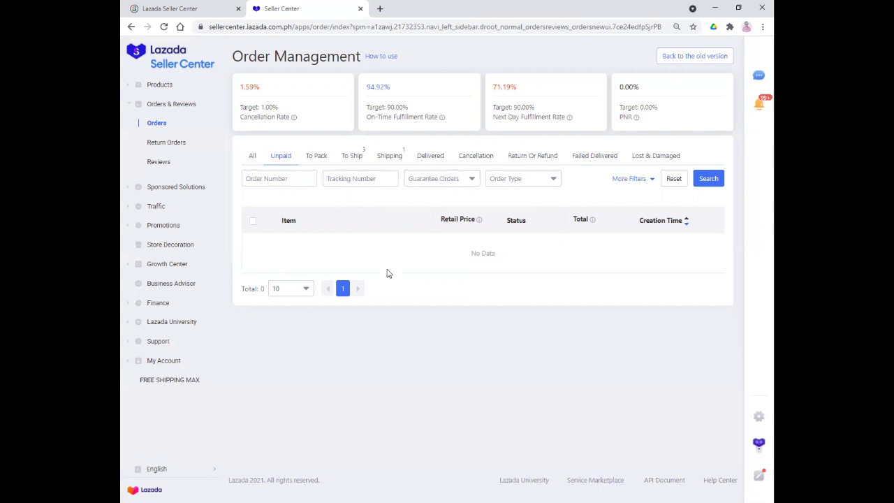
click(359, 161)
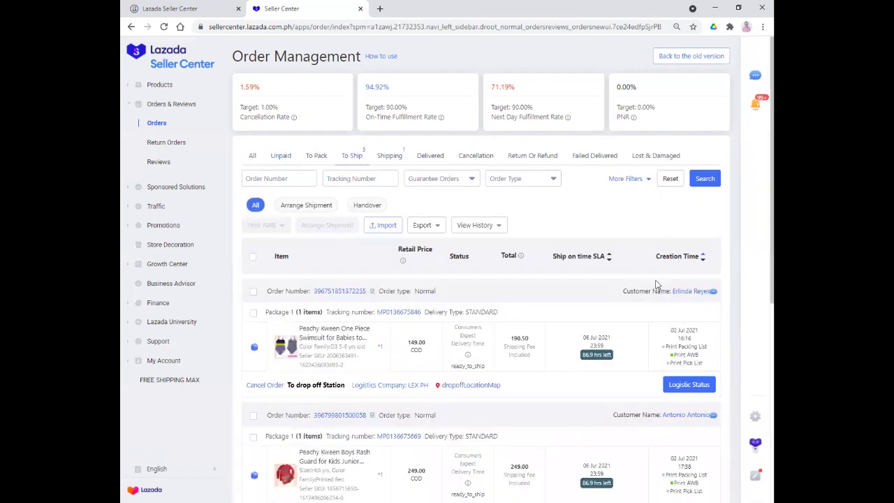
scroll(718, 279, down, 2)
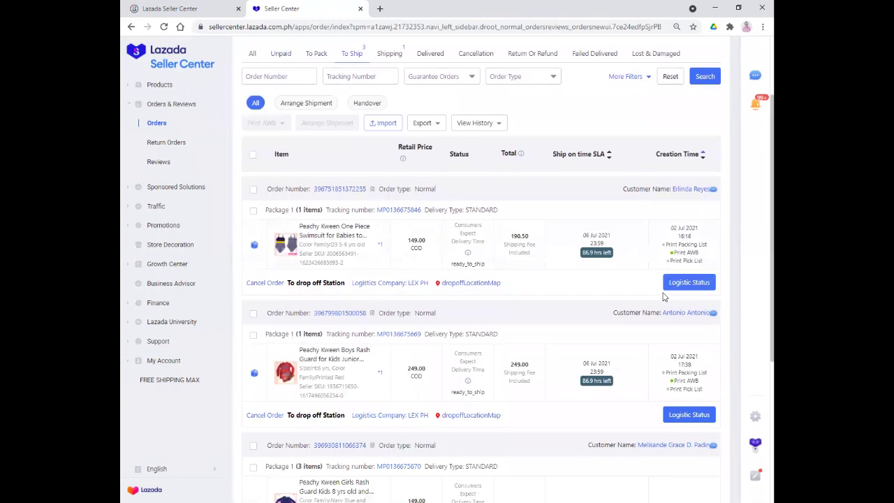
scroll(706, 287, down, 2)
scroll(704, 287, down, 2)
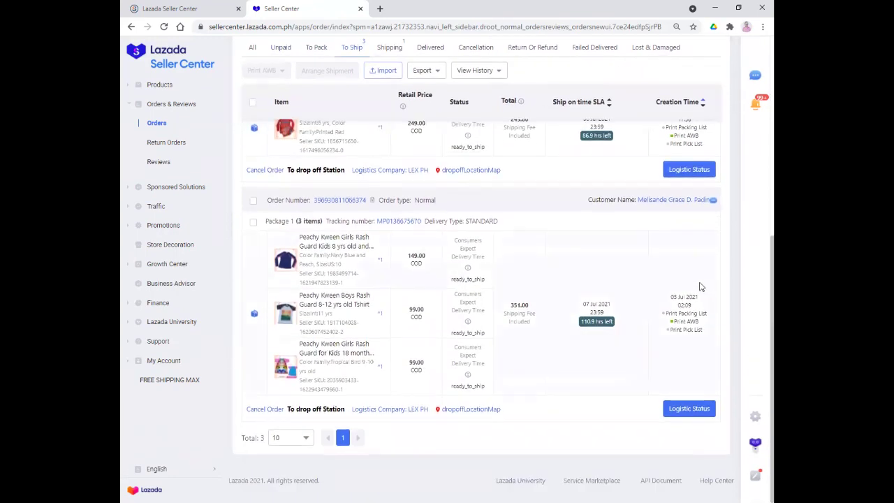
scroll(701, 287, up, 4)
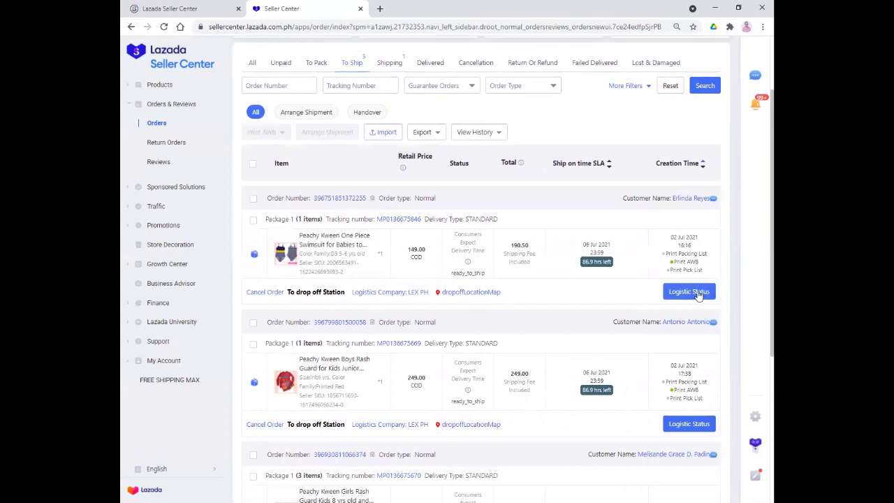
scroll(653, 307, down, 1)
scroll(653, 307, down, 2)
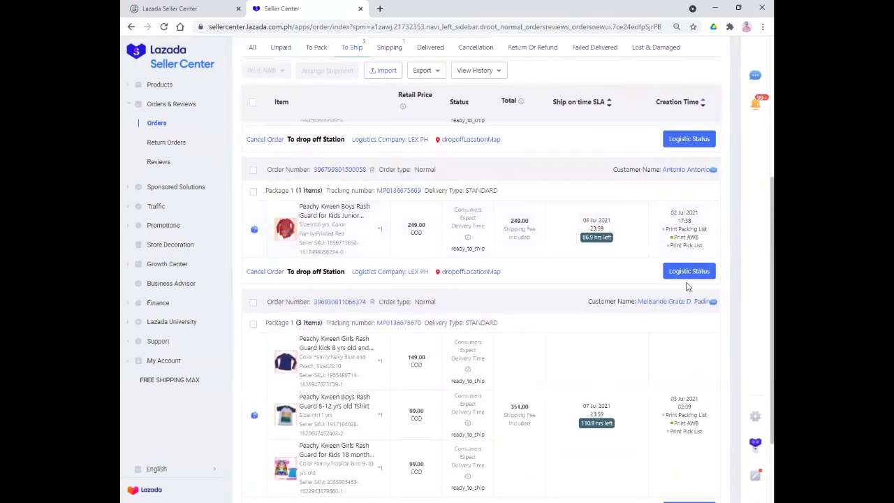
scroll(686, 277, up, 2)
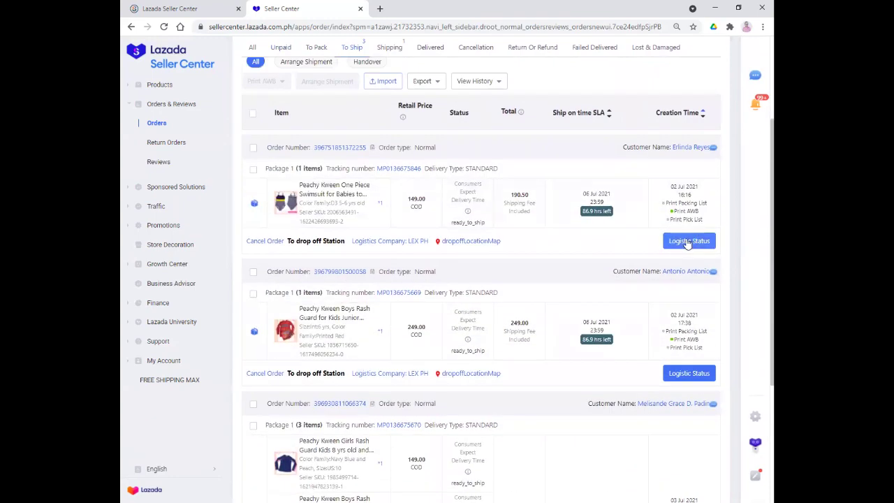
Step: Review the filters, shipment actions and package details of the To Ship orders in Order Management
scroll(695, 253, up, 2)
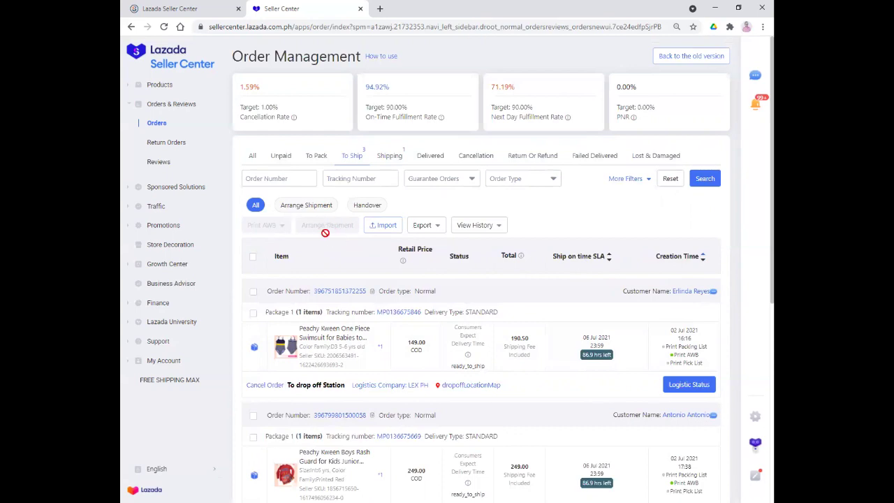
scroll(384, 289, down, 2)
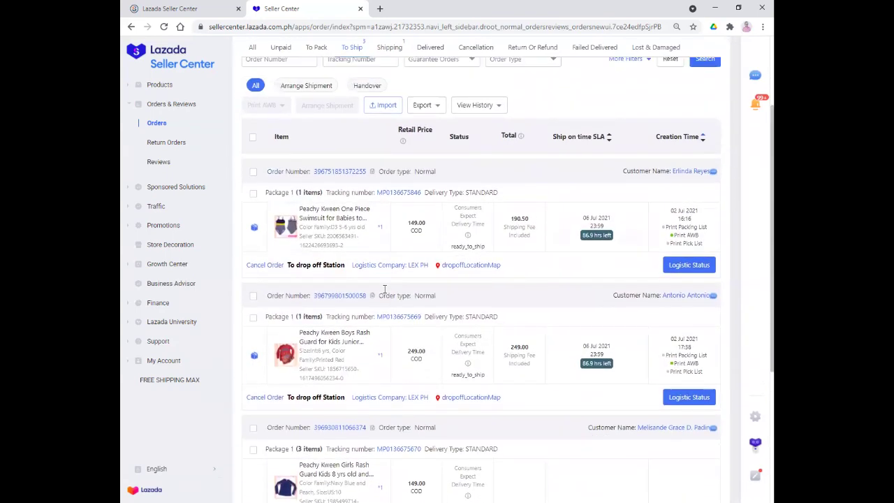
scroll(384, 289, up, 1)
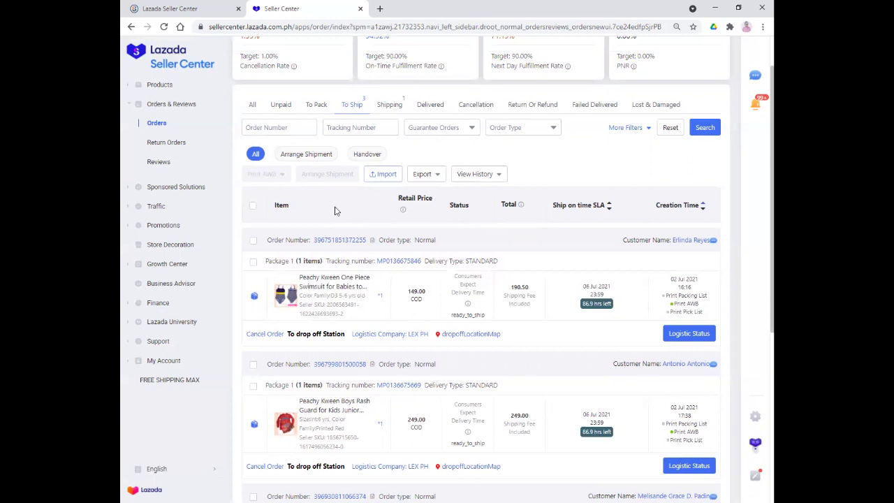
Step: View the Return Orders page, check the Return Or Refund orders in Order Management, and go back to Return Orders
click(159, 143)
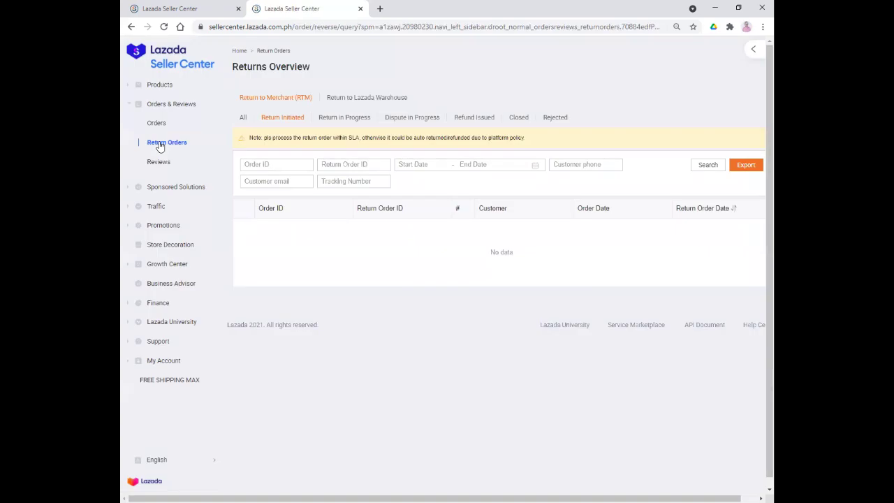
click(157, 124)
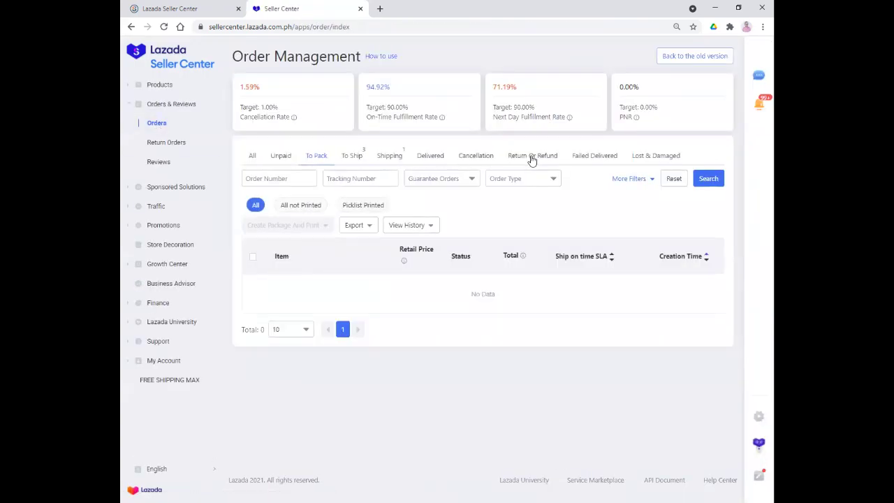
click(531, 157)
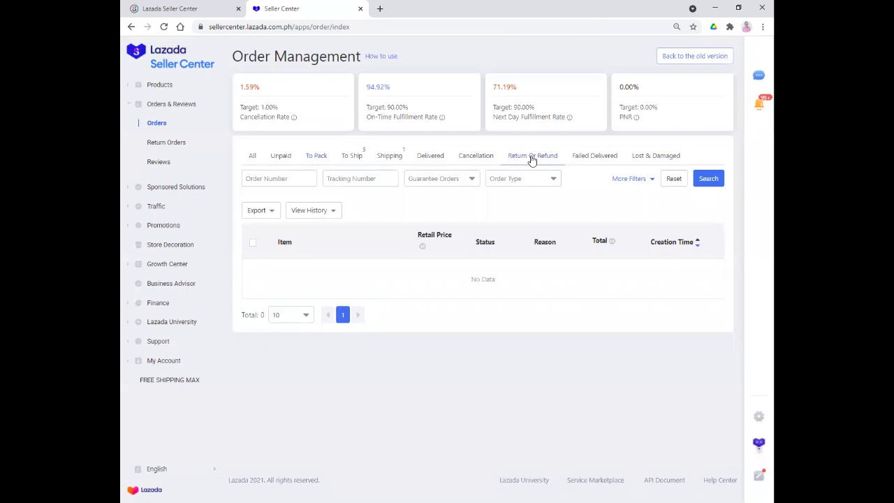
click(167, 143)
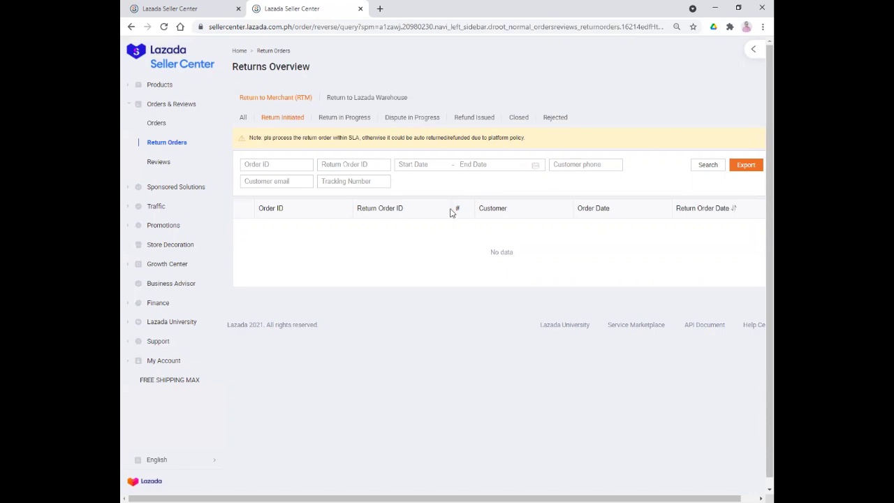
Step: Open the Reviews page and examine the review coverage metrics and the full To be Reviewed order list
click(160, 165)
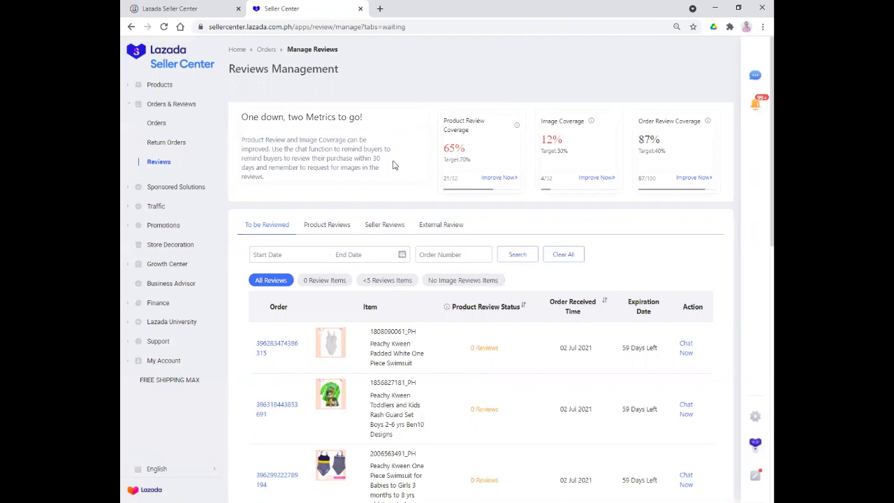
scroll(395, 162, down, 5)
scroll(395, 161, up, 5)
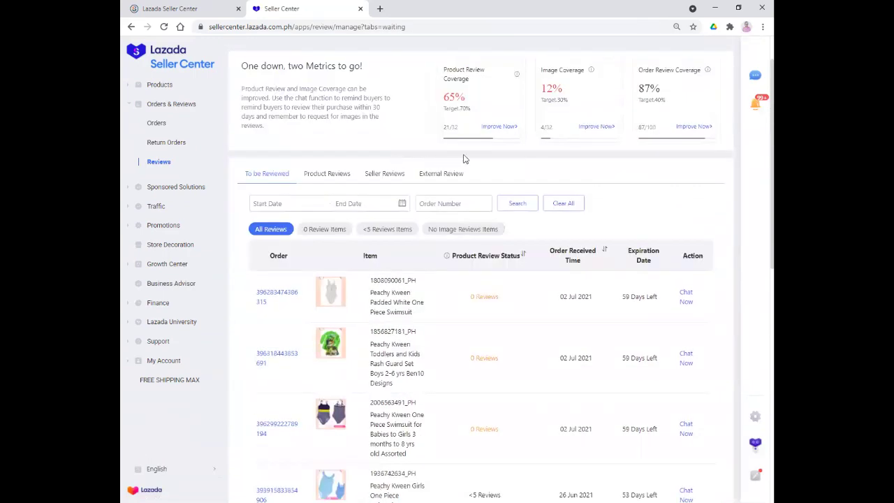
scroll(518, 163, down, 2)
scroll(427, 244, up, 3)
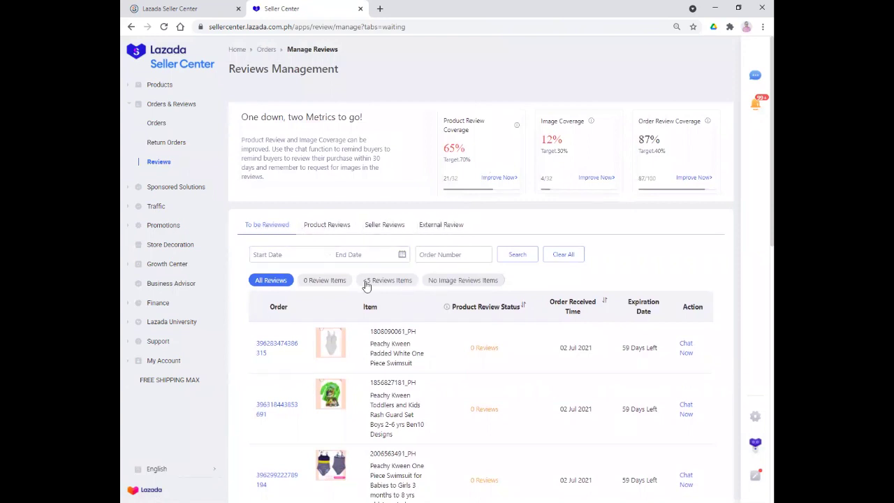
scroll(365, 285, down, 10)
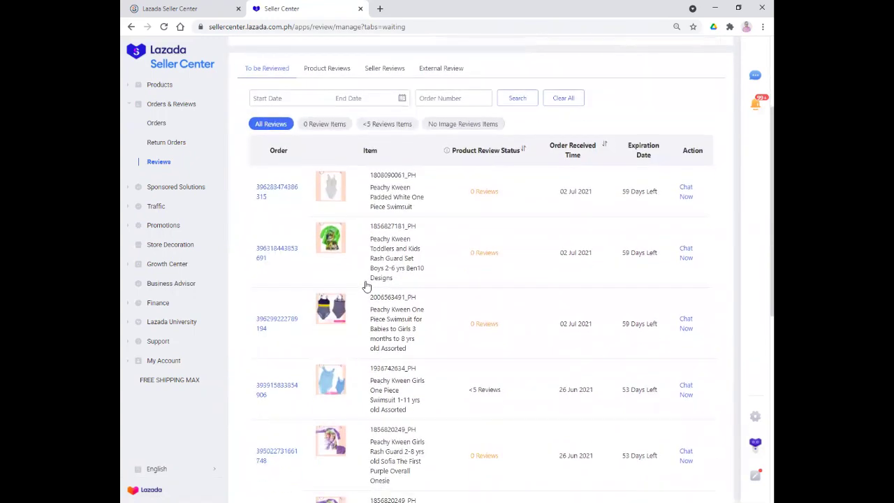
scroll(366, 285, up, 12)
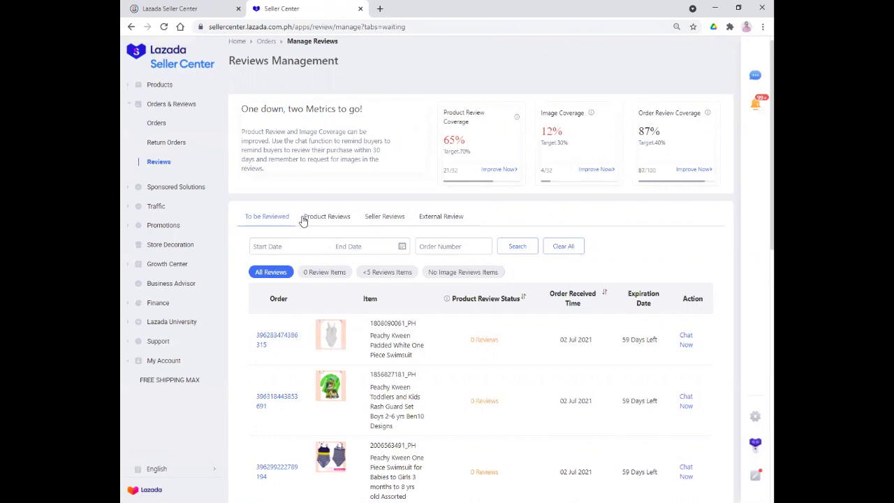
scroll(440, 326, down, 6)
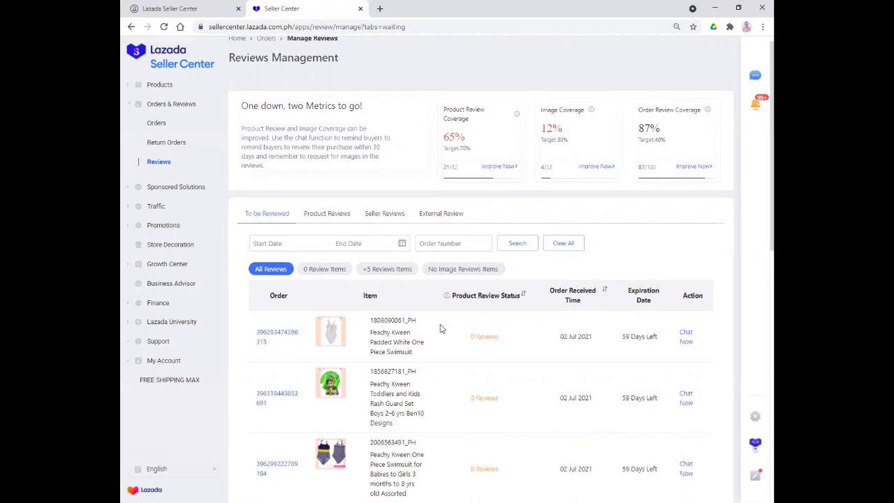
scroll(440, 328, down, 2)
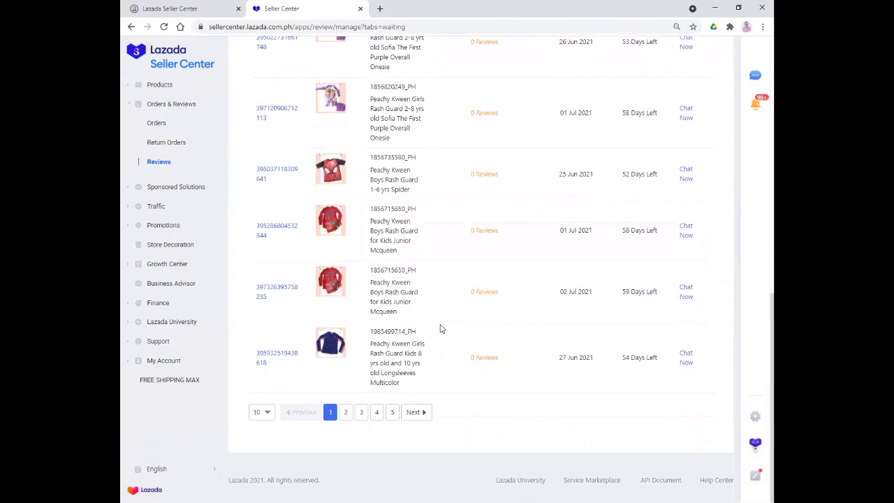
scroll(440, 328, up, 10)
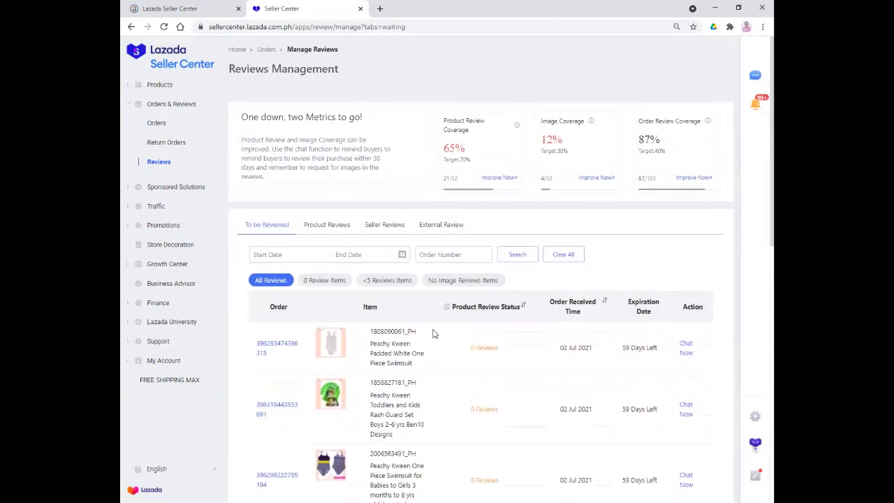
Step: Examine the review status, expiration date and Chat Now option of the orders under To be Reviewed
scroll(417, 353, down, 2)
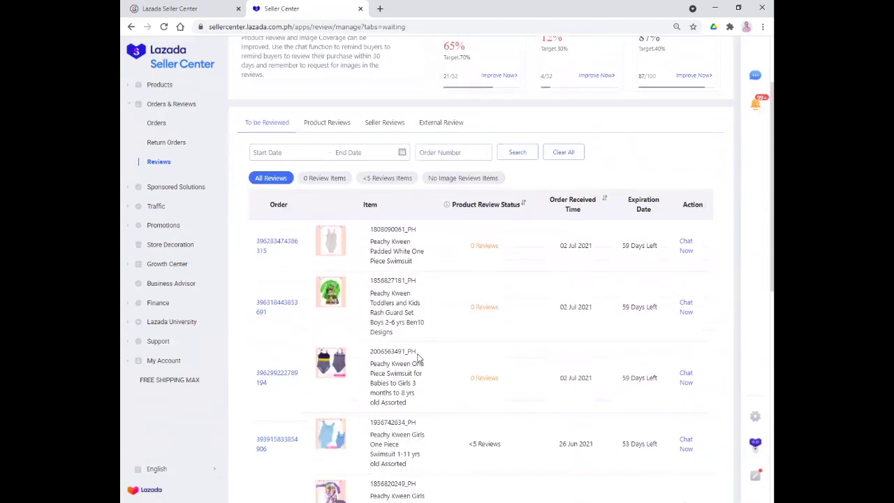
scroll(417, 353, up, 2)
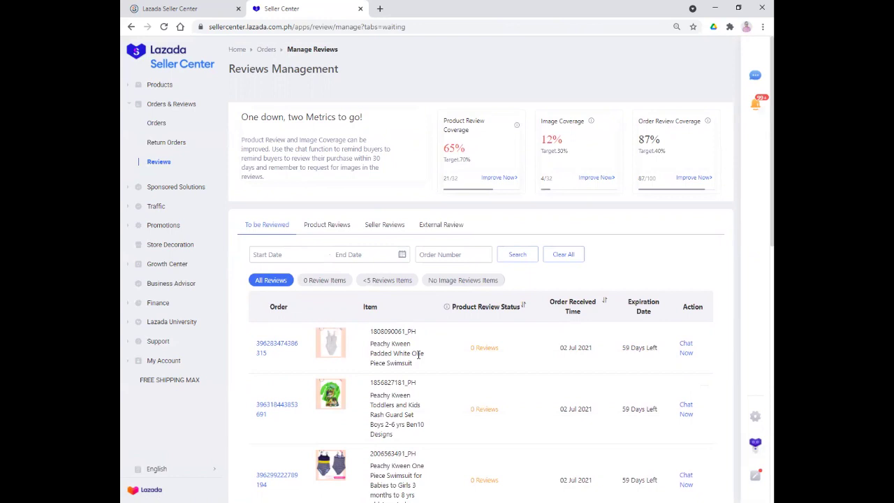
scroll(419, 354, down, 2)
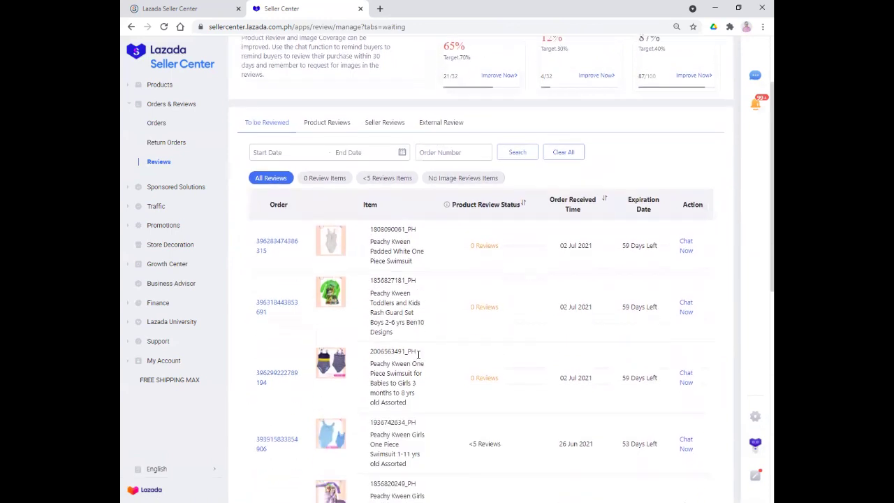
scroll(423, 354, up, 1)
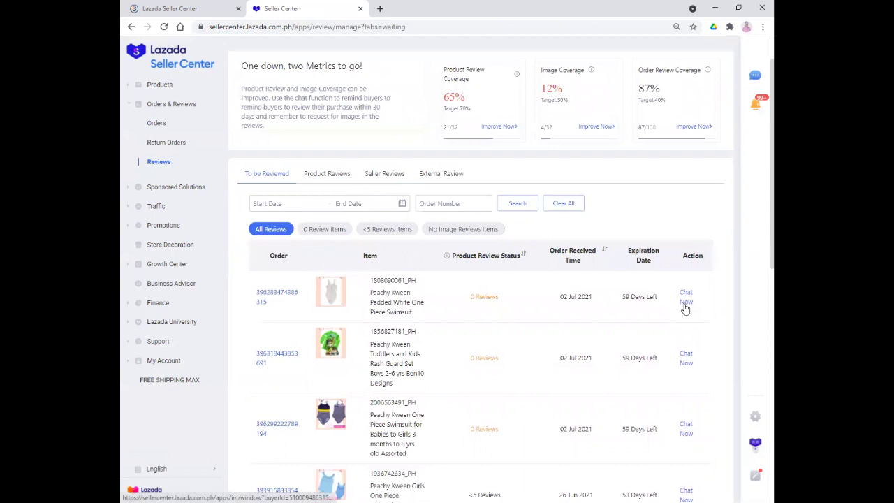
scroll(566, 328, down, 2)
scroll(566, 329, up, 1)
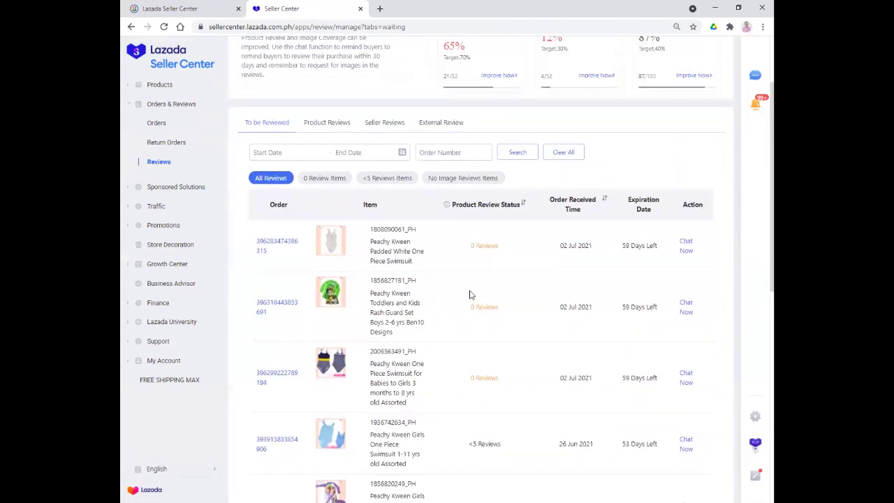
scroll(454, 304, up, 2)
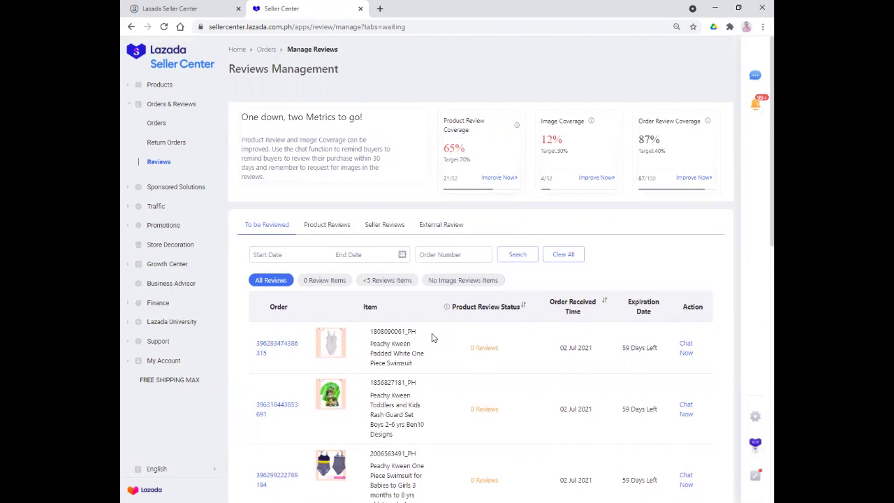
scroll(449, 363, down, 2)
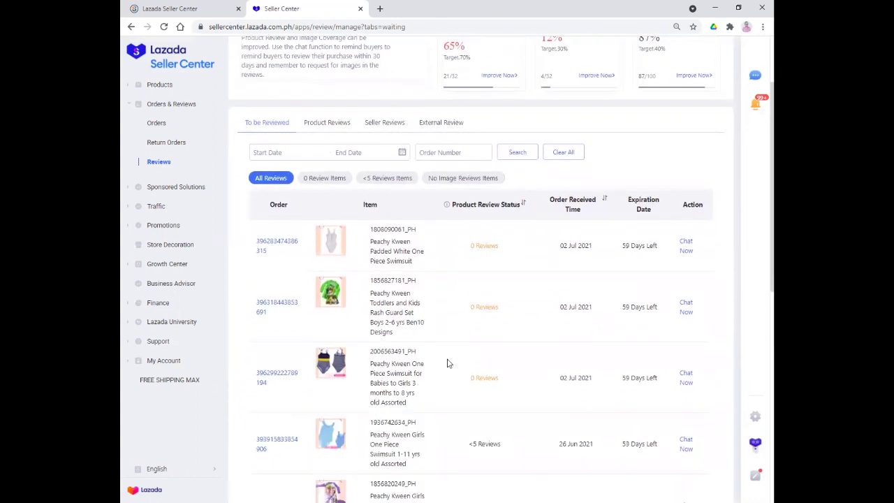
scroll(448, 363, up, 2)
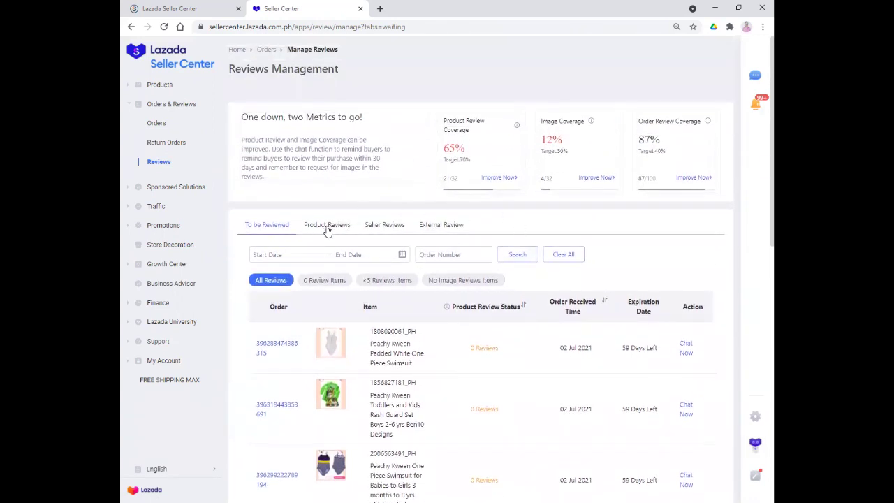
Step: Open the Product Reviews list and read through the customer comments on its first page
click(324, 227)
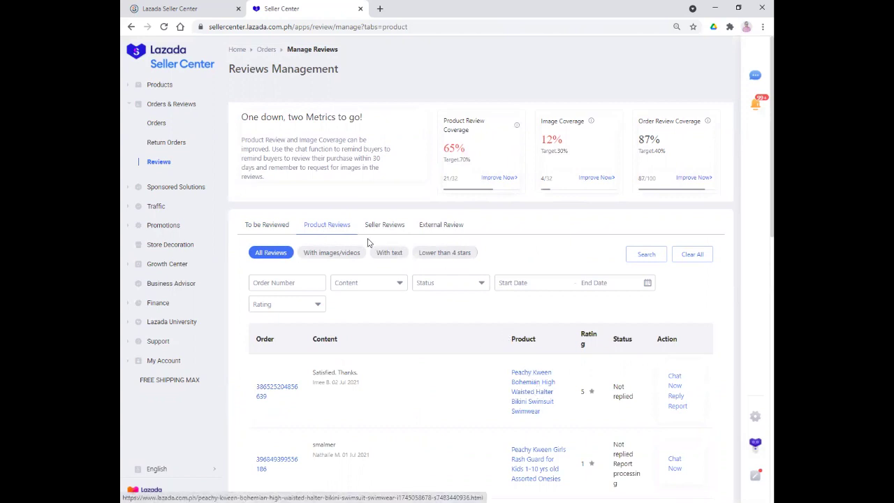
scroll(365, 294, down, 2)
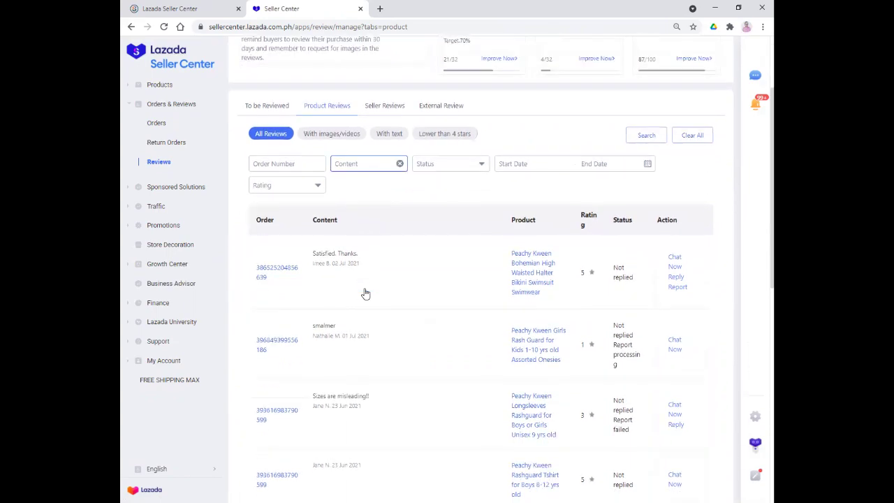
scroll(366, 300, up, 2)
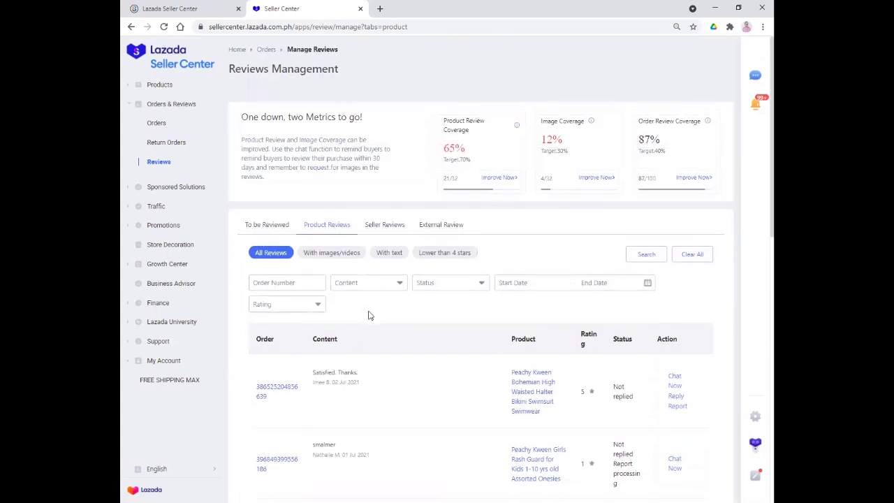
scroll(369, 306, down, 1)
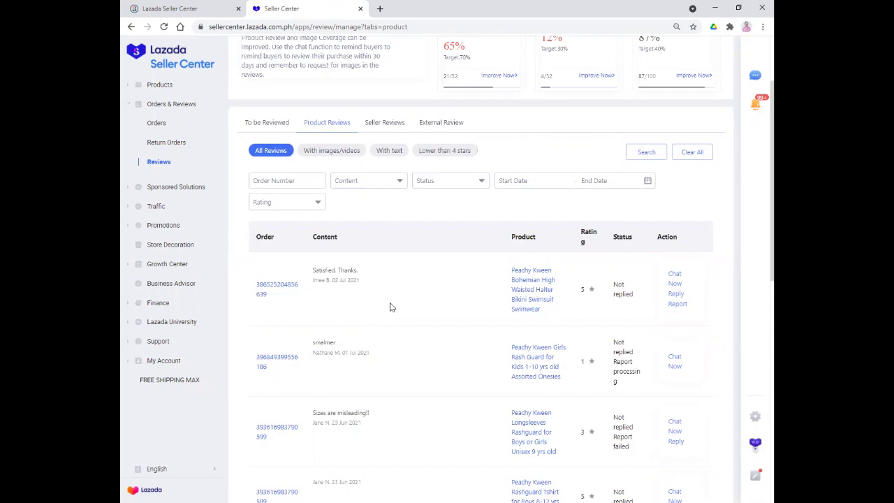
scroll(391, 307, down, 10)
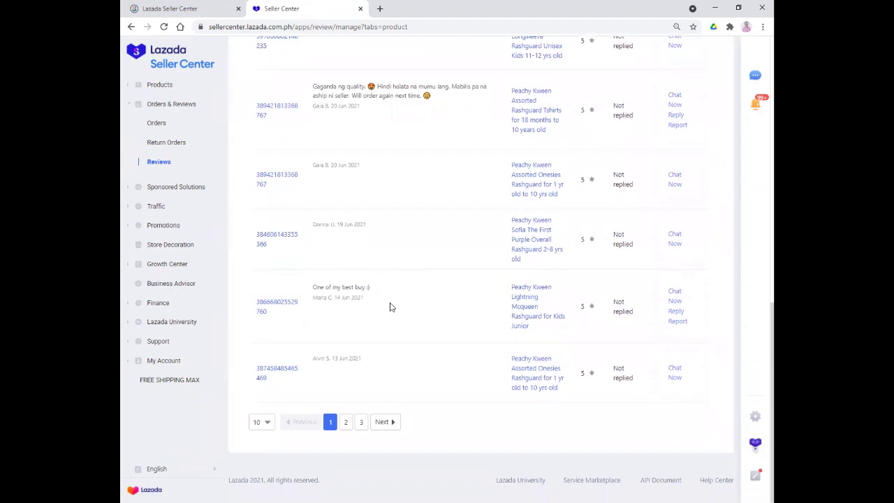
scroll(390, 308, up, 3)
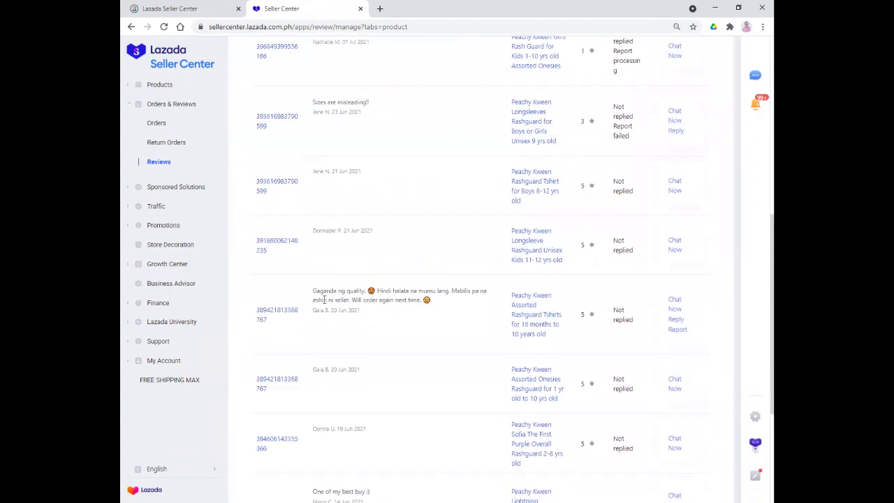
scroll(365, 327, up, 1)
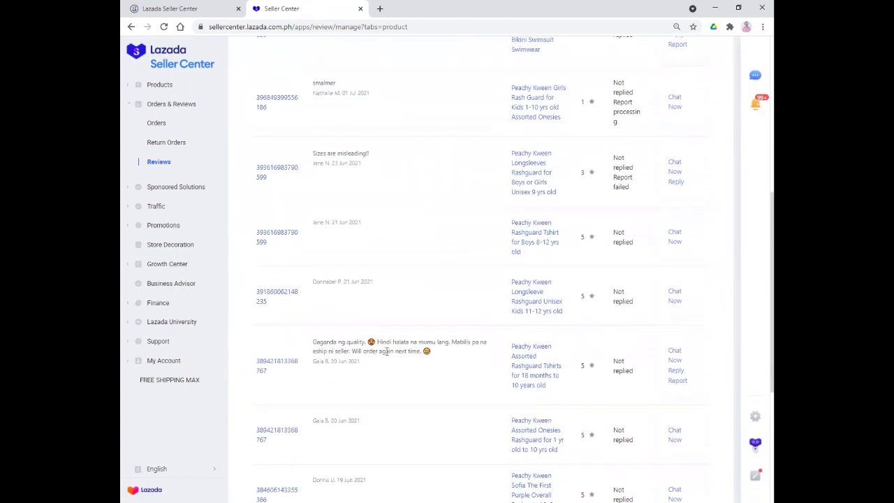
scroll(405, 352, down, 4)
scroll(411, 356, up, 9)
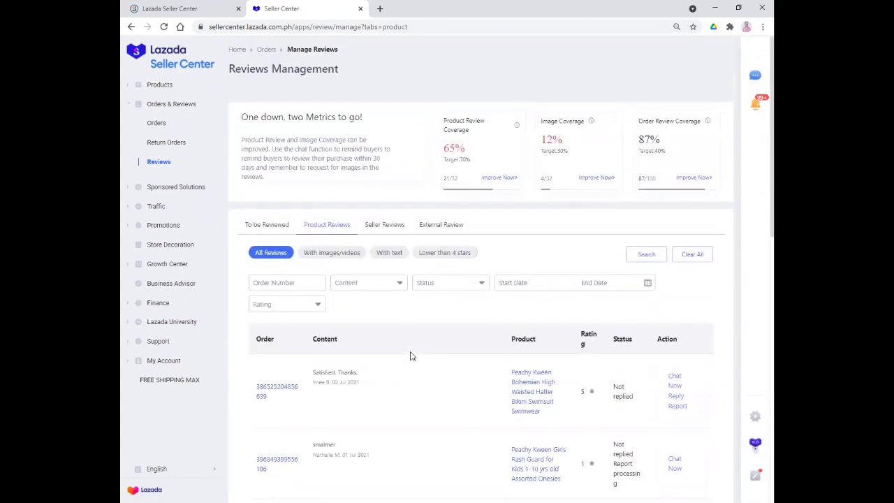
Step: Examine the rating, reply or report status and available actions of the first few product reviews
scroll(385, 340, down, 2)
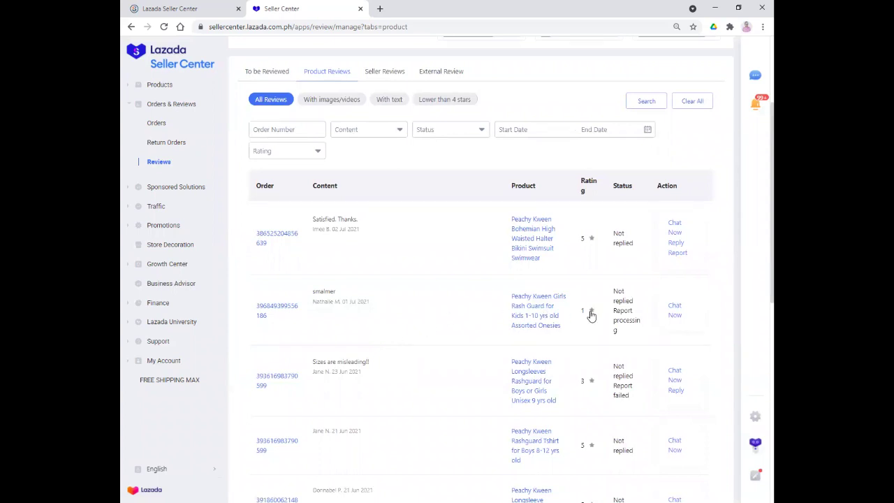
scroll(592, 370, up, 1)
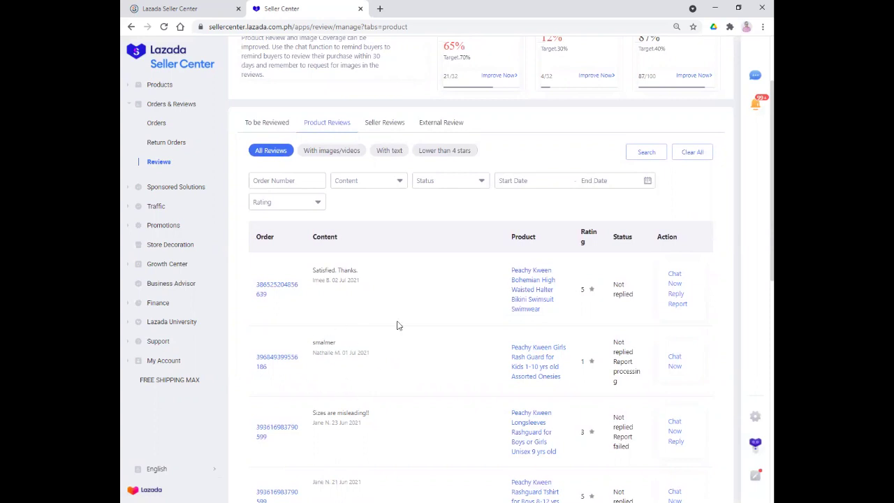
scroll(405, 425, up, 2)
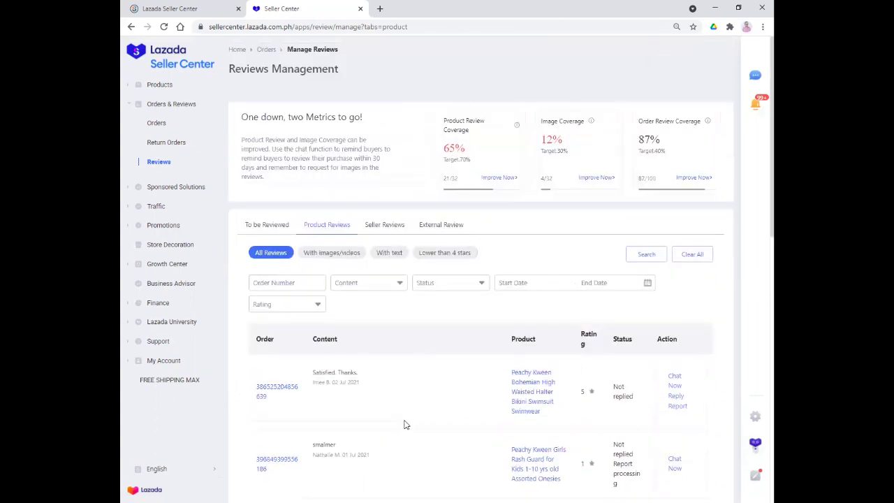
scroll(405, 425, down, 1)
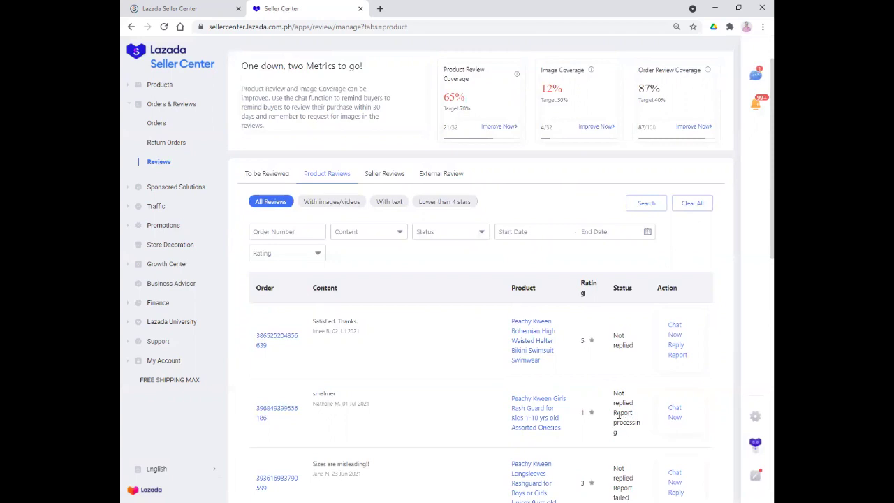
Step: Examine the Seller Reviews list on the Reviews Management page and return to the Product Reviews list
scroll(632, 421, up, 1)
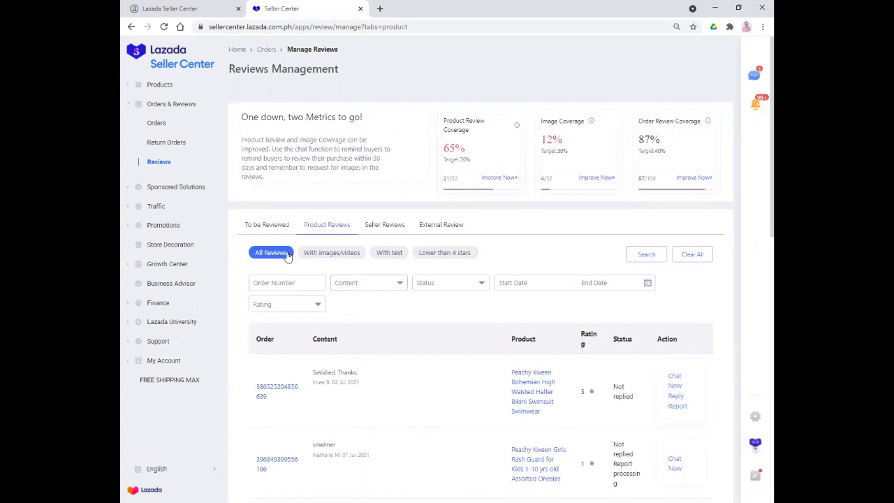
click(389, 227)
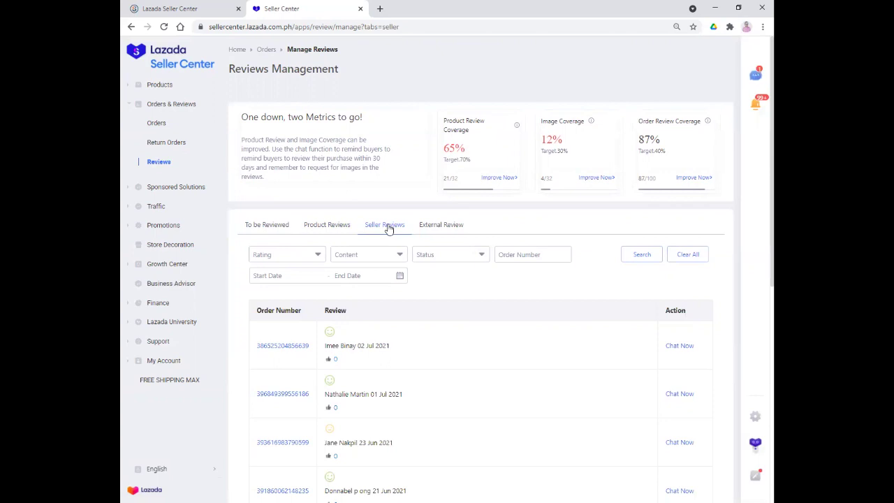
click(322, 227)
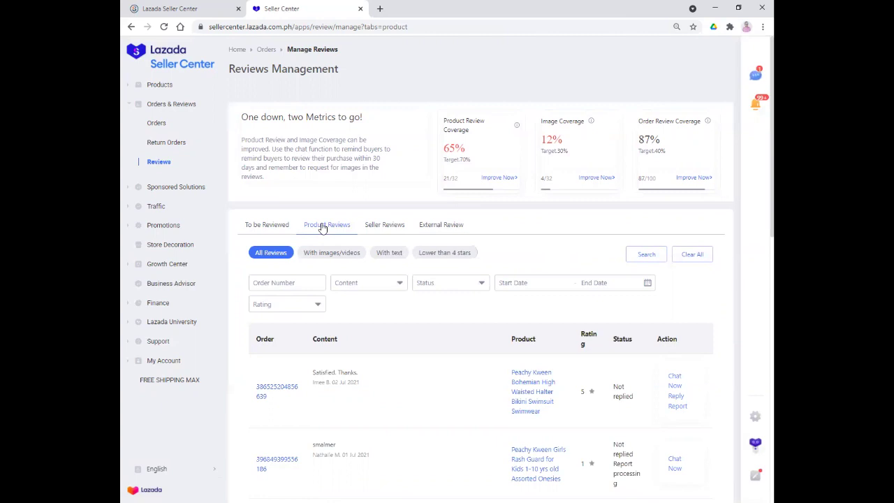
Step: Filter the product reviews to those with images/videos and read through their comments, photos and seller replies
click(332, 254)
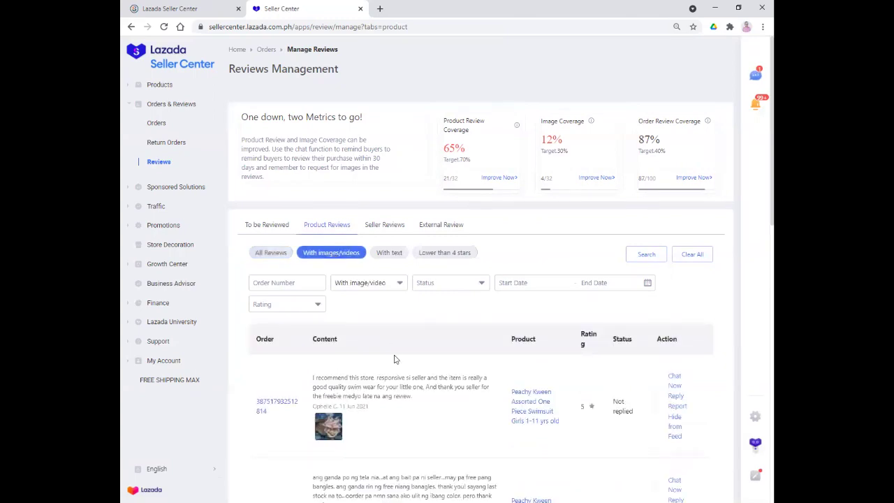
scroll(394, 359, down, 10)
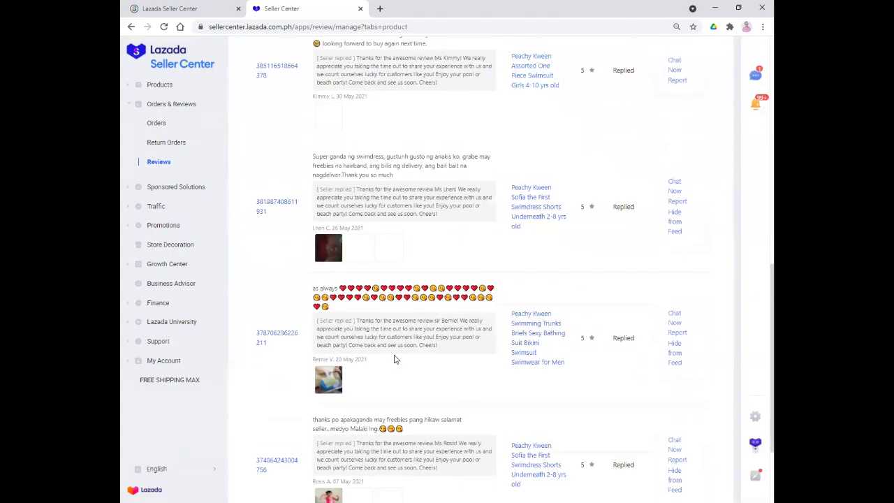
scroll(393, 359, down, 3)
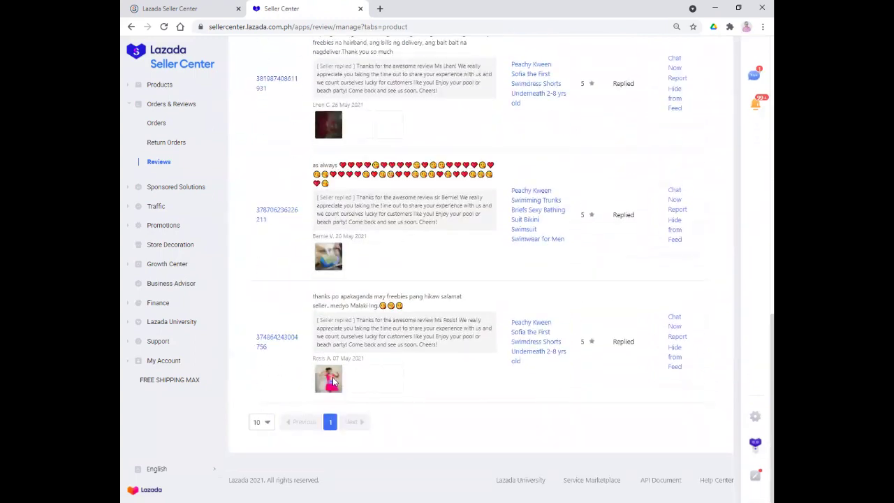
scroll(389, 368, up, 5)
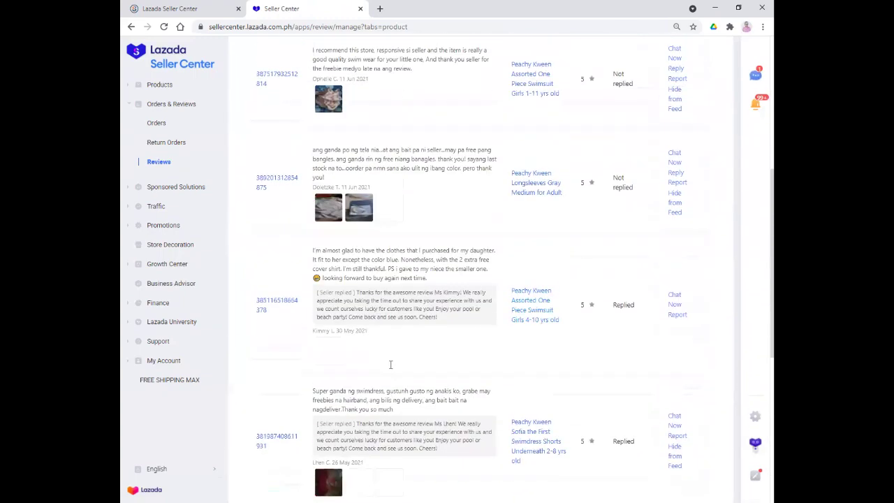
scroll(390, 363, up, 1)
scroll(390, 363, down, 6)
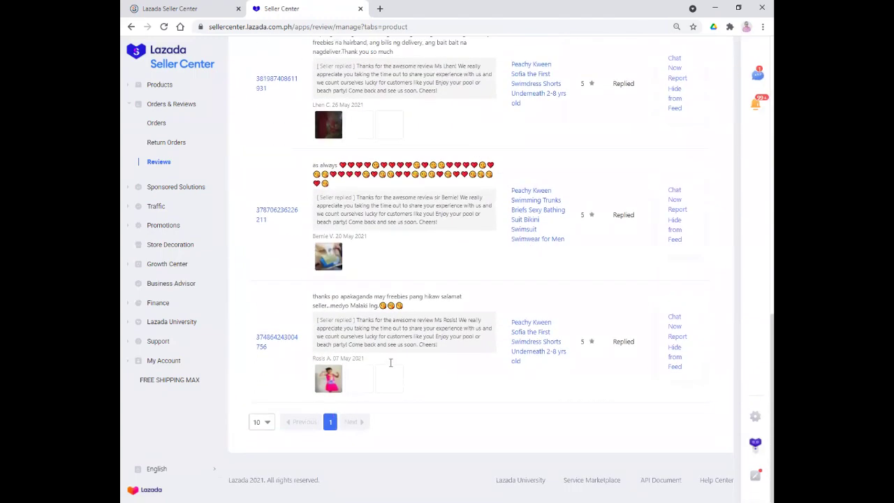
scroll(391, 368, up, 6)
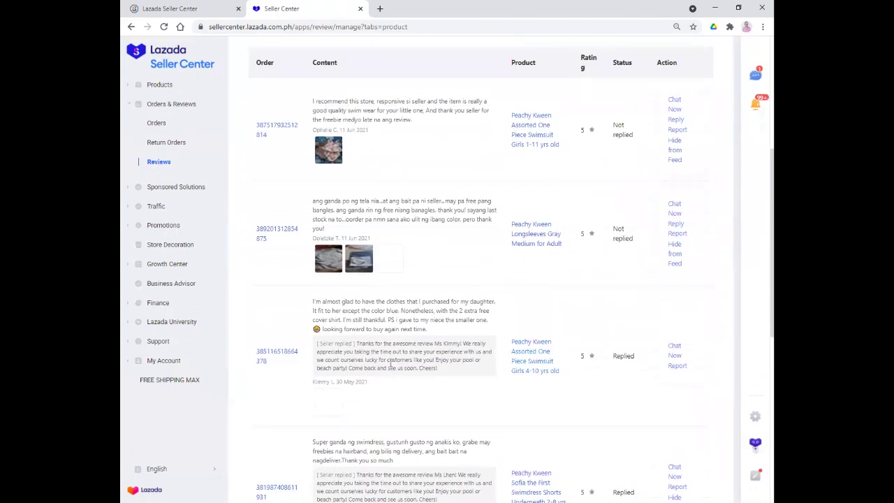
scroll(390, 367, down, 4)
scroll(391, 367, up, 12)
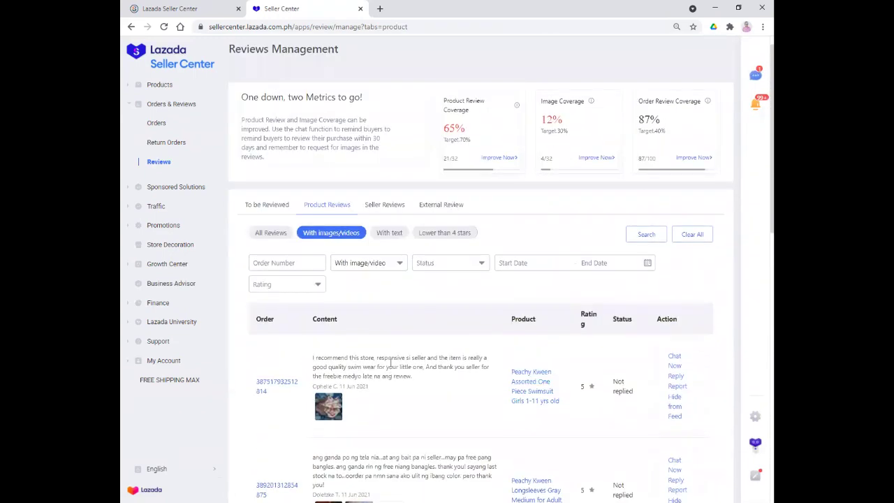
scroll(390, 368, down, 2)
scroll(390, 367, down, 7)
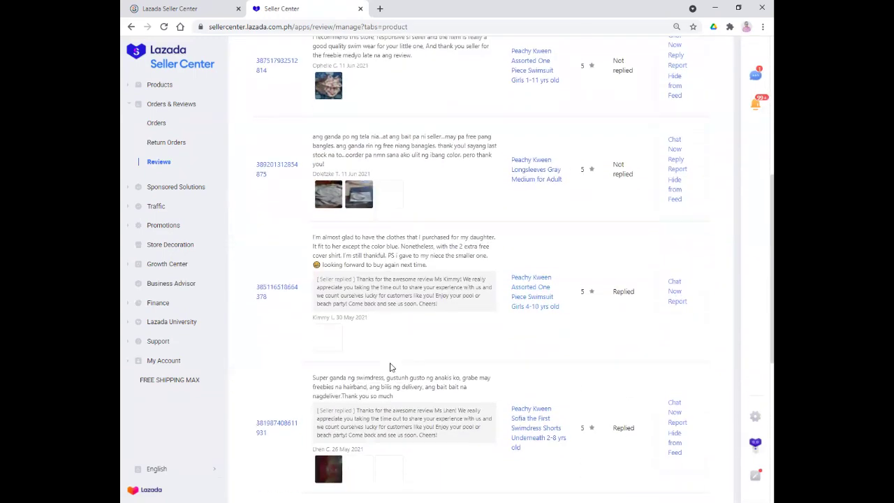
scroll(390, 368, up, 2)
scroll(390, 367, up, 10)
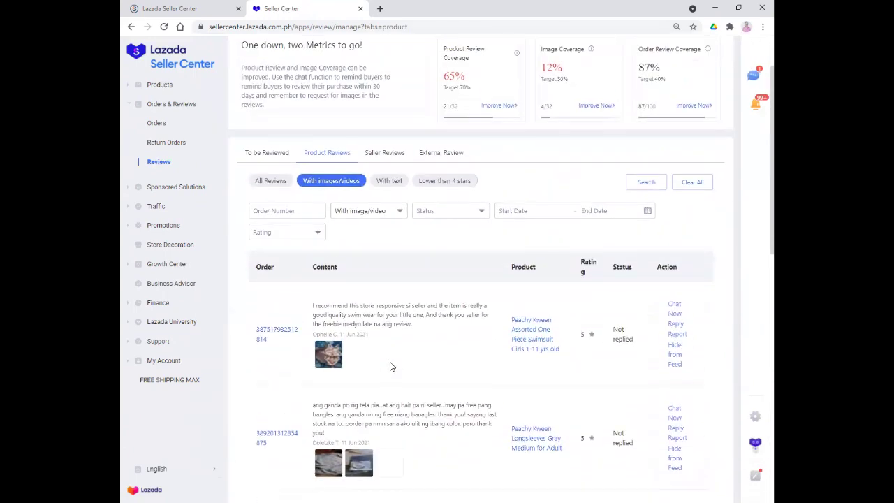
scroll(390, 367, up, 2)
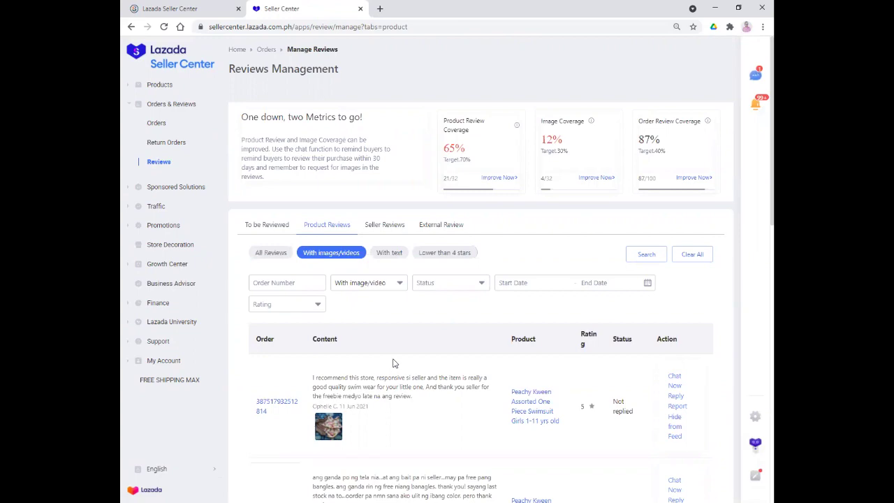
scroll(444, 352, down, 2)
scroll(444, 352, up, 2)
Step: Collapse Orders & Reviews and look through the Overview page of Sponsored Solutions
click(132, 107)
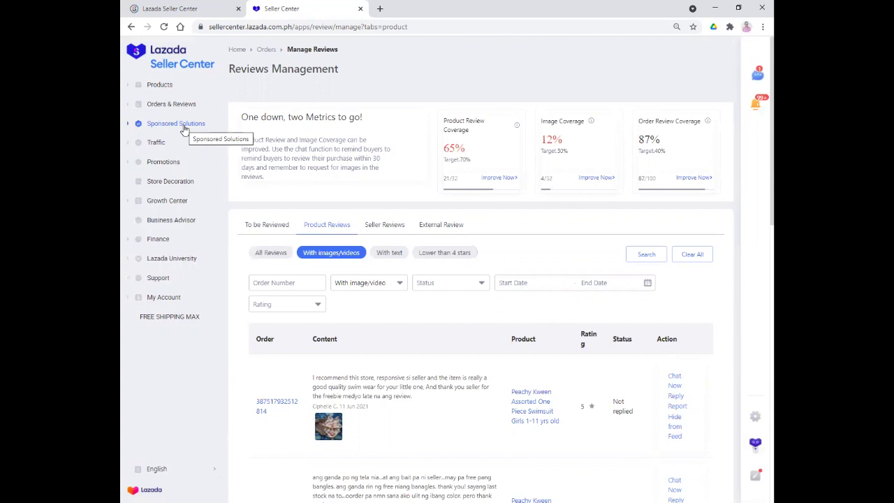
click(129, 126)
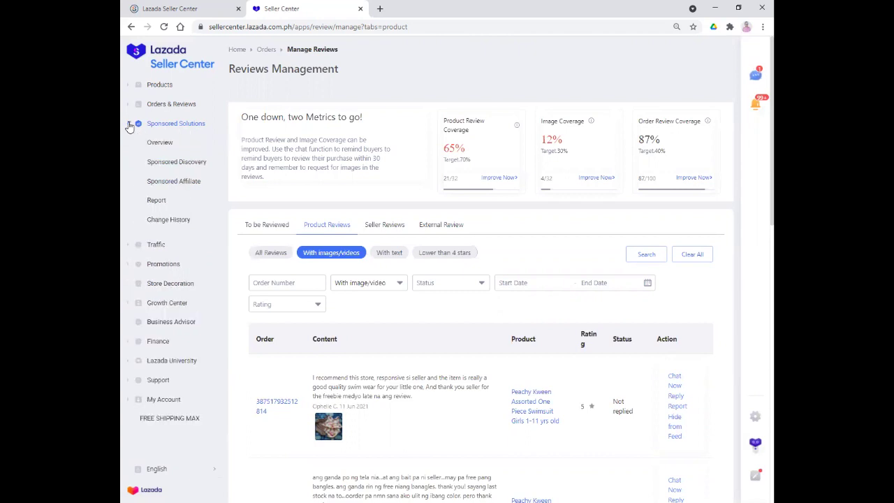
click(156, 144)
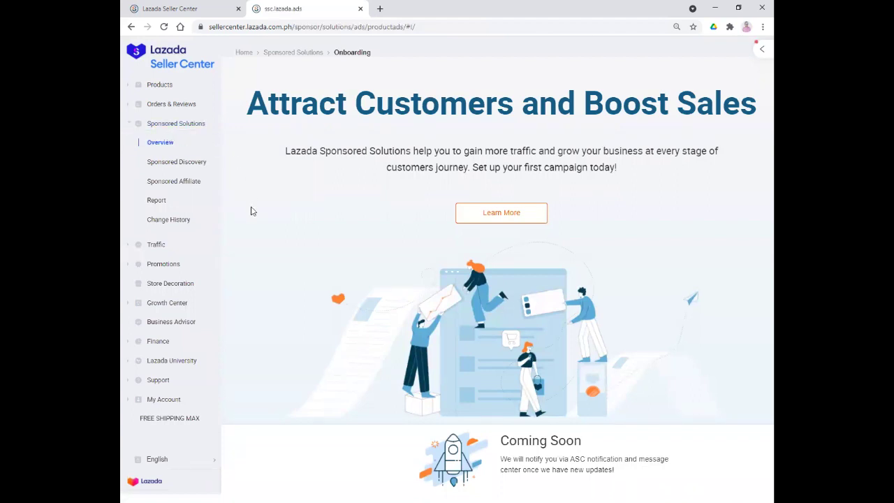
scroll(305, 199, down, 5)
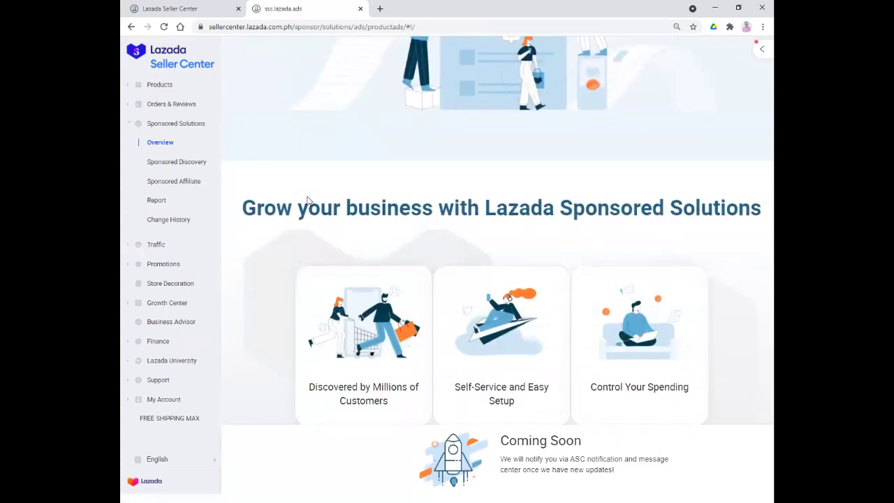
scroll(308, 200, up, 1)
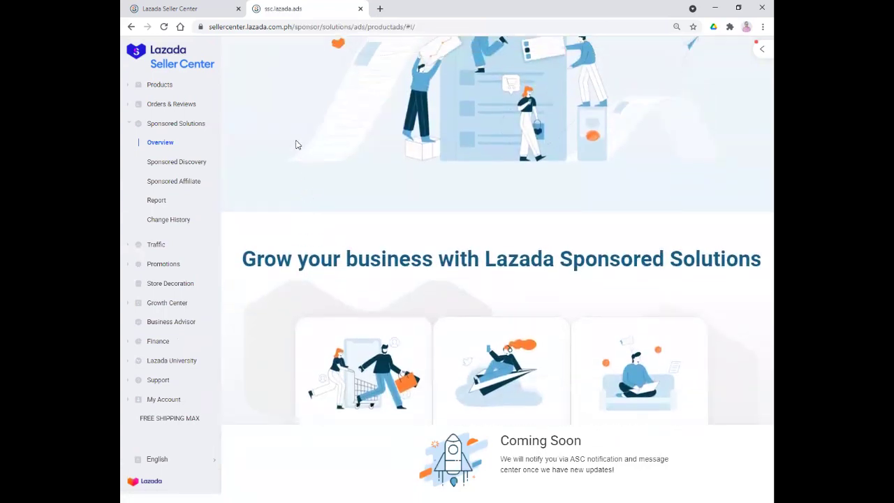
Step: View the Sponsored Discovery and Sponsored Affiliate pages, returning to Sponsored Discovery
click(162, 167)
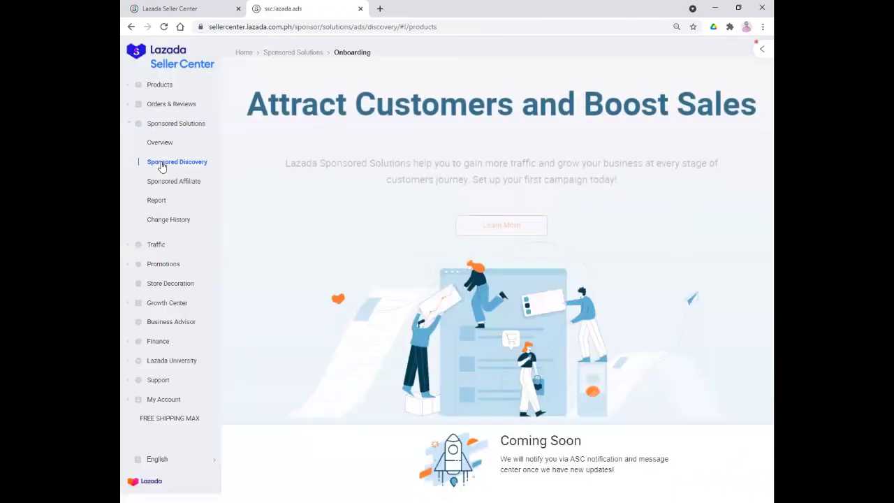
click(165, 183)
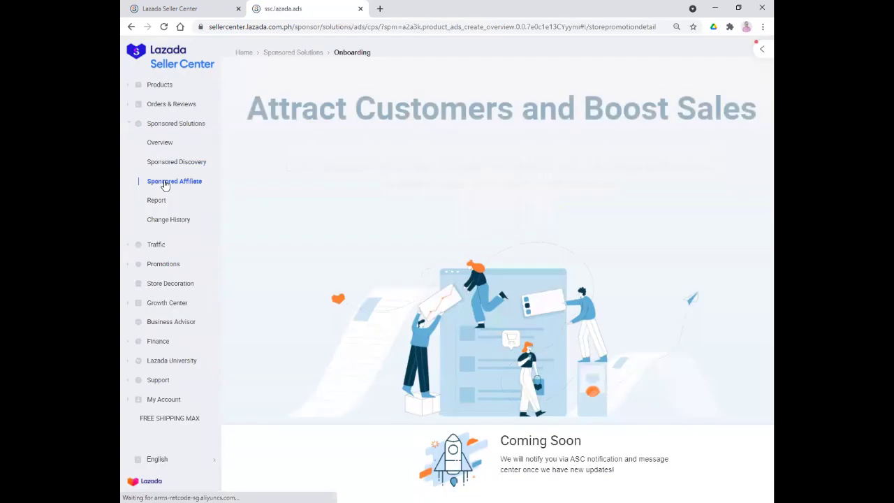
click(177, 163)
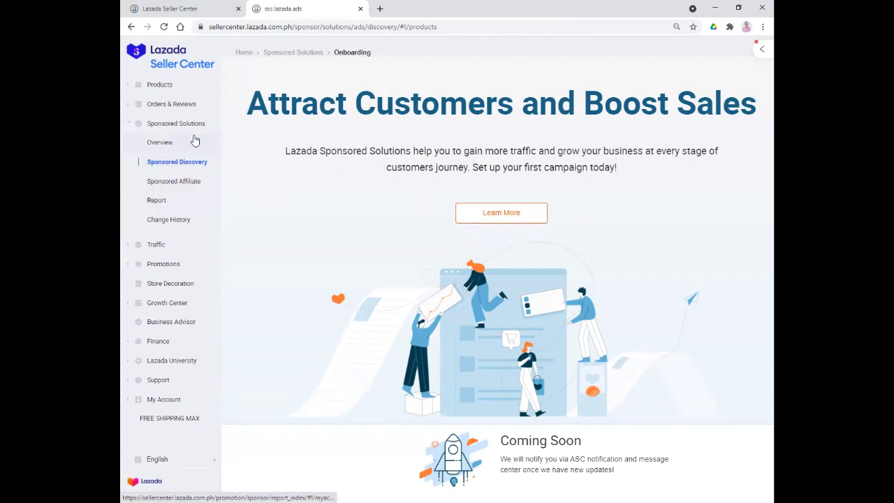
Step: Open Traffic Tools under Traffic and examine the previews of the Product Suggestion and Seller Picks tools
click(129, 126)
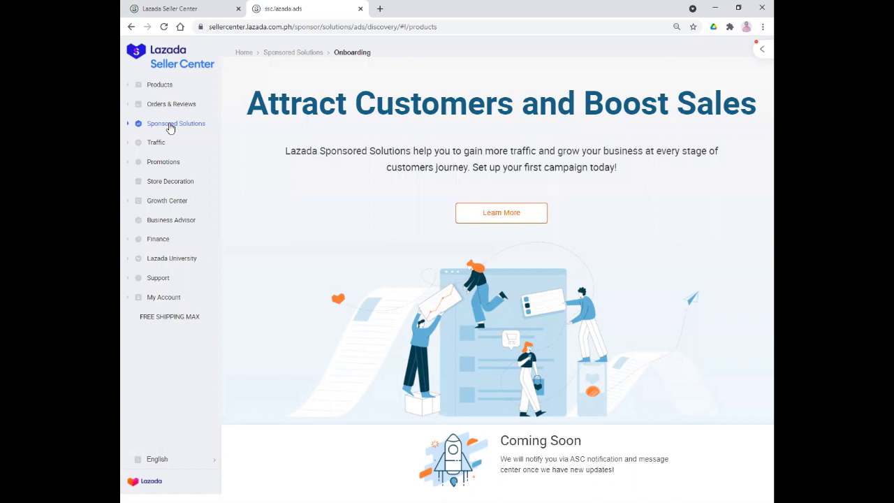
click(128, 146)
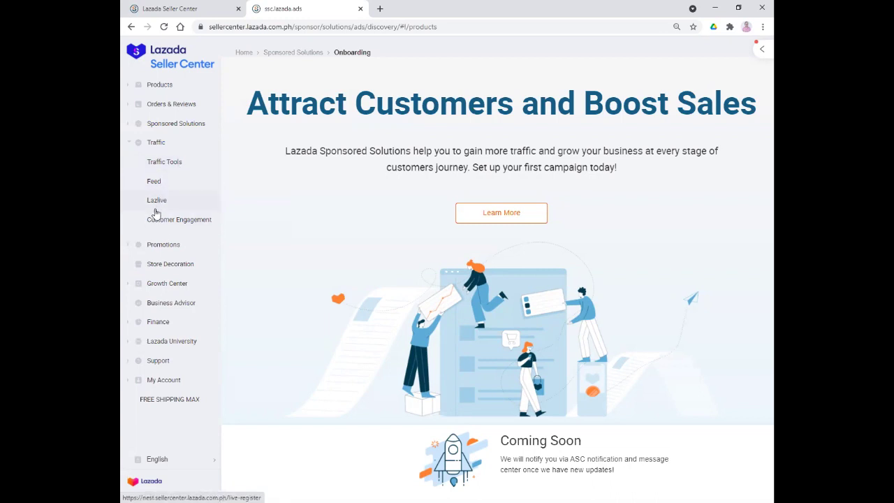
click(172, 169)
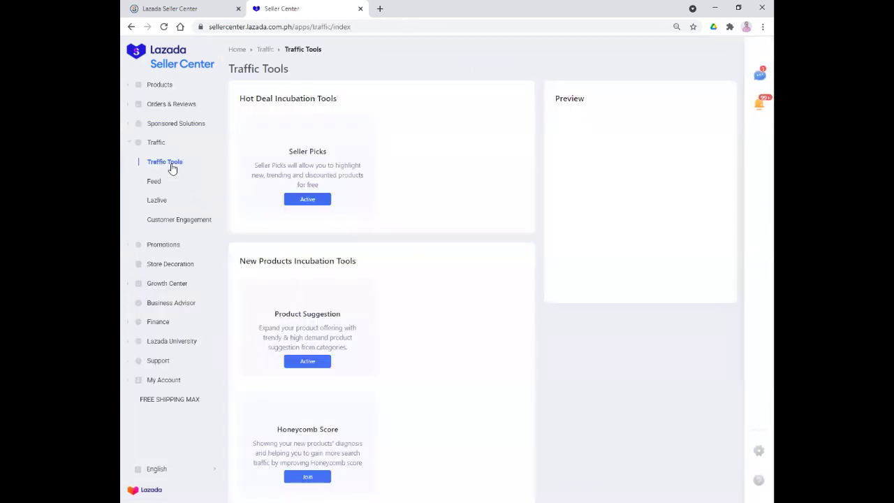
mouse_move(307, 147)
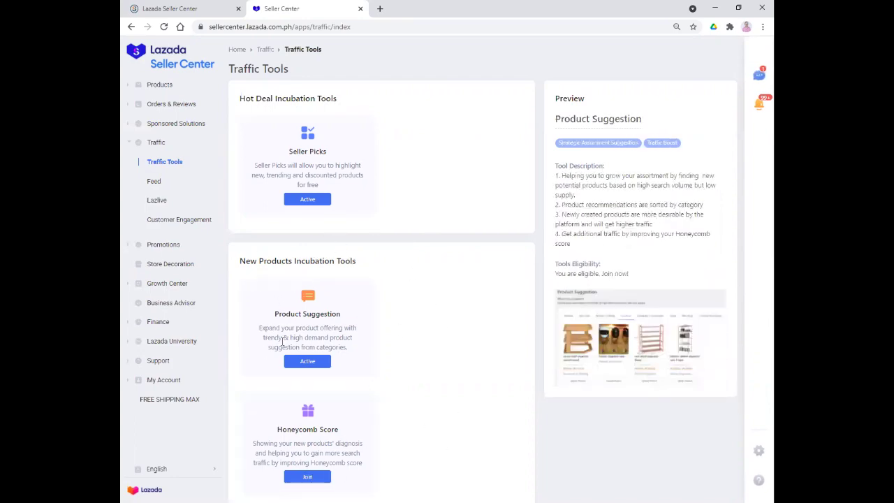
click(307, 328)
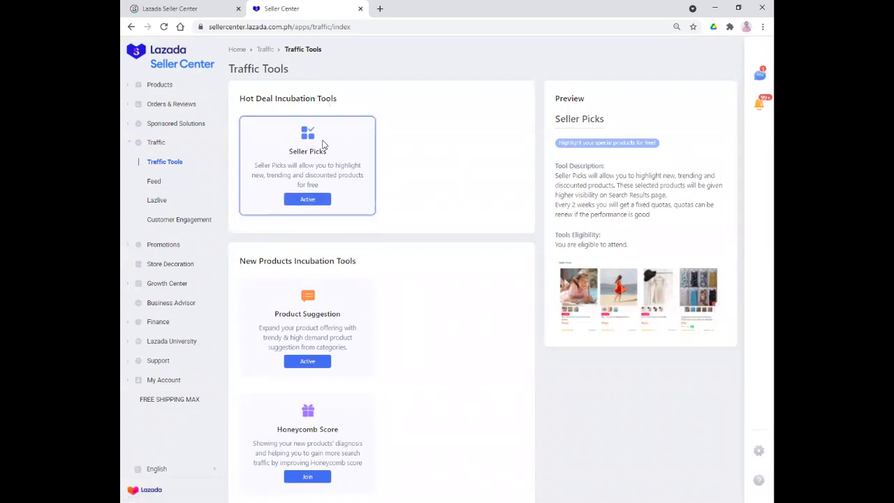
Step: Open the Seller Picks tool, reload its page, and examine the quota usage, product performance and selected products
click(301, 200)
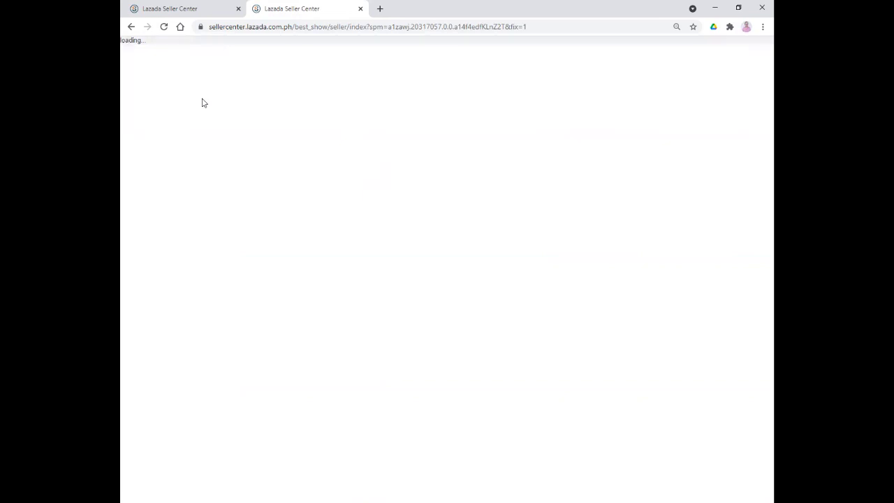
click(164, 30)
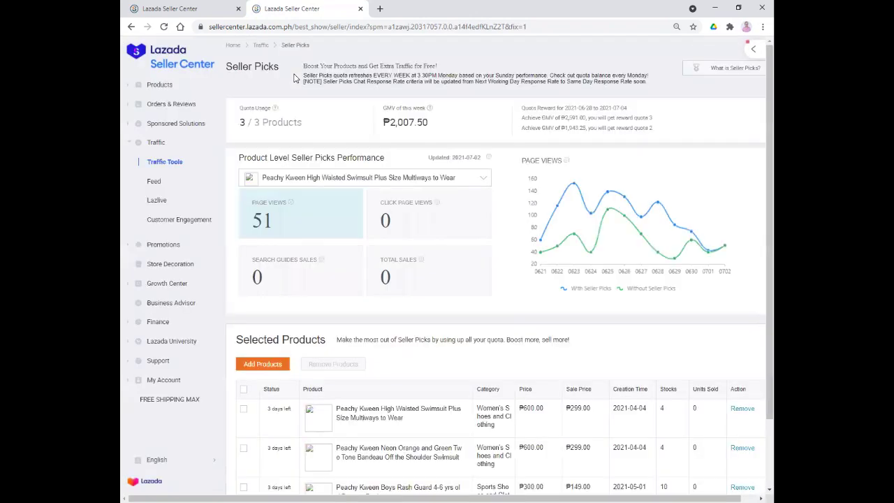
scroll(472, 147, down, 2)
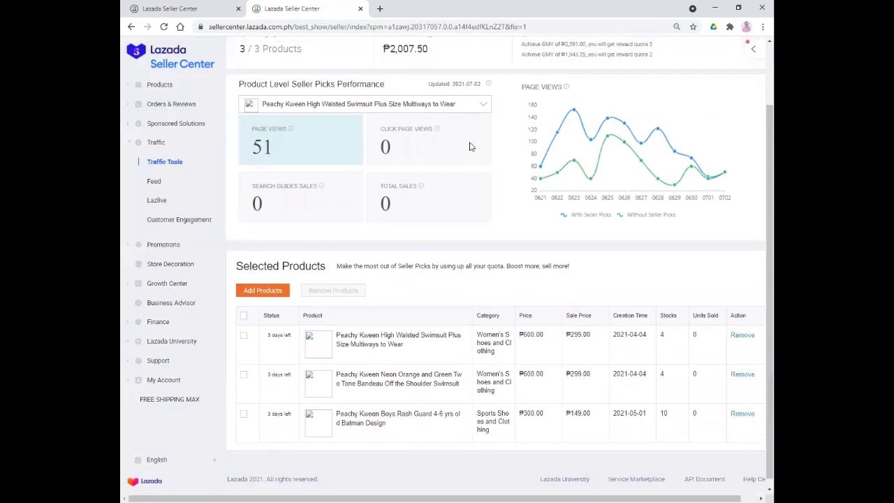
scroll(472, 147, up, 2)
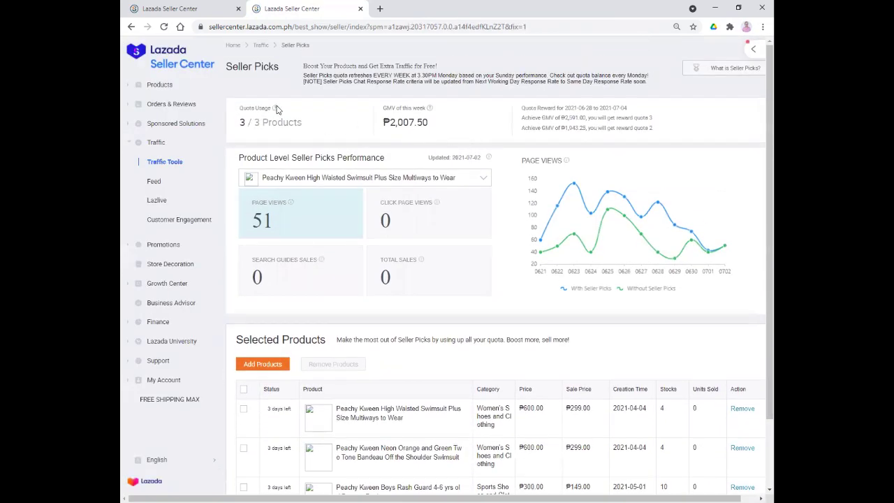
mouse_move(275, 111)
scroll(422, 207, down, 2)
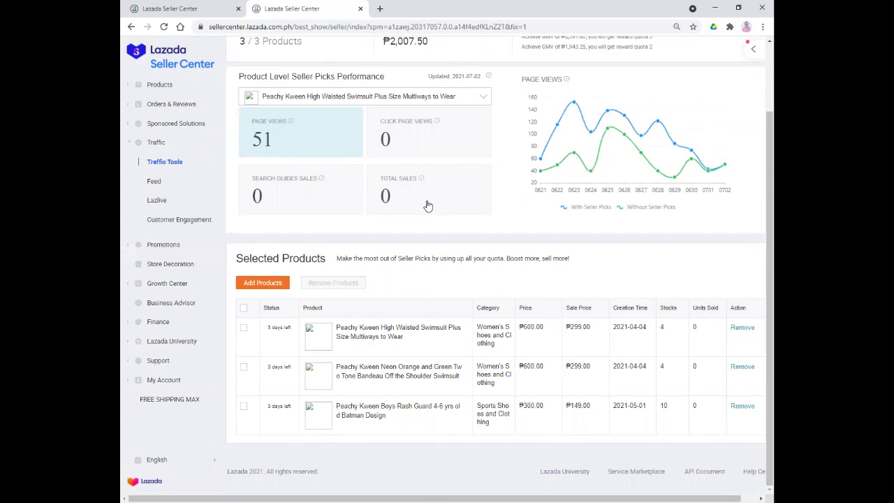
scroll(384, 360, up, 2)
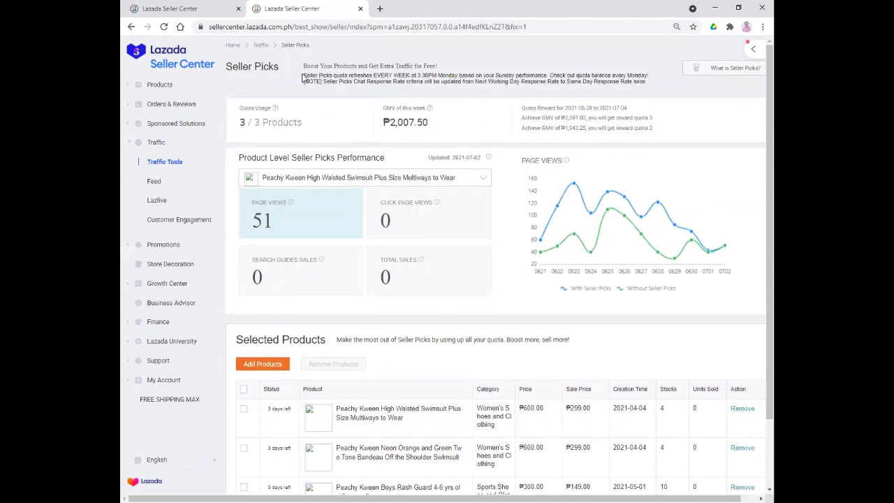
Step: Read the Seller Picks notice on the weekly quota refresh and review the performance figures and Selected Products list again
drag(306, 80, 495, 81)
click(357, 75)
click(382, 76)
scroll(474, 148, down, 2)
scroll(474, 149, up, 2)
scroll(469, 175, down, 2)
scroll(466, 175, up, 2)
scroll(466, 175, down, 2)
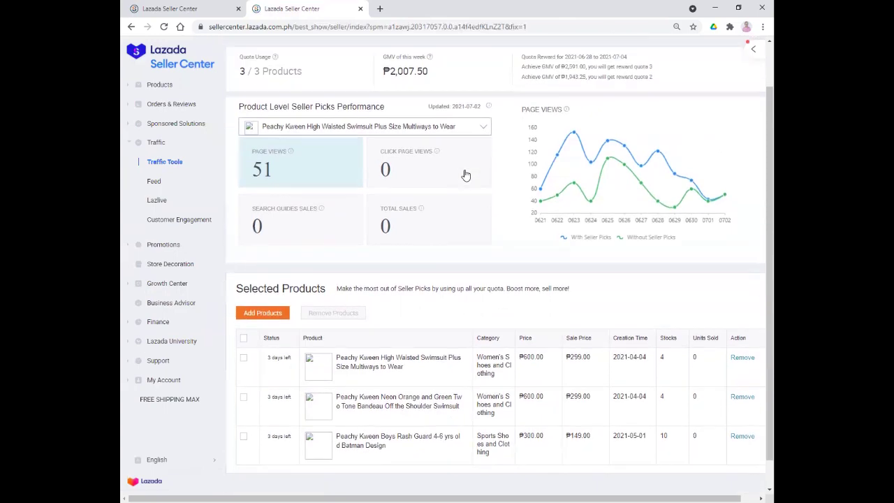
scroll(365, 120, up, 2)
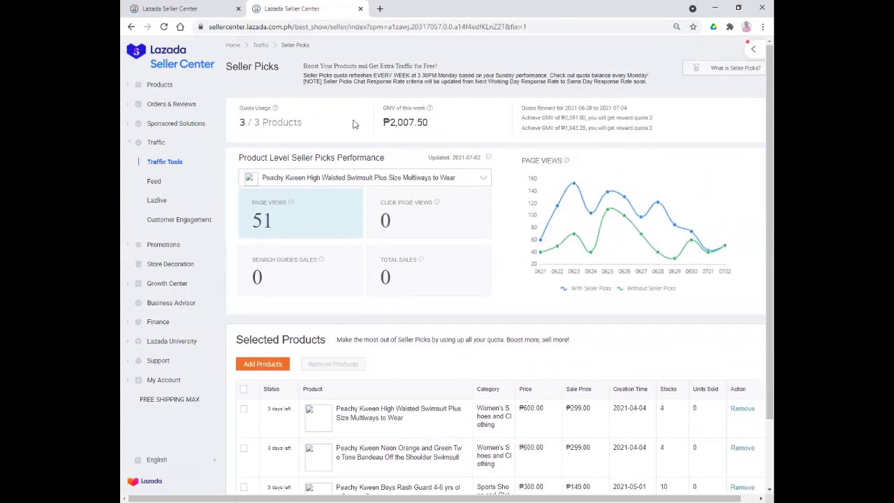
scroll(411, 163, down, 2)
scroll(410, 163, up, 1)
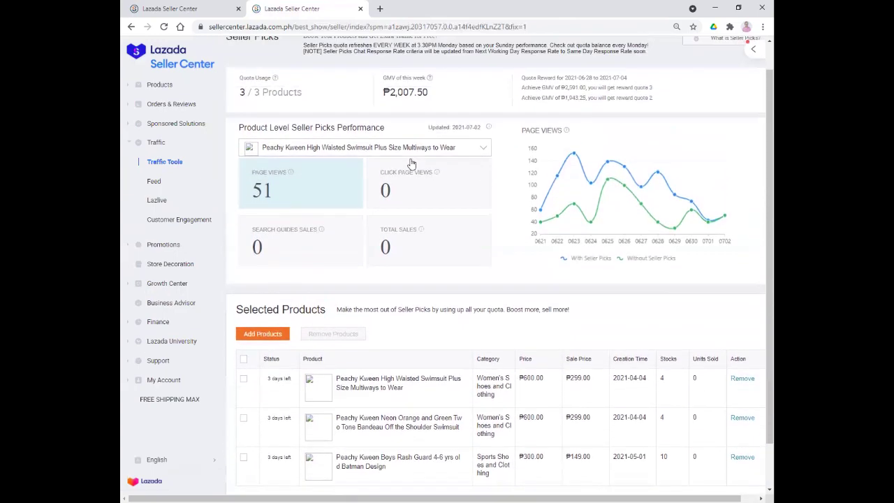
Step: Compare the Seller Picks page-view chart and performance figures with the entries under Selected Products
scroll(411, 164, down, 2)
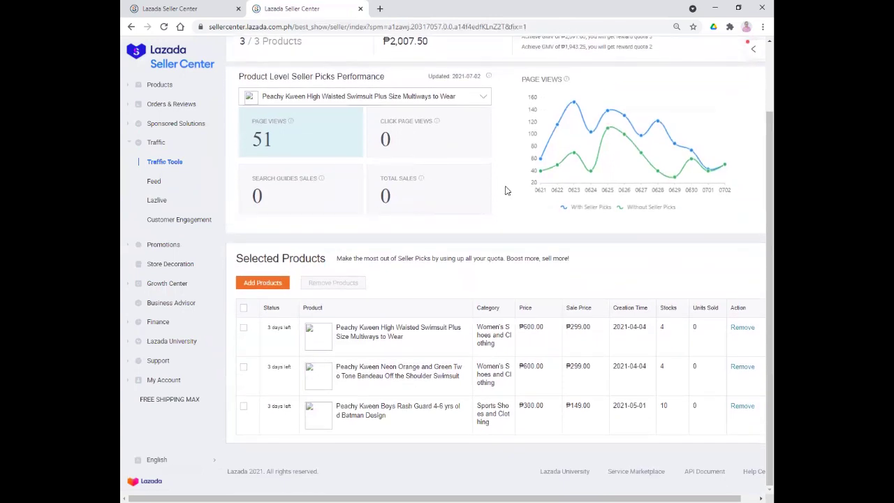
scroll(507, 191, up, 3)
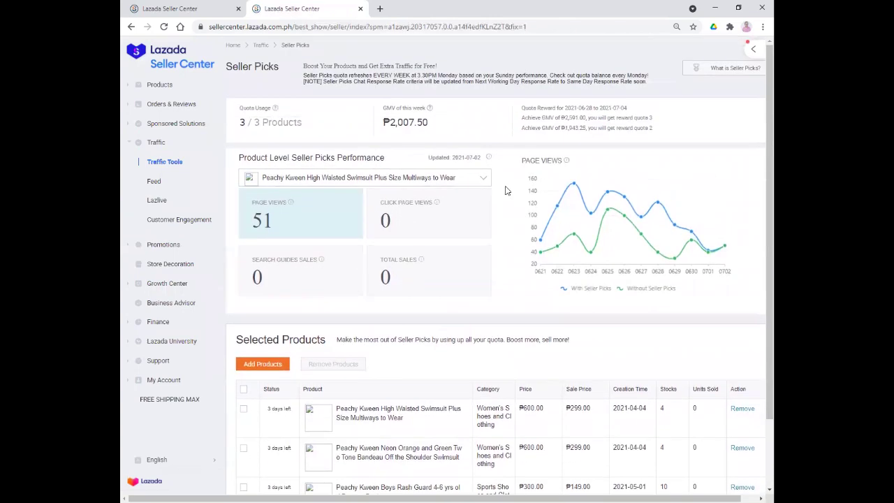
scroll(507, 190, down, 3)
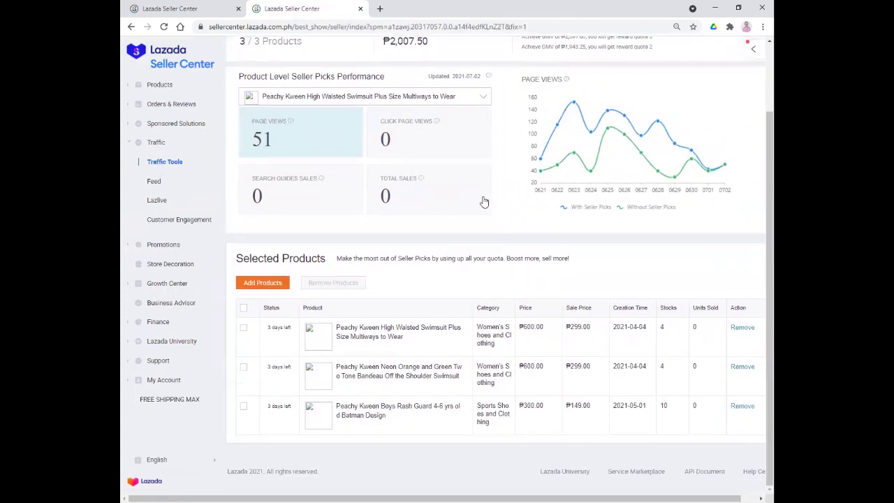
scroll(483, 201, up, 3)
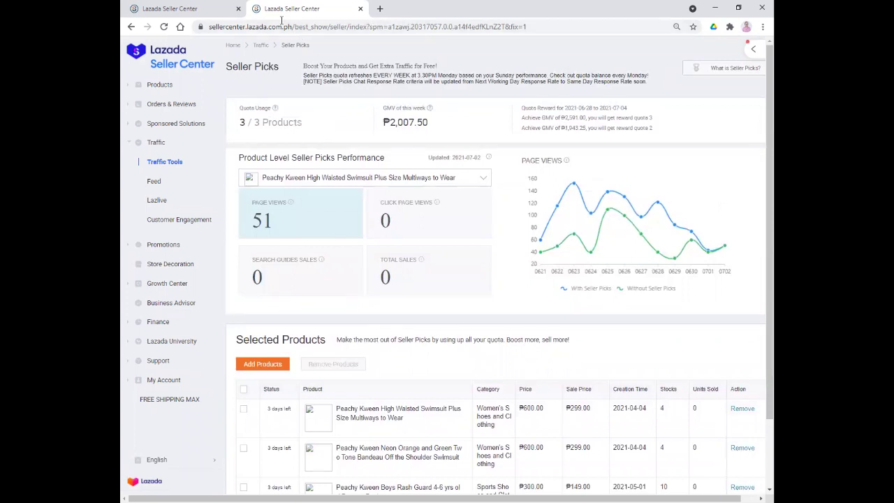
Step: Load the Lazada Philippines shopping site in the browser tab that holds the Manage Product Image page
click(193, 12)
click(256, 28)
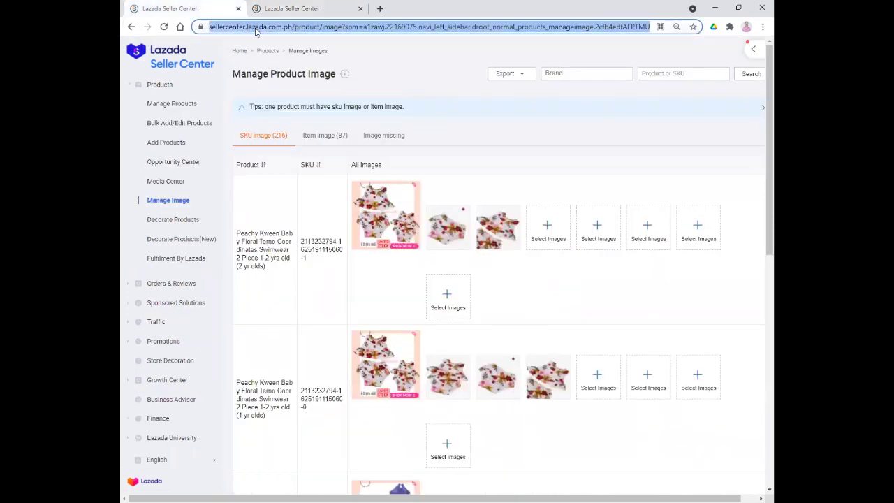
text(lazada)
key(Return)
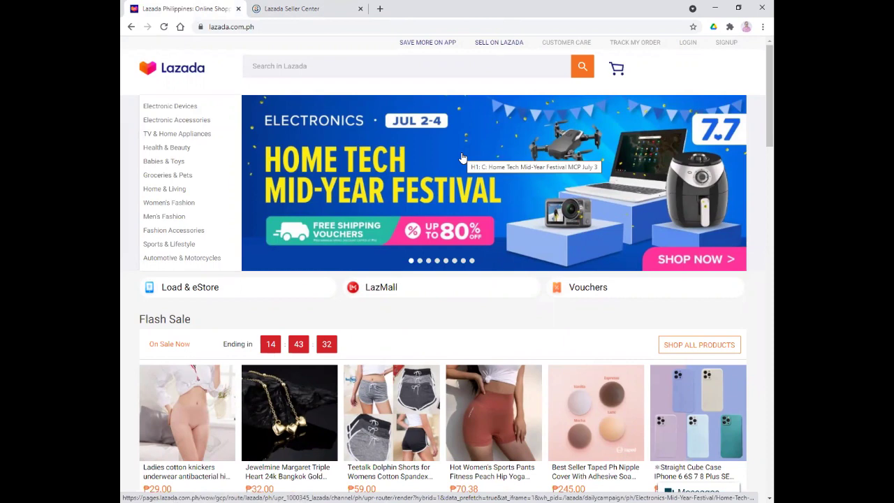
Step: Open the Hot Women's Sports Pants product from Flash Sale and examine its price, promotions, options and seller ratings
scroll(478, 202, down, 4)
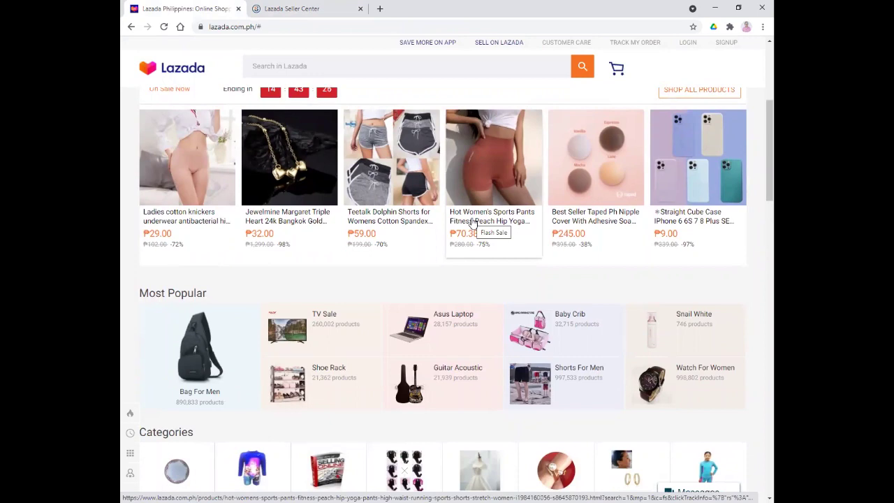
click(479, 171)
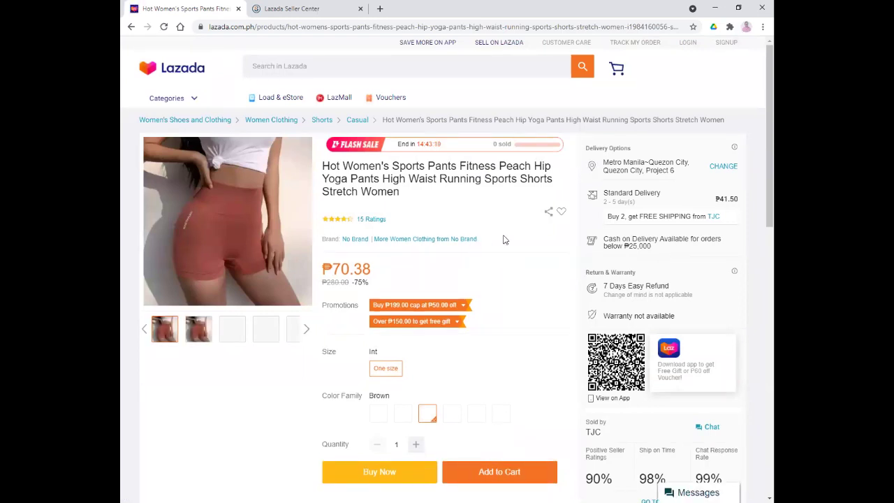
scroll(505, 241, down, 2)
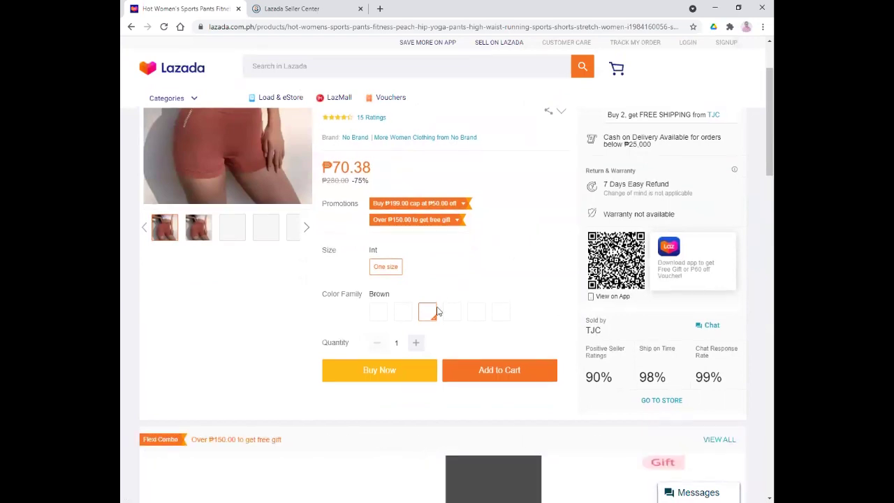
scroll(437, 311, up, 2)
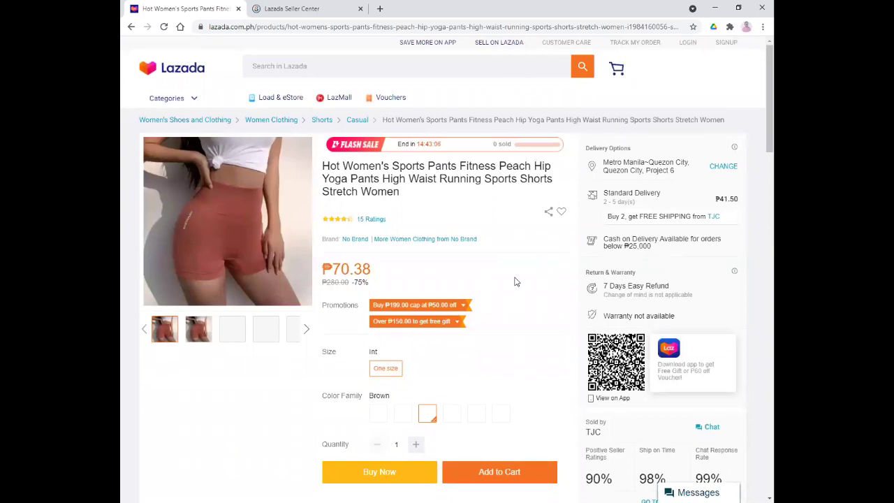
scroll(523, 301, down, 2)
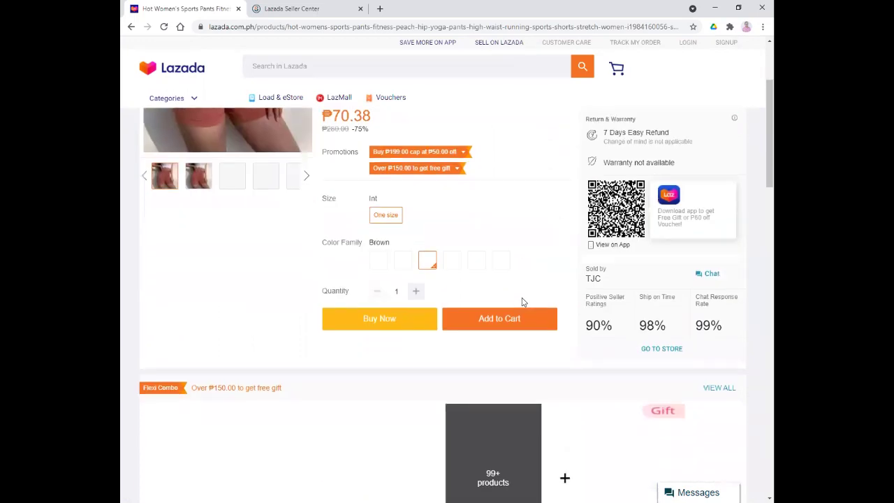
Step: Look through the sports pants page's description, customer reviews, From The Same Store and You may also like sections
scroll(534, 237, down, 15)
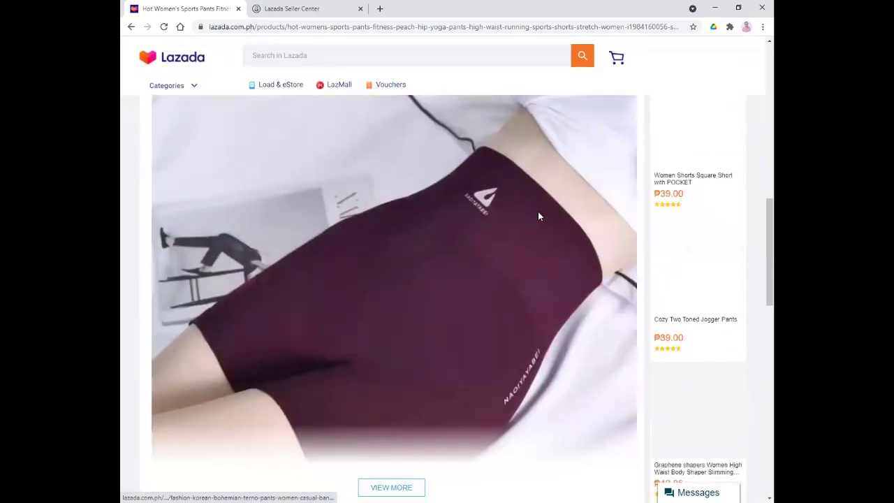
scroll(538, 216, down, 7)
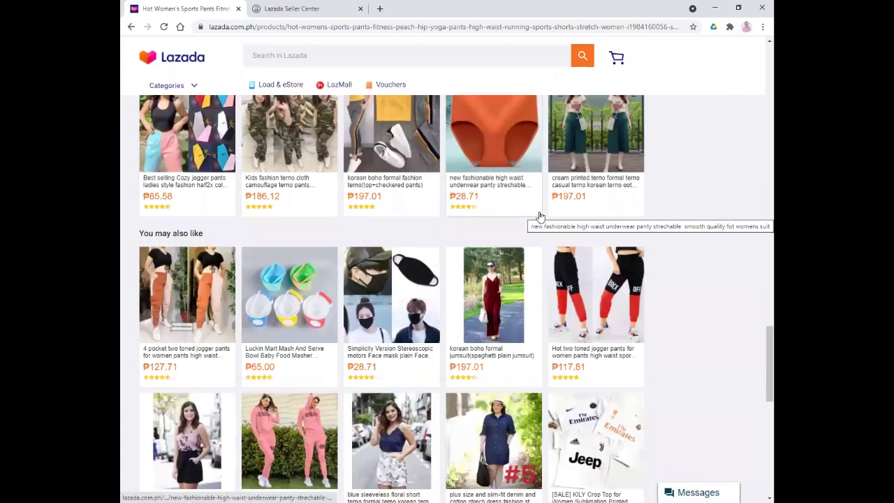
scroll(539, 217, up, 2)
scroll(478, 272, up, 2)
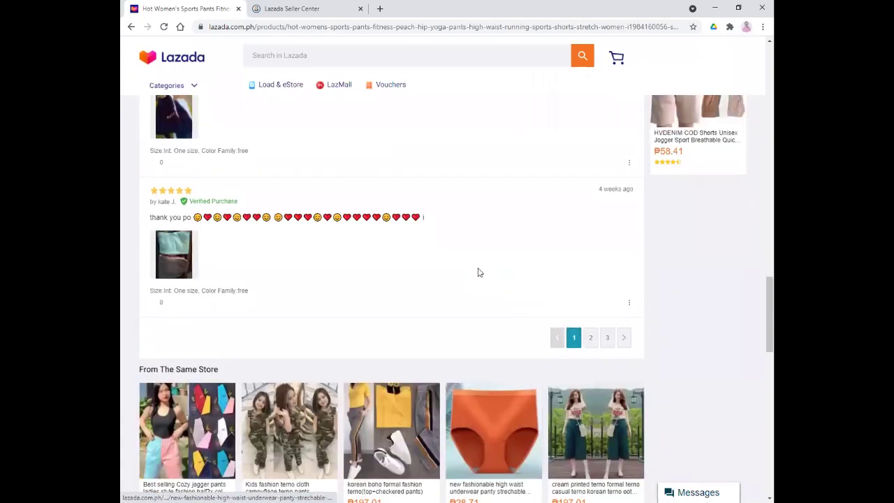
scroll(478, 273, down, 7)
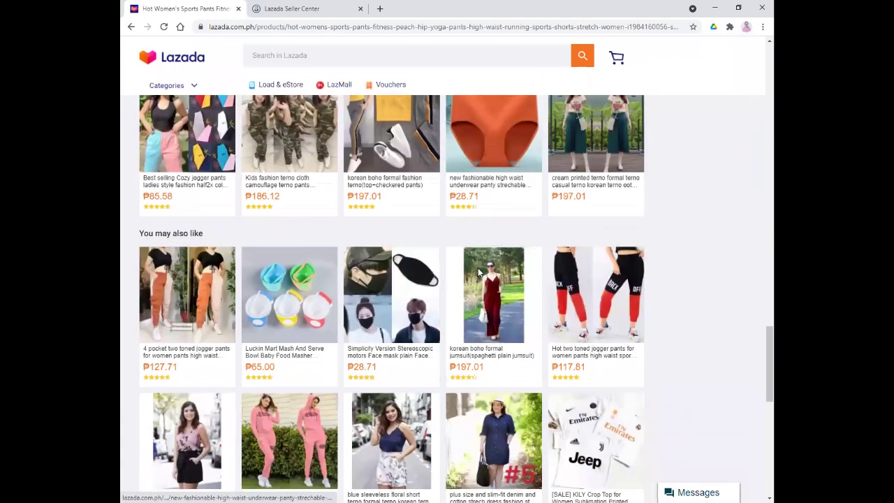
scroll(479, 273, up, 4)
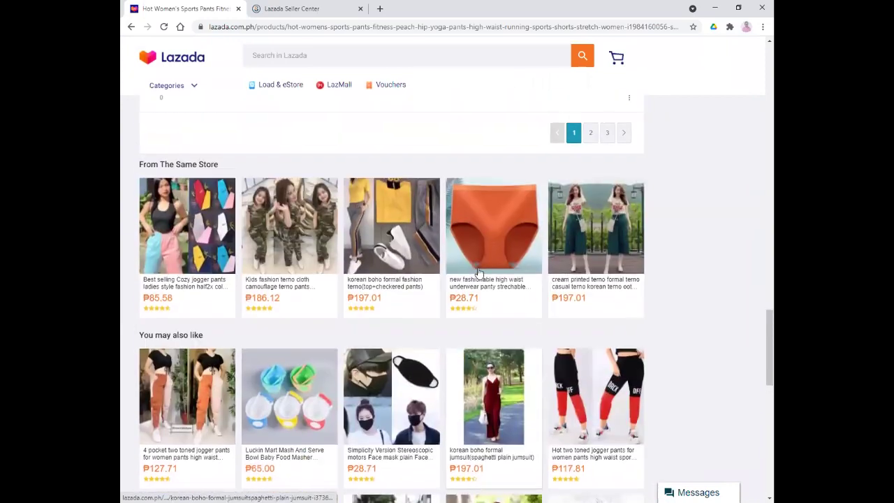
scroll(478, 273, up, 12)
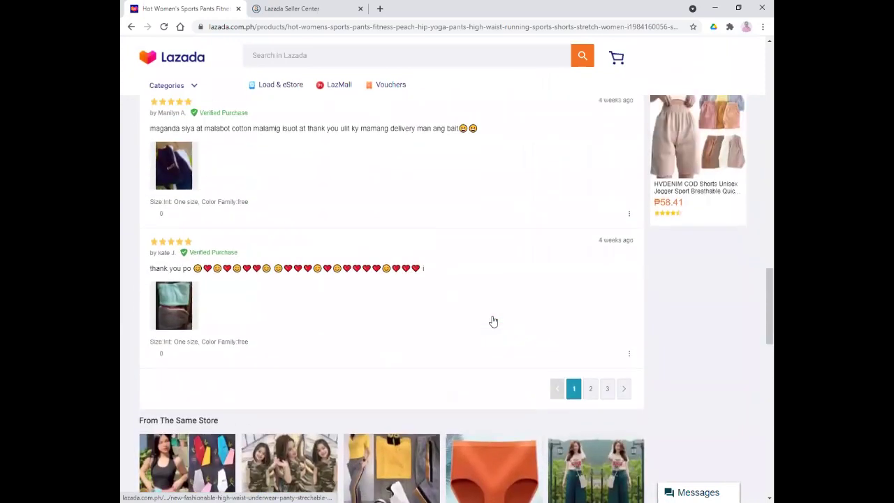
scroll(493, 321, up, 15)
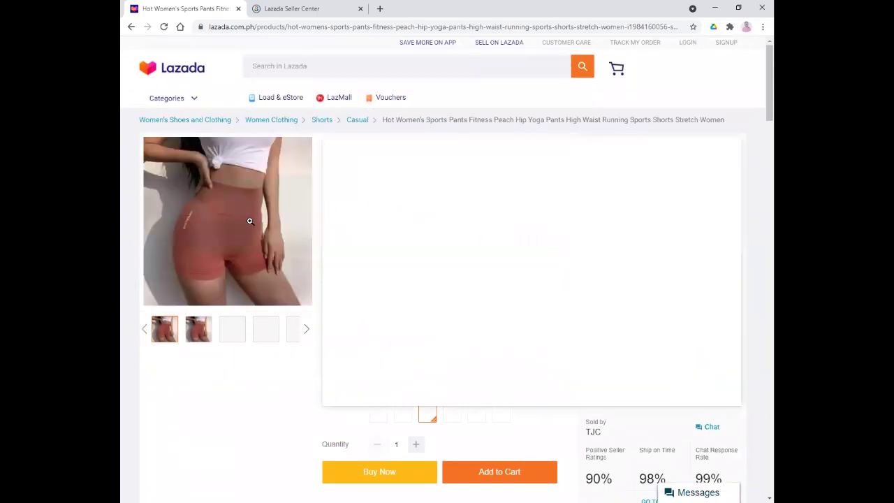
Step: Go through the sports pants page again, examining the product recommendations shown below the customer reviews
scroll(502, 397, down, 10)
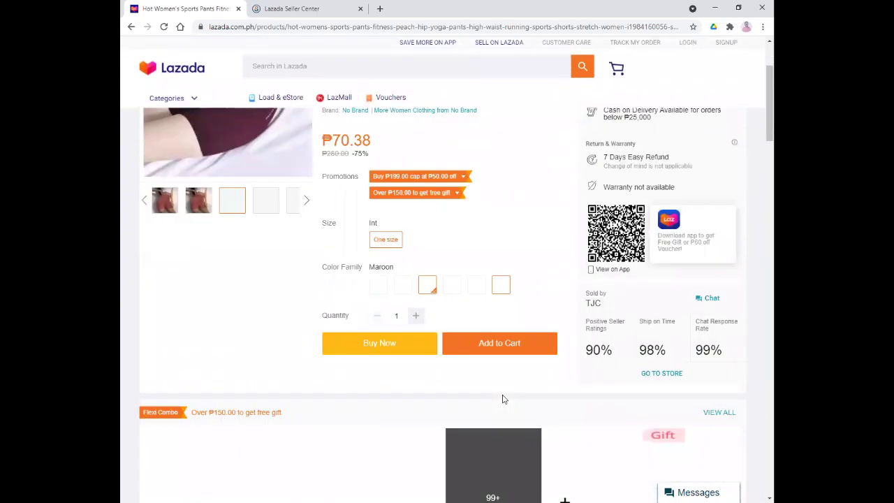
scroll(501, 399, down, 20)
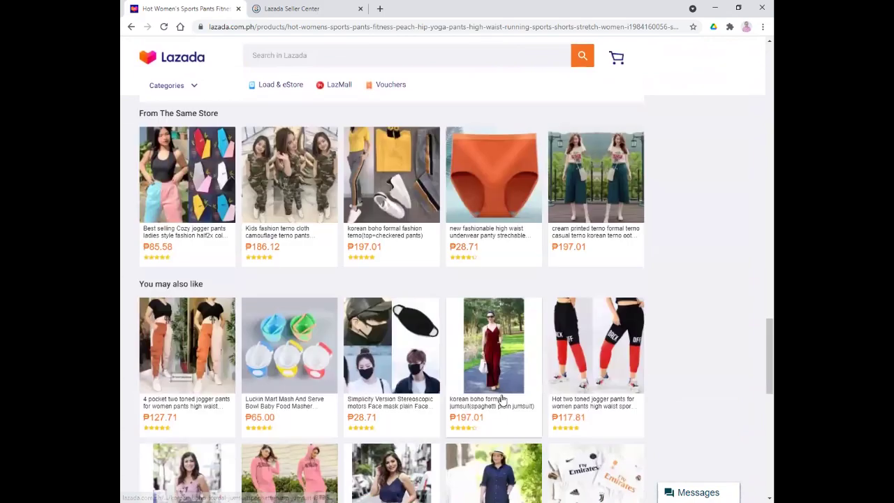
scroll(500, 399, up, 2)
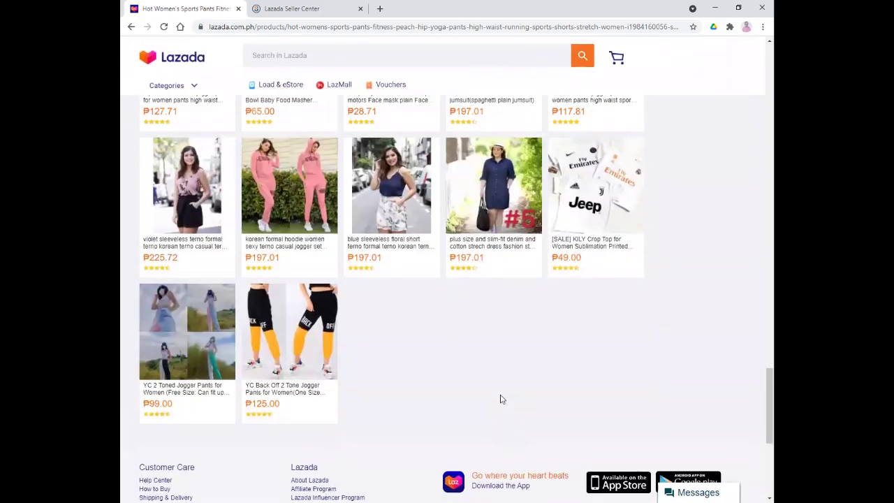
scroll(500, 399, up, 5)
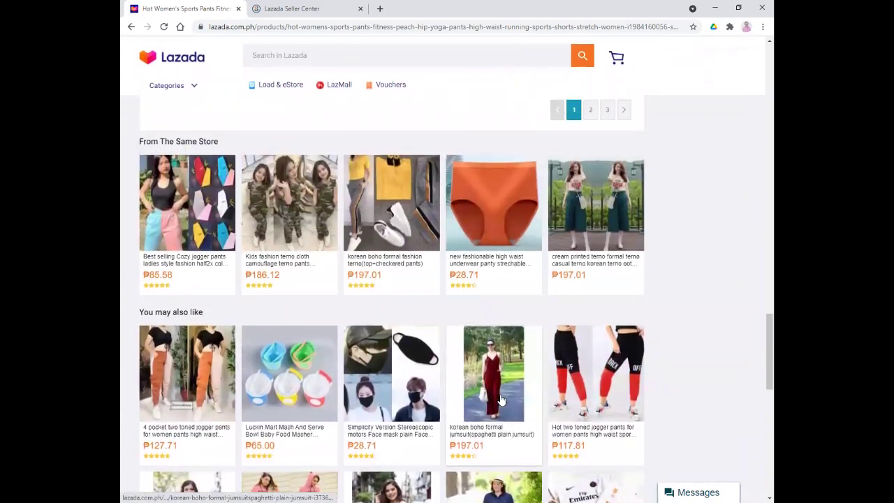
scroll(501, 399, up, 1)
scroll(672, 288, down, 2)
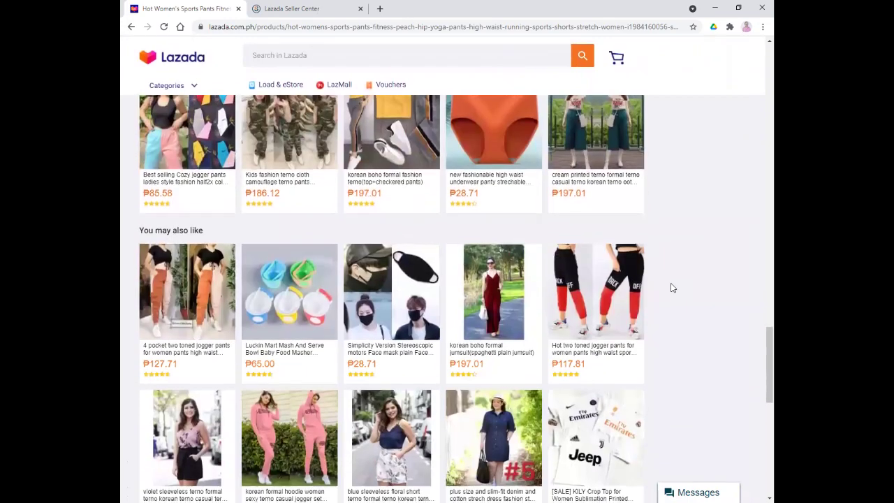
scroll(672, 288, down, 4)
scroll(671, 287, up, 7)
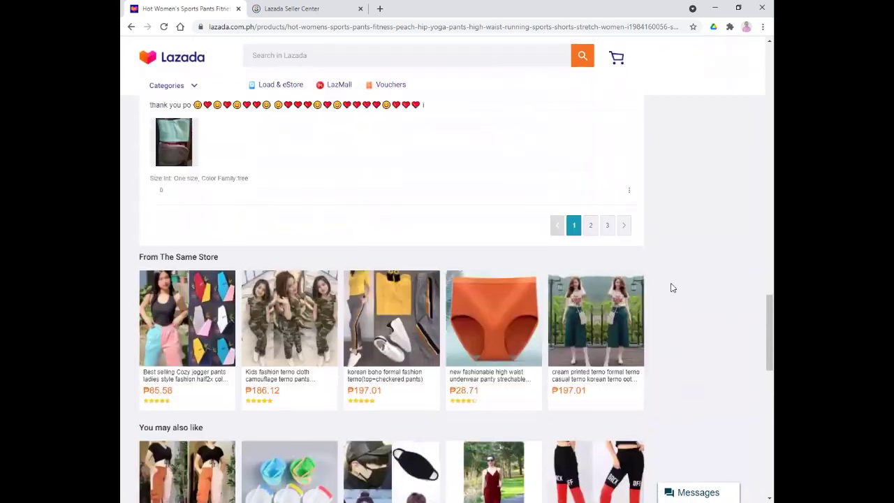
scroll(672, 288, up, 1)
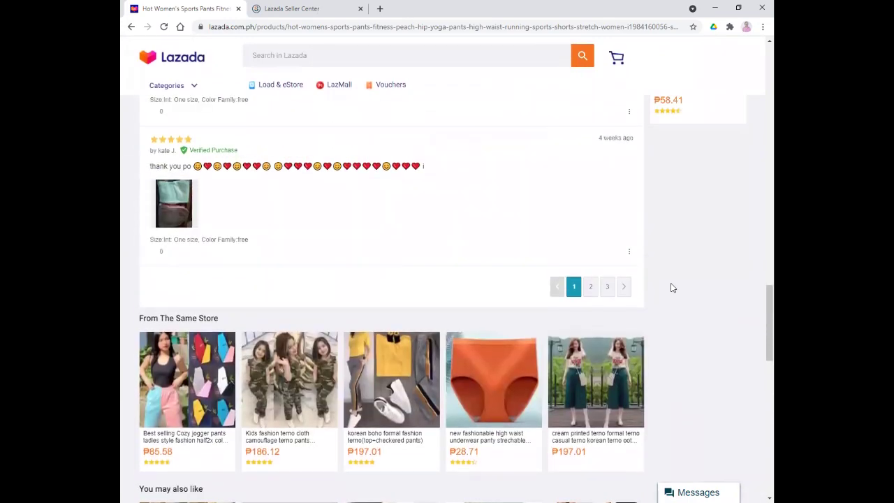
Step: Open the HVDENIM Pajama product listed beside the sports pants' reviews and read its product details
scroll(672, 288, up, 10)
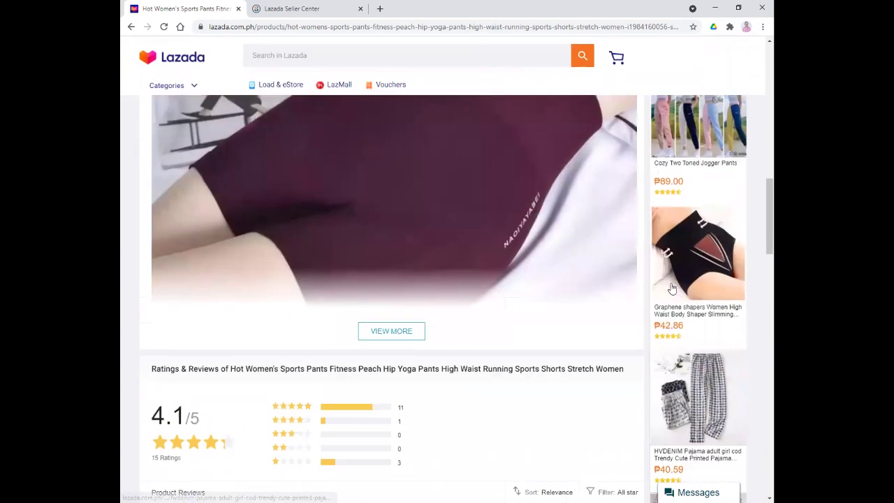
scroll(427, 227, down, 5)
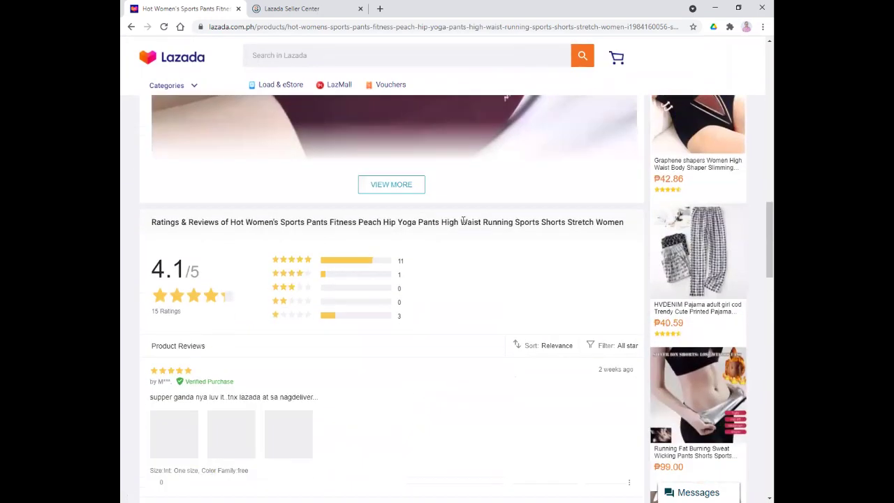
click(688, 239)
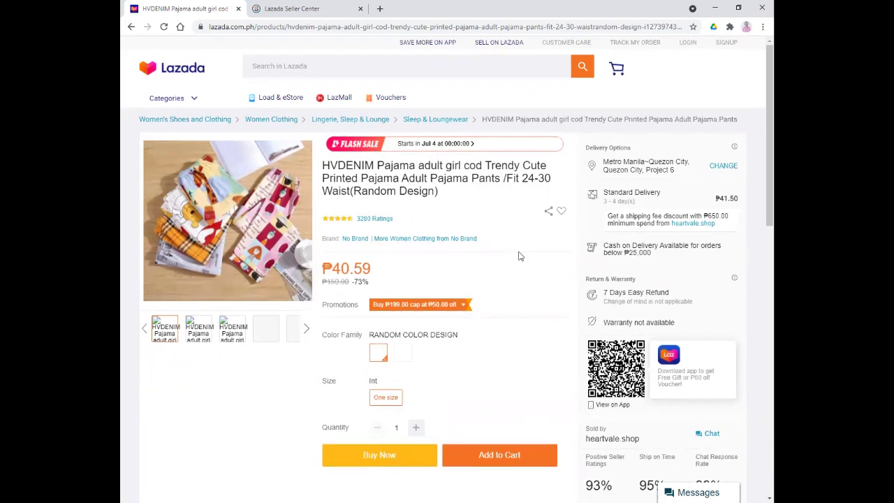
scroll(518, 257, down, 2)
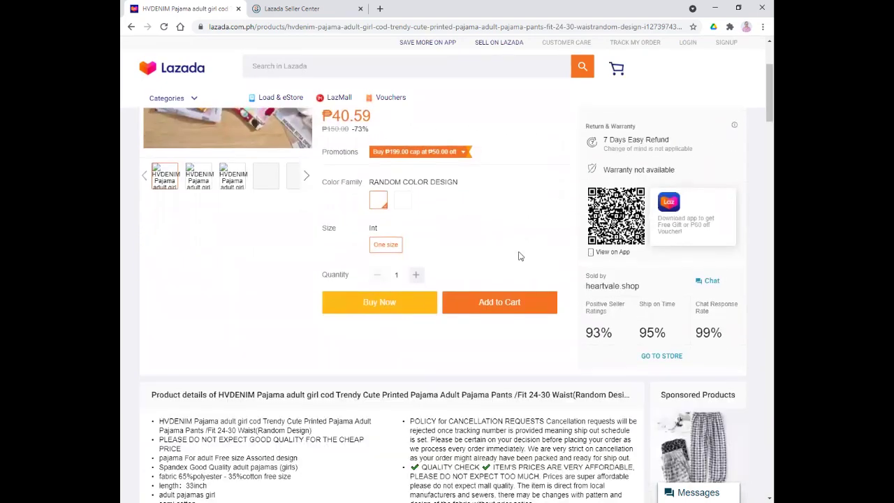
scroll(519, 256, down, 2)
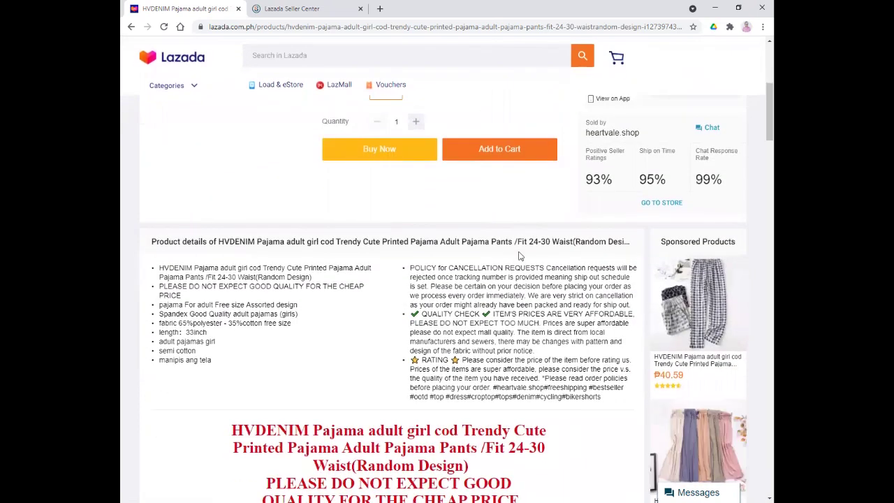
scroll(514, 277, down, 2)
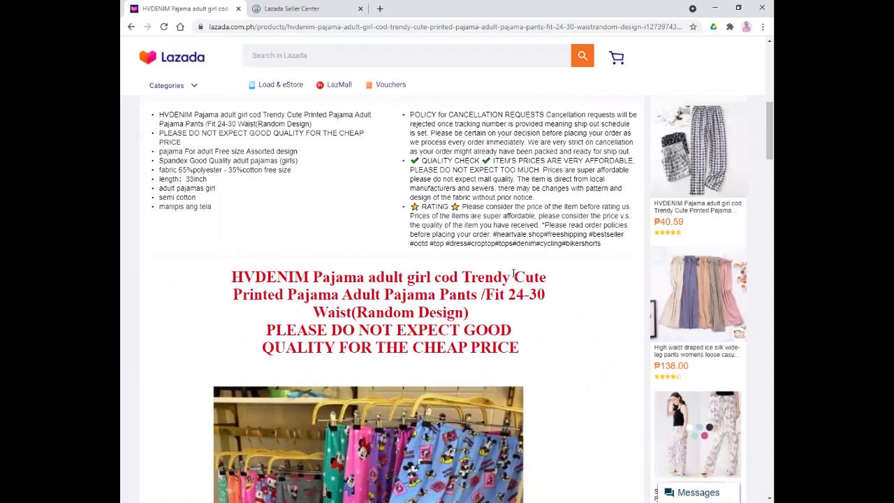
Step: Look through the HVDENIM Pajama page's product photos, customer reviews, From The Same Store and You may also like sections
scroll(513, 274, down, 3)
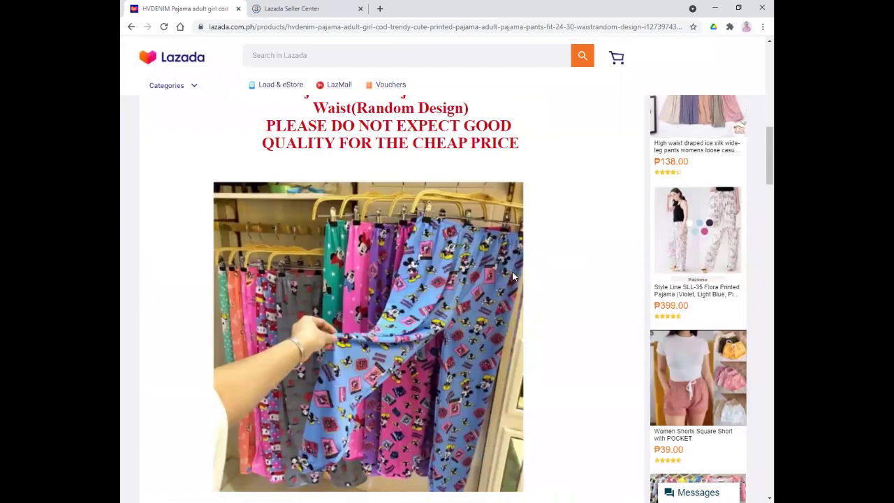
scroll(514, 277, down, 2)
scroll(513, 277, up, 3)
scroll(510, 273, up, 2)
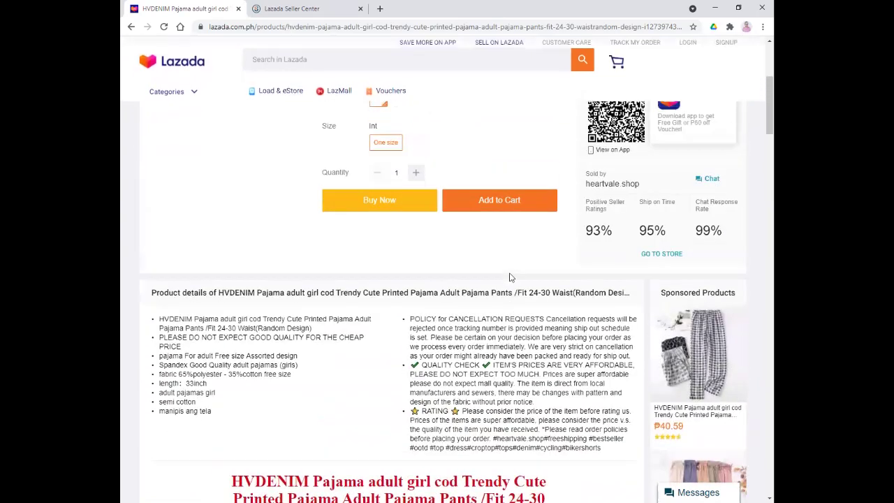
scroll(510, 272, down, 6)
scroll(510, 272, down, 15)
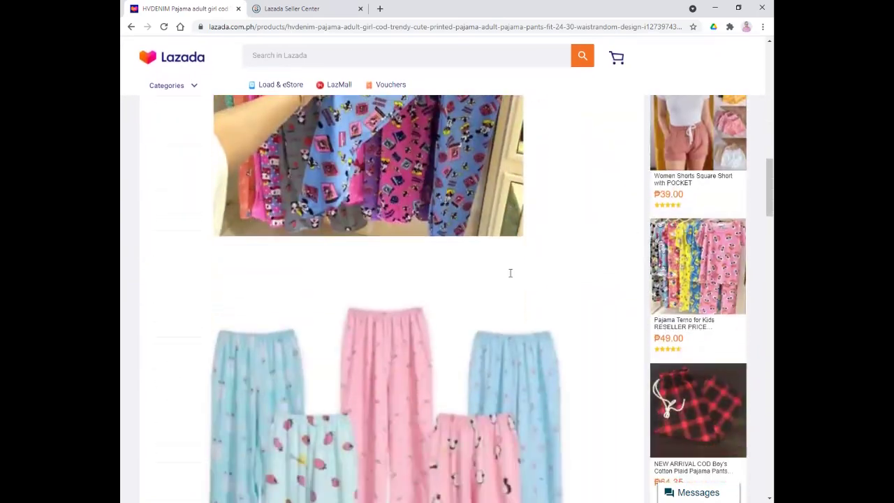
scroll(510, 273, down, 15)
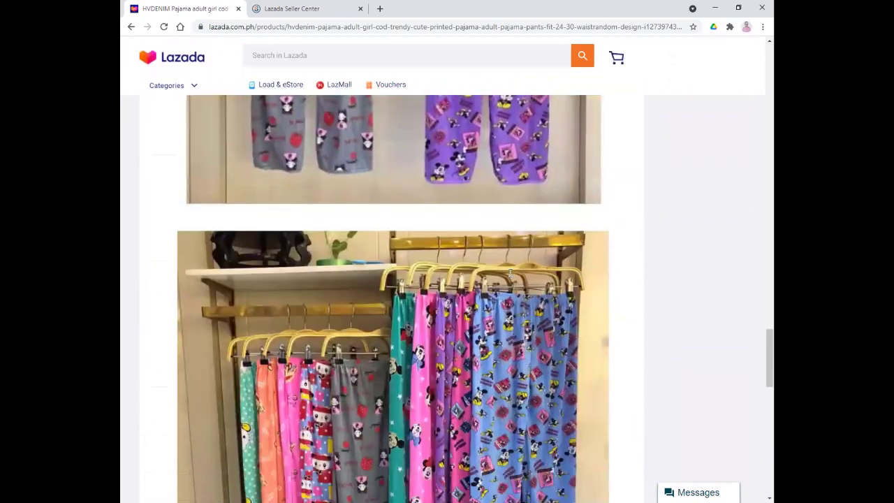
scroll(511, 278, down, 10)
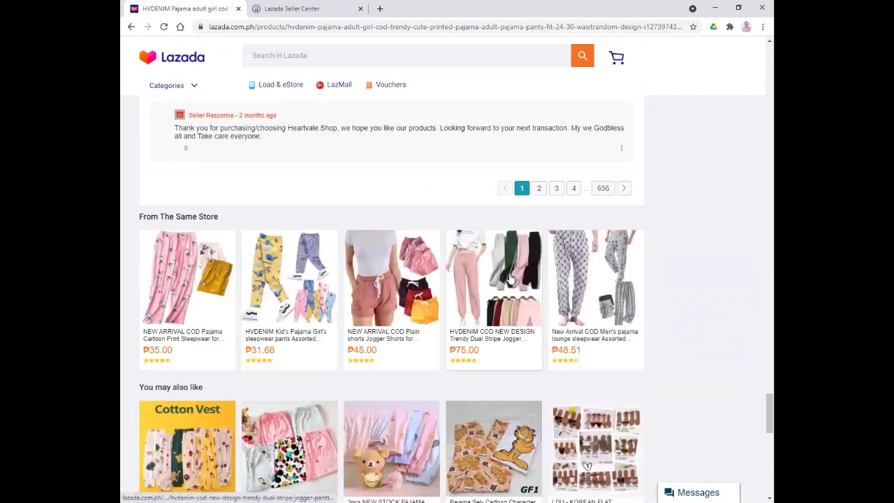
scroll(510, 278, down, 7)
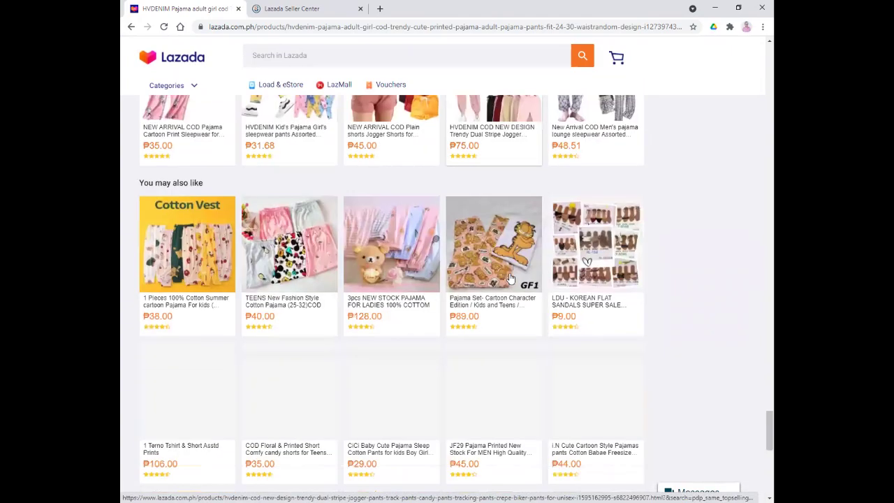
scroll(510, 278, down, 3)
Step: Go back from the pajama recommendations through the customer reviews and photos to the product details
scroll(511, 278, up, 6)
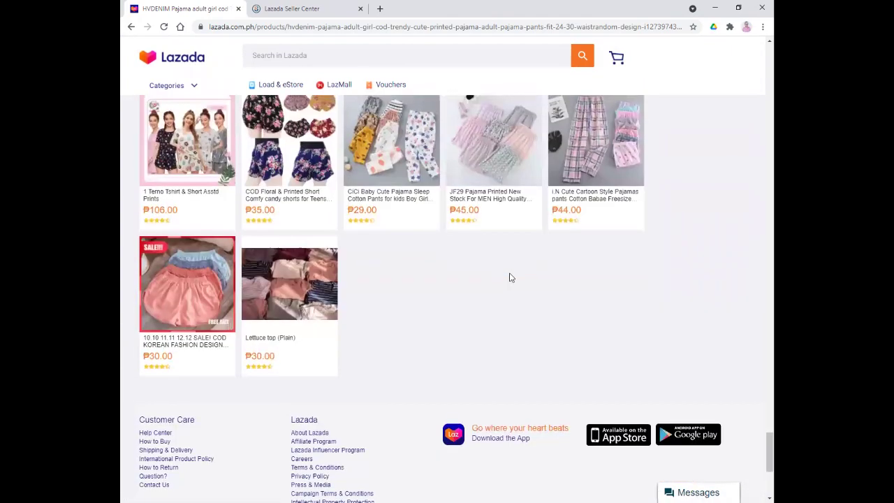
scroll(510, 278, up, 6)
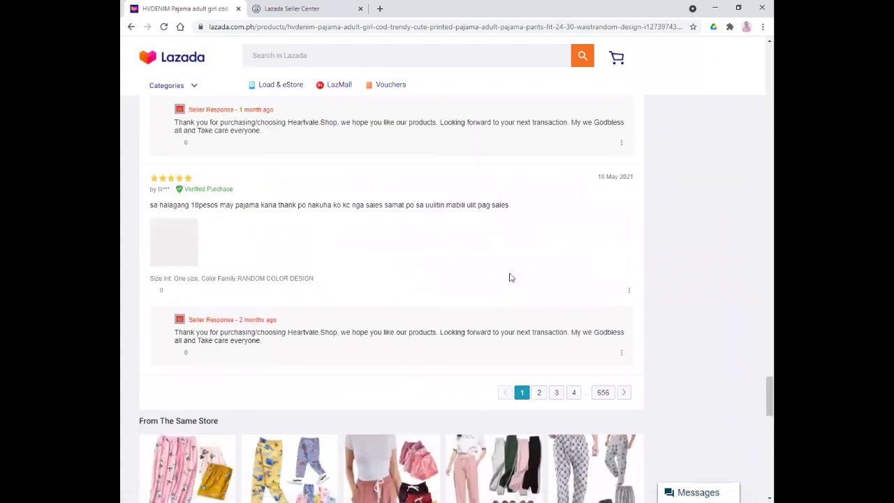
scroll(510, 277, up, 10)
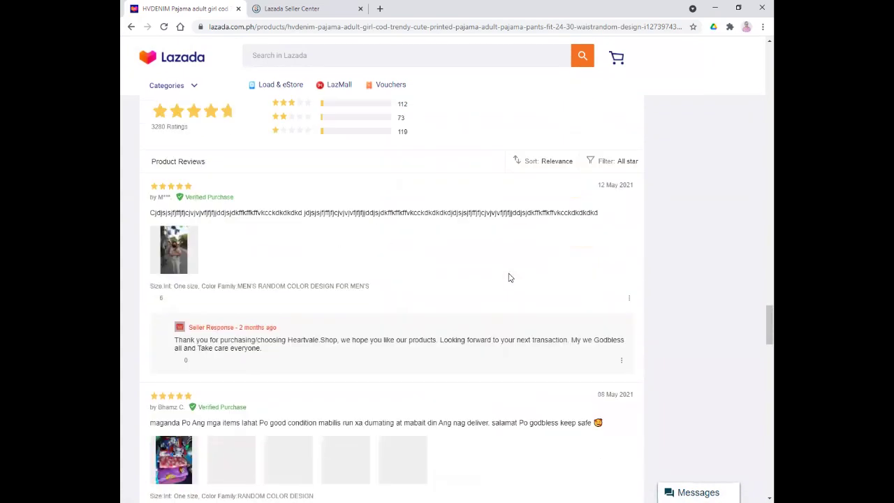
scroll(509, 276, up, 10)
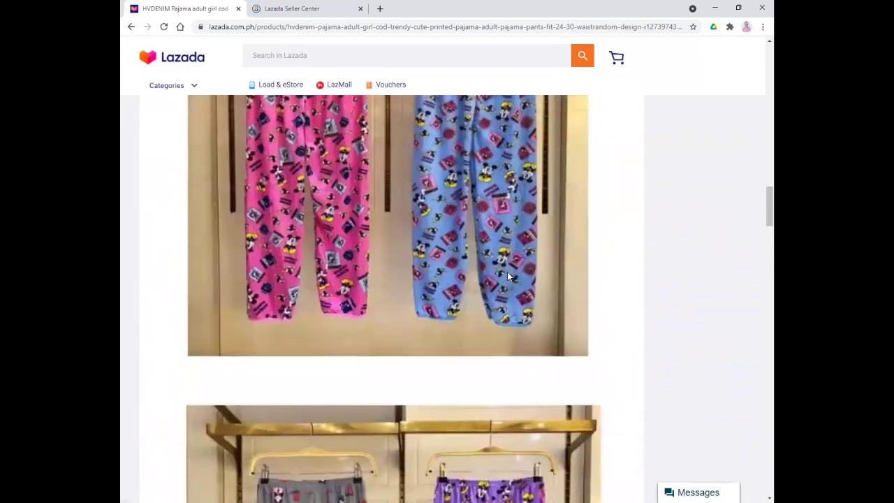
scroll(507, 276, up, 10)
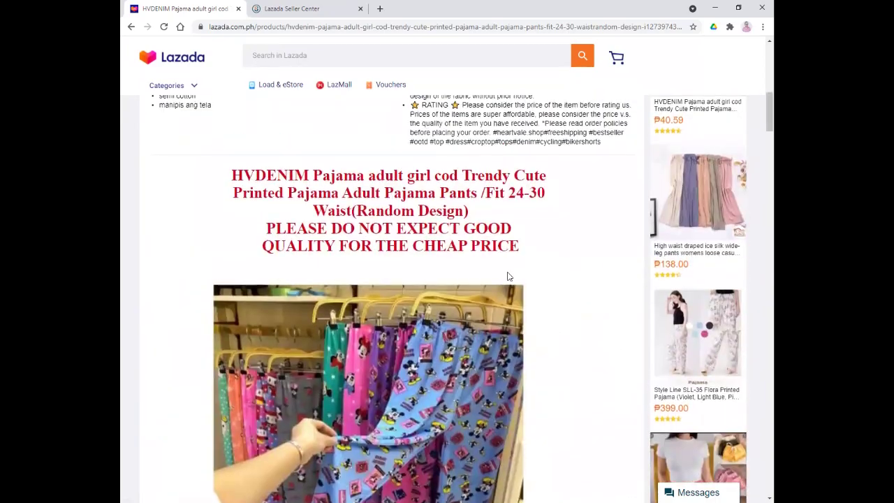
Step: Examine the Sponsored Products listed beside the pajama's product details and photos, checking how far down the page they extend
scroll(673, 223, down, 1)
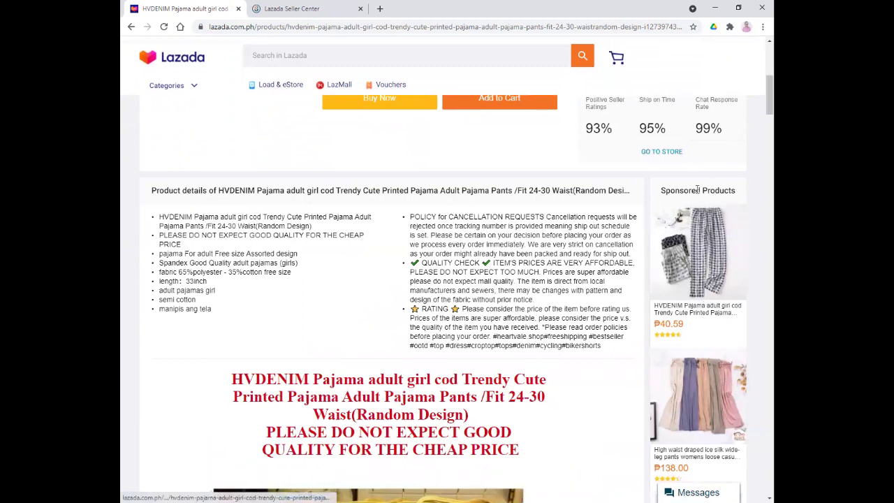
scroll(697, 190, down, 5)
scroll(699, 231, up, 7)
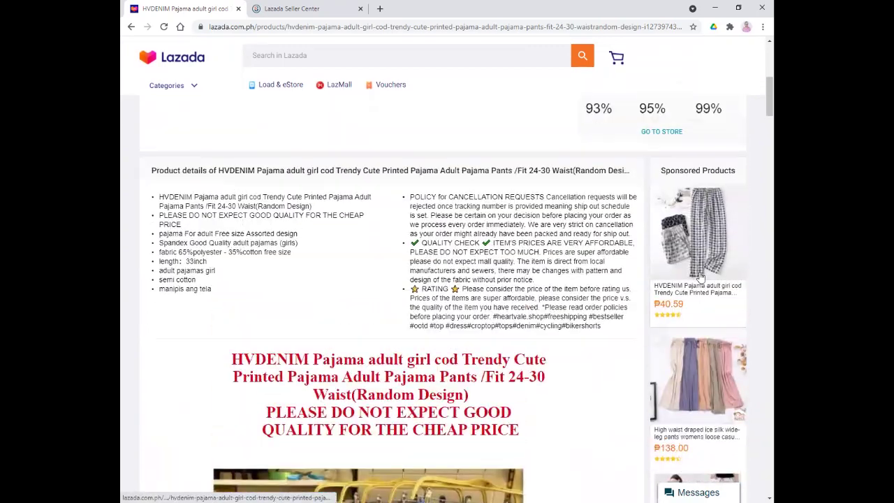
scroll(702, 278, down, 10)
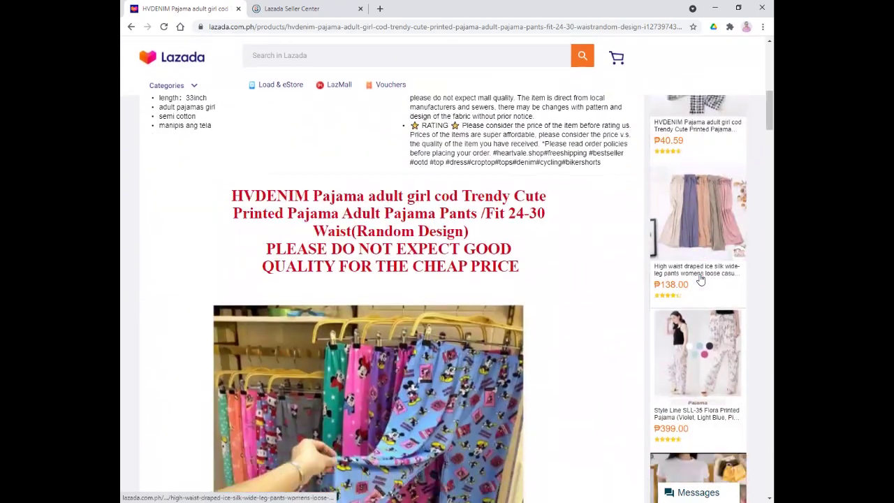
scroll(701, 278, down, 3)
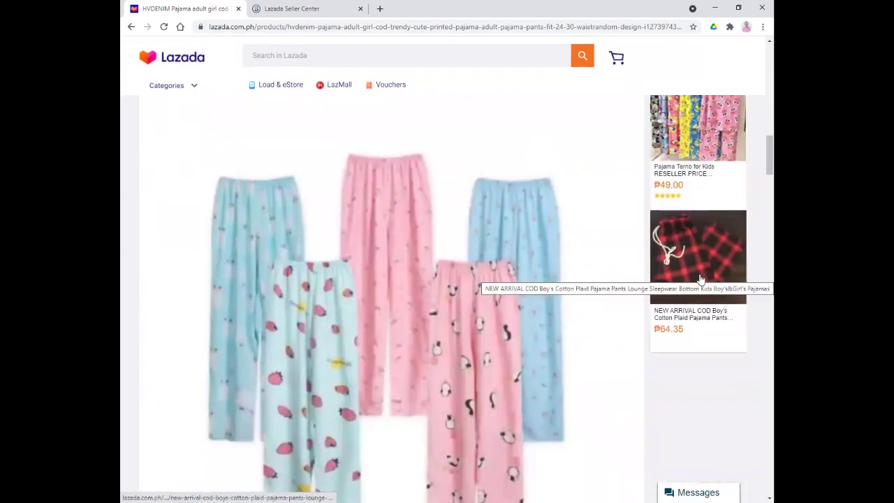
scroll(671, 307, down, 6)
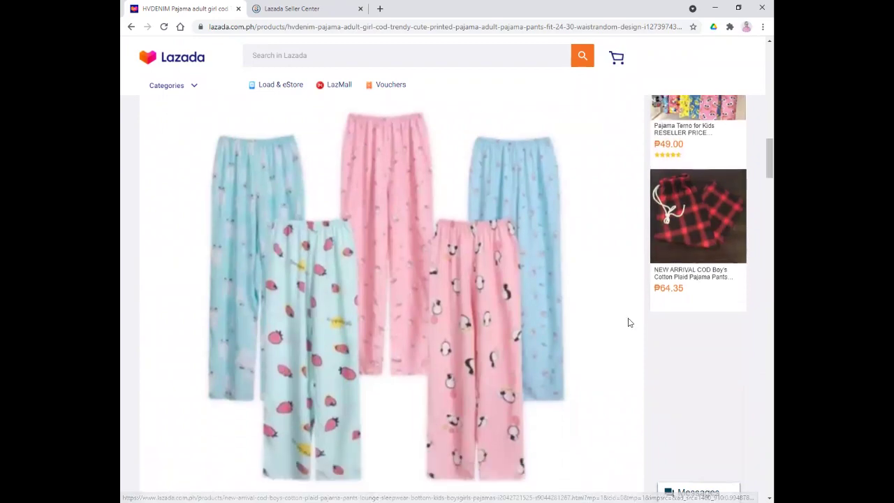
scroll(676, 308, down, 4)
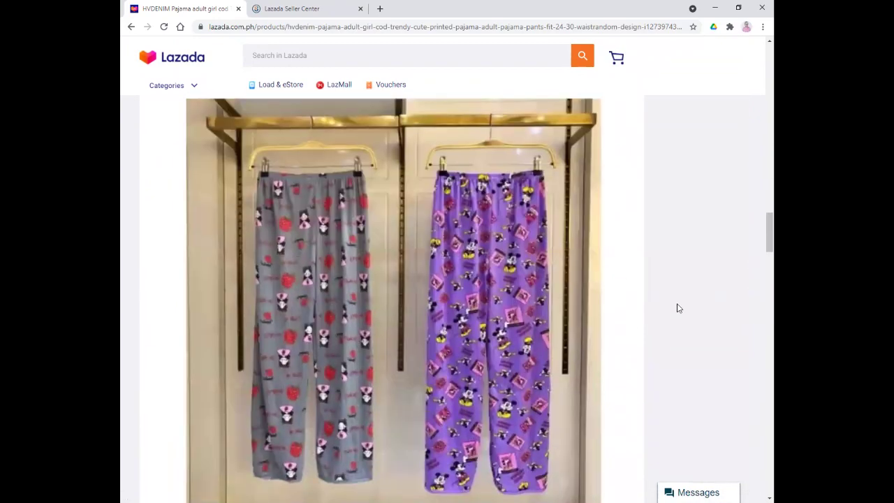
scroll(676, 308, down, 7)
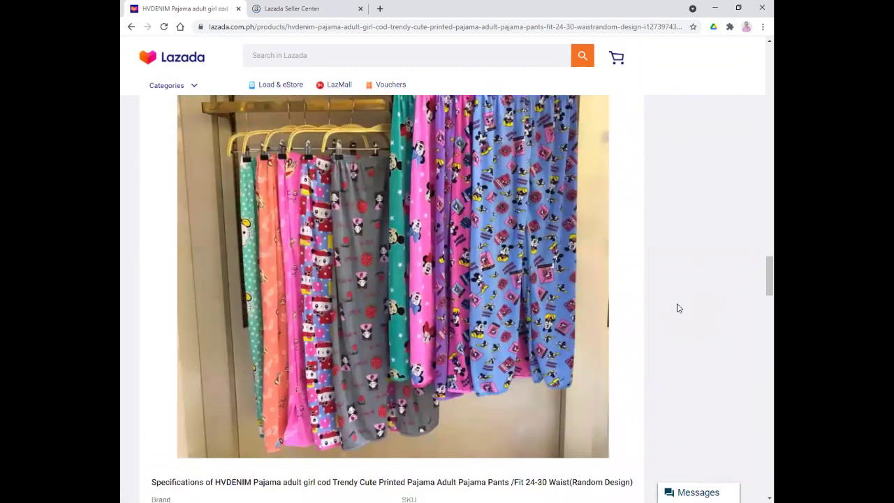
scroll(677, 308, up, 11)
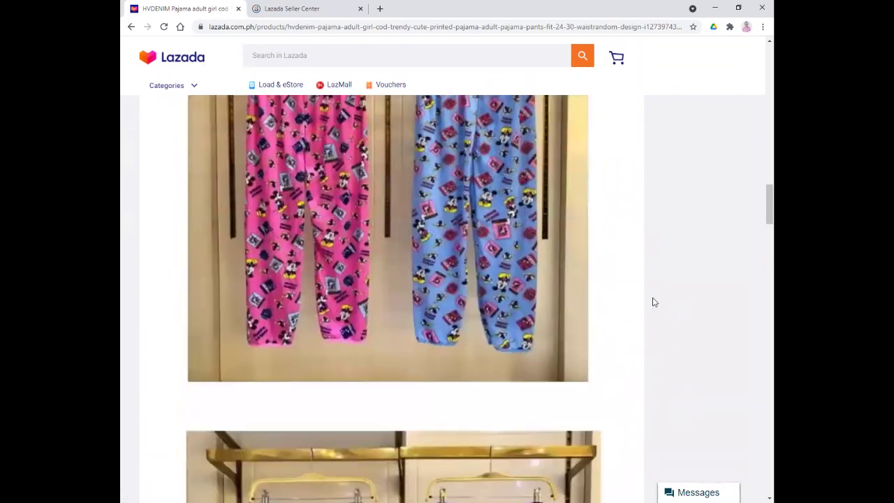
scroll(336, 121, up, 5)
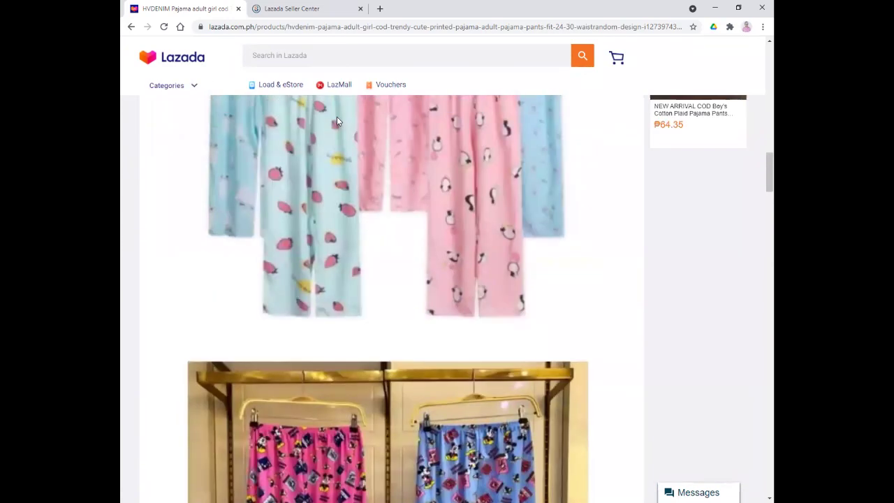
Step: Return to the sports pants page, open the Cozy Two Toned Jogger Pants listed beside it, and view its details and reviews
click(131, 28)
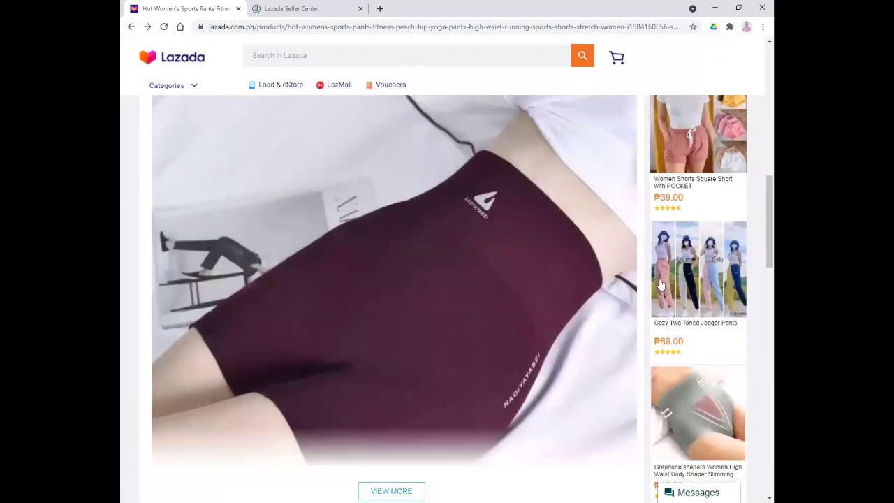
click(676, 247)
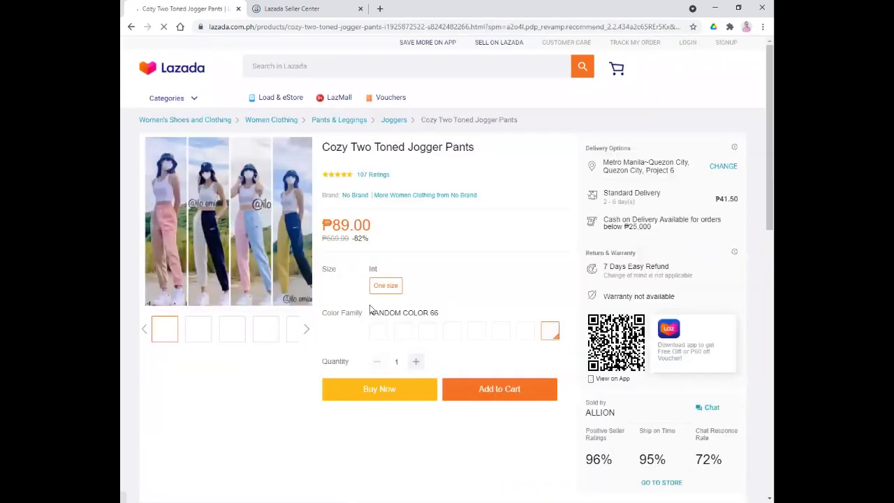
scroll(370, 310, down, 3)
scroll(419, 278, down, 15)
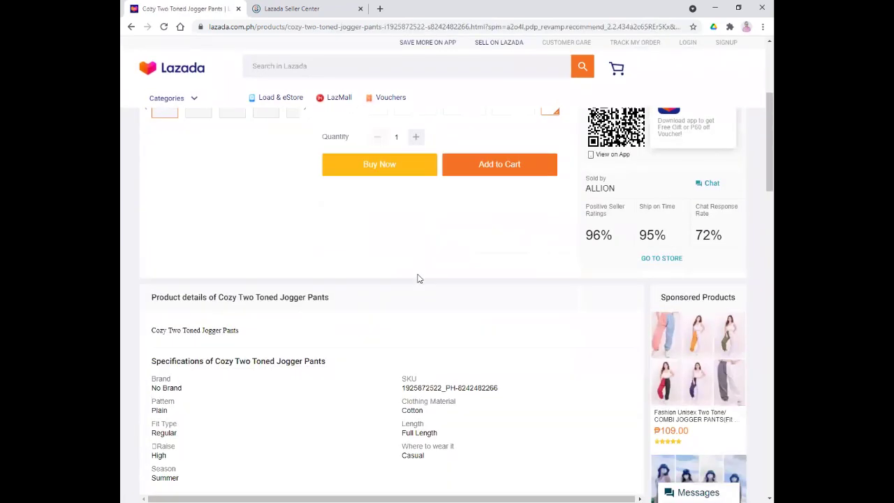
scroll(419, 278, down, 3)
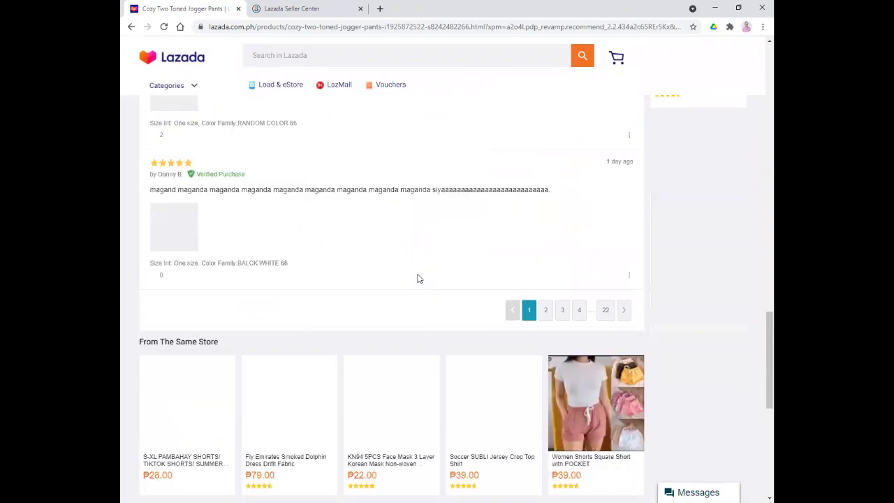
Step: Examine the From The Same Store and You may also like recommendations below the jogger pants' reviews
scroll(419, 279, down, 3)
scroll(419, 279, down, 4)
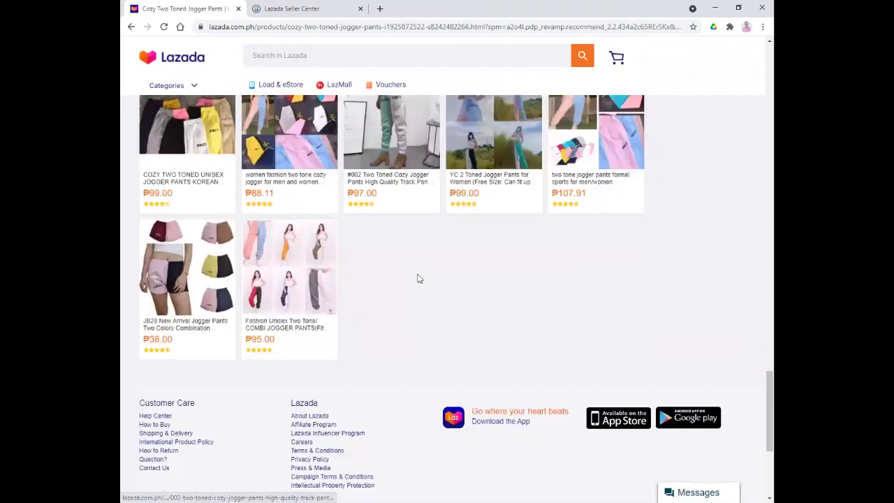
scroll(419, 279, up, 6)
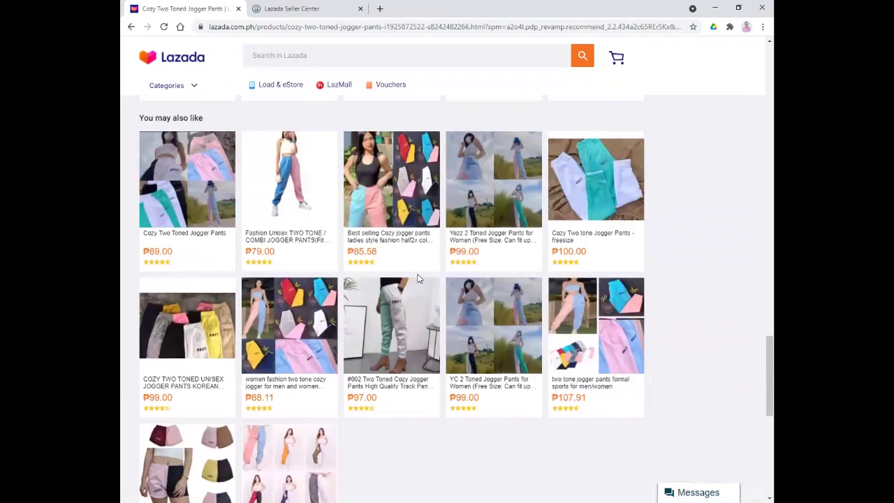
scroll(419, 279, up, 3)
scroll(418, 279, up, 1)
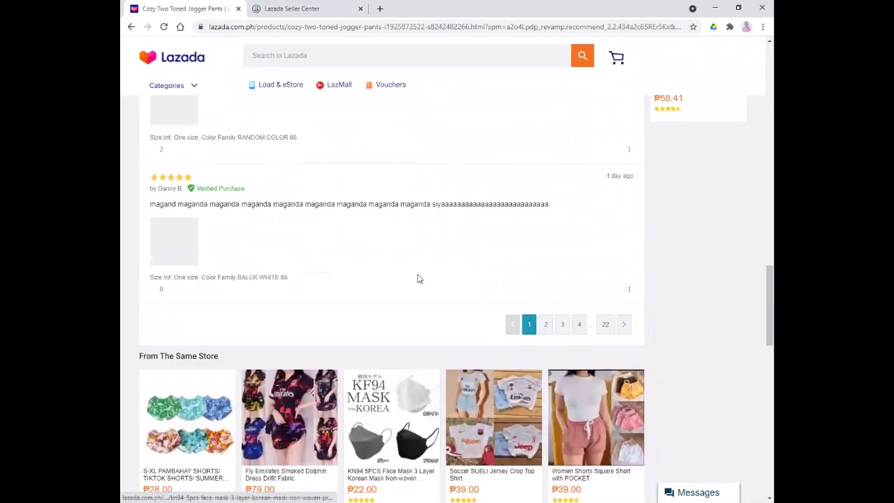
scroll(418, 279, down, 3)
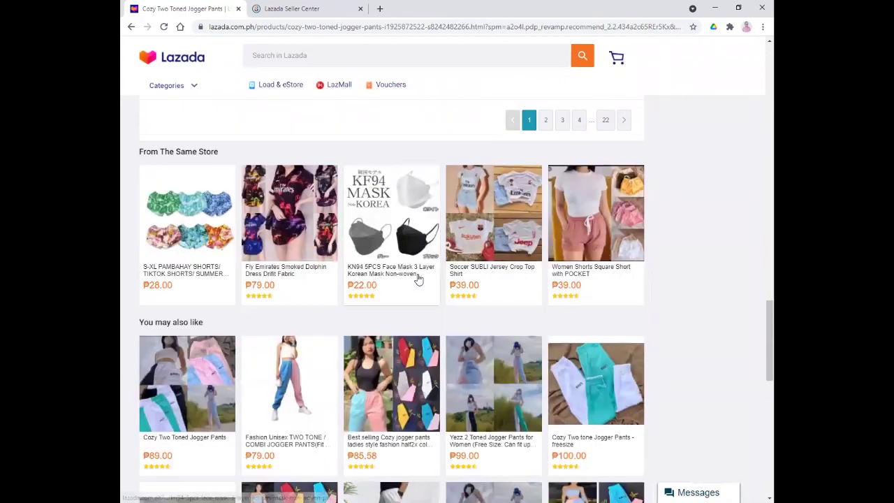
scroll(418, 279, down, 2)
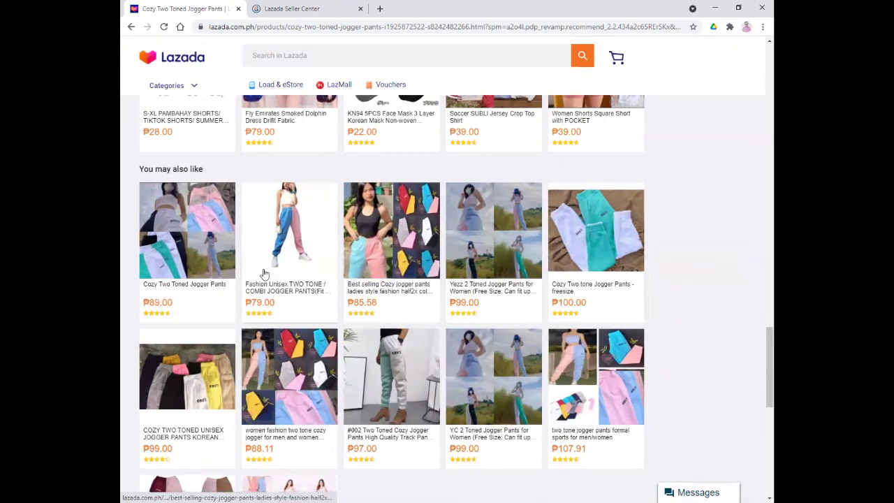
scroll(444, 305, down, 2)
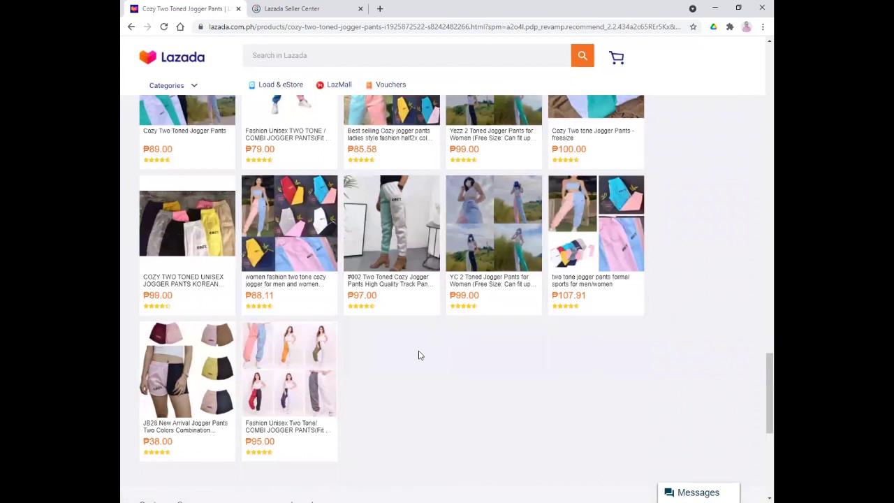
scroll(419, 358, up, 2)
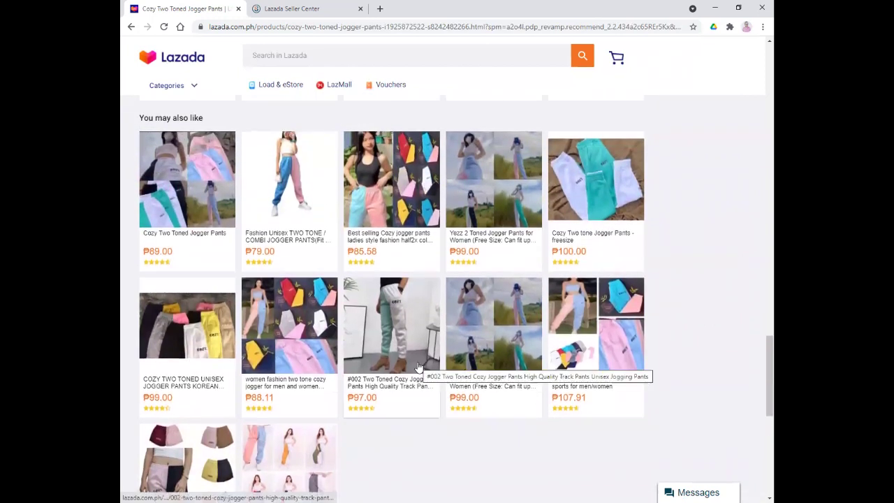
scroll(419, 366, up, 3)
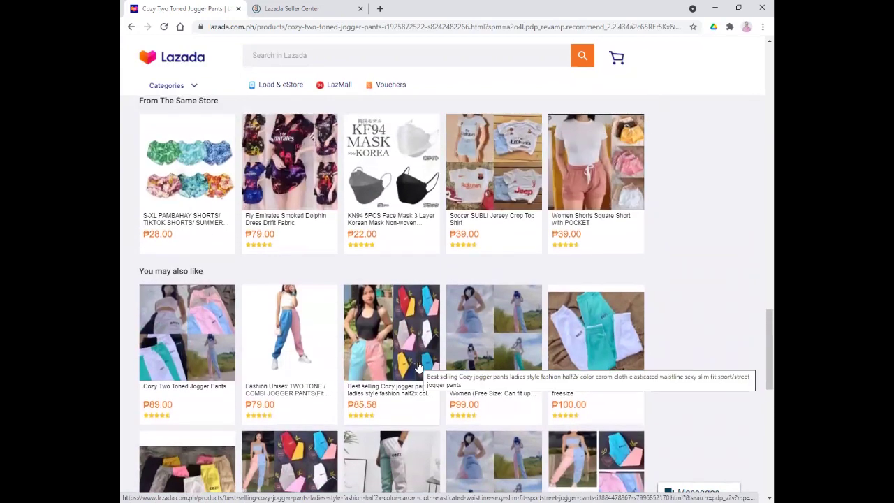
Step: Review the jogger pants page again, from the main product photo through the reviews to From The Same Store
scroll(418, 367, up, 20)
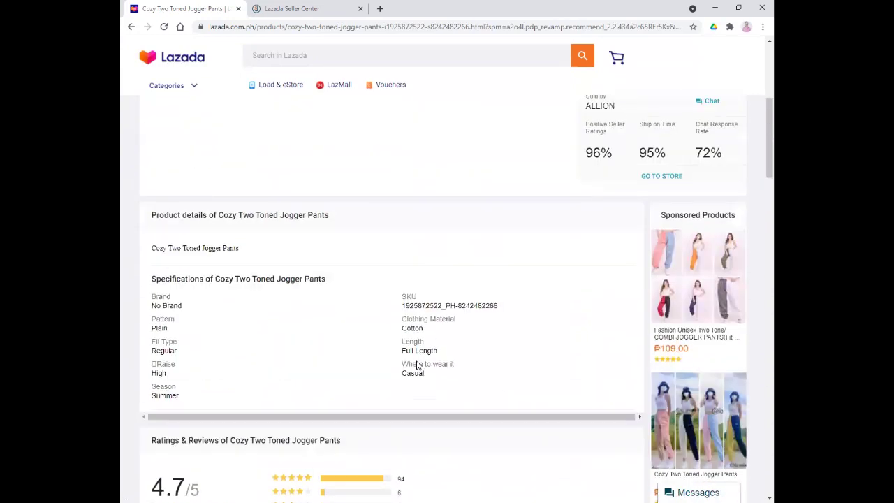
scroll(418, 365, up, 5)
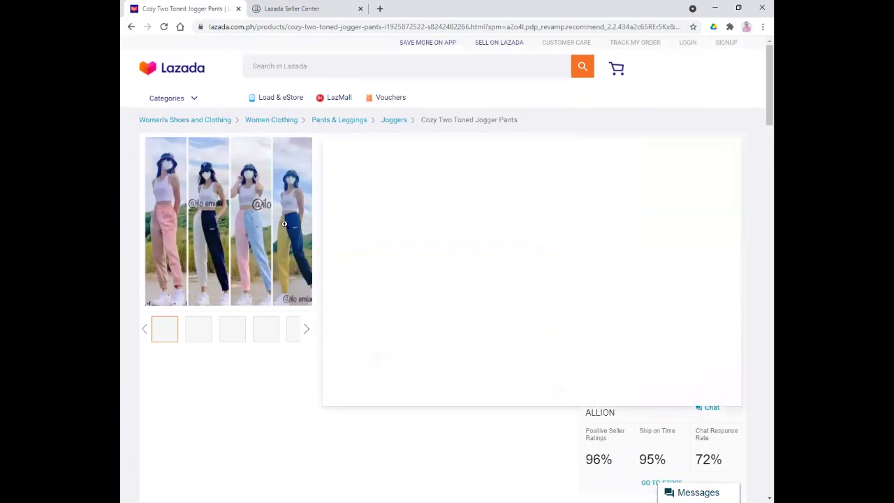
scroll(380, 365, down, 20)
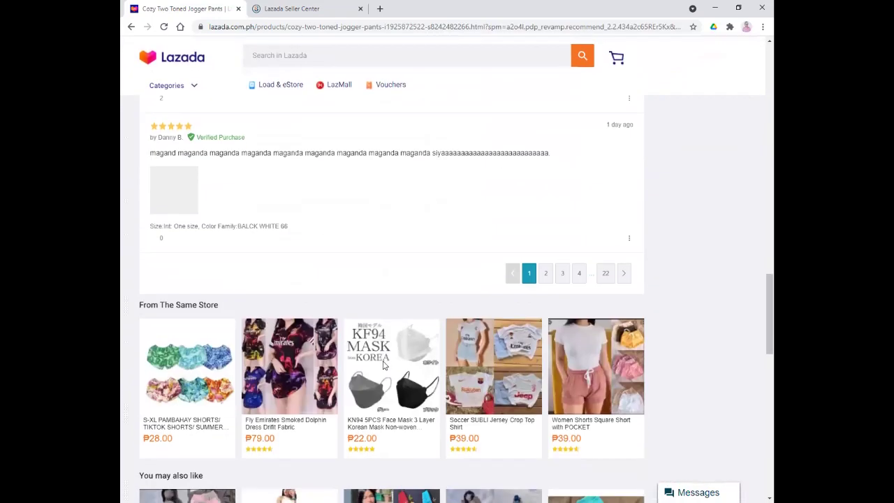
Step: Check the You may also like recommendations for the jogger pants, then switch to Lazada Seller Center and view the Feed Management dashboard
scroll(383, 365, down, 5)
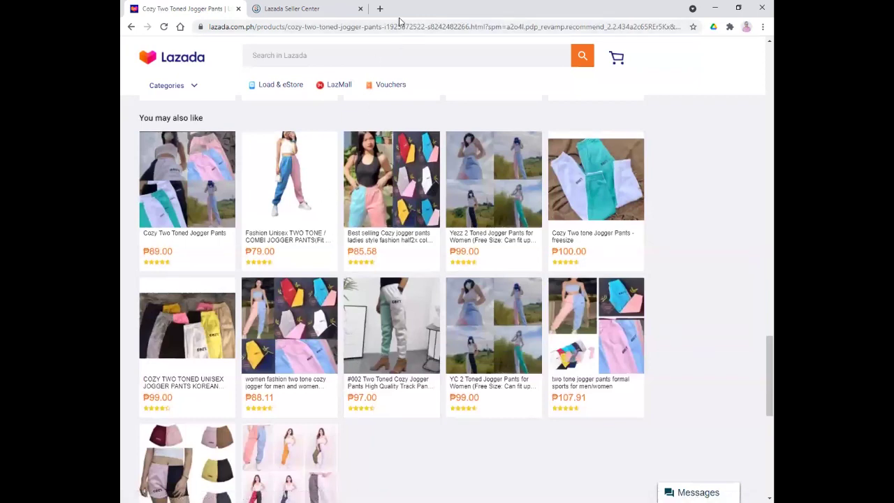
key(ctrl+Tab)
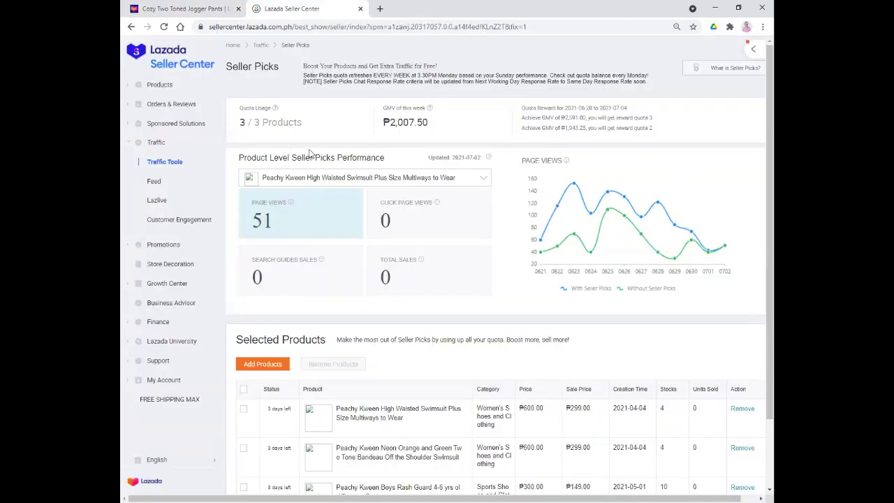
click(153, 183)
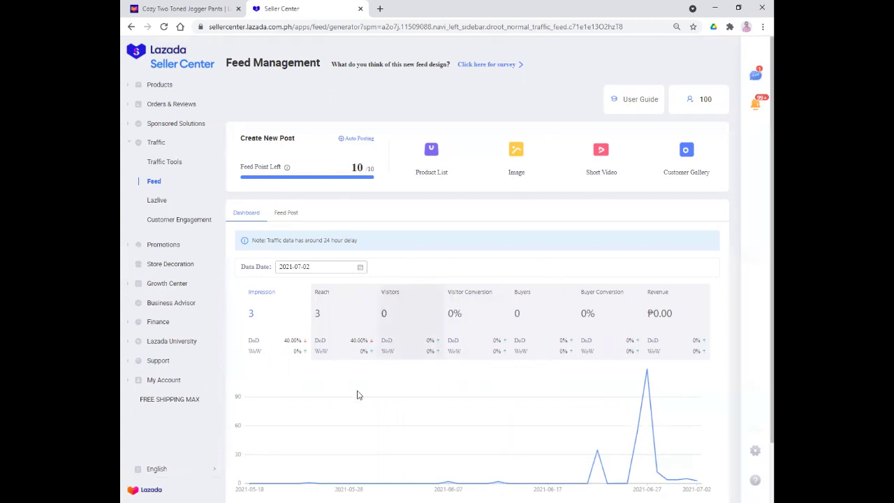
mouse_move(356, 395)
mouse_move(371, 411)
mouse_move(287, 169)
Step: Open the Lazlive registration page from the Traffic tools and reload it to view the Lazlive Center
click(157, 201)
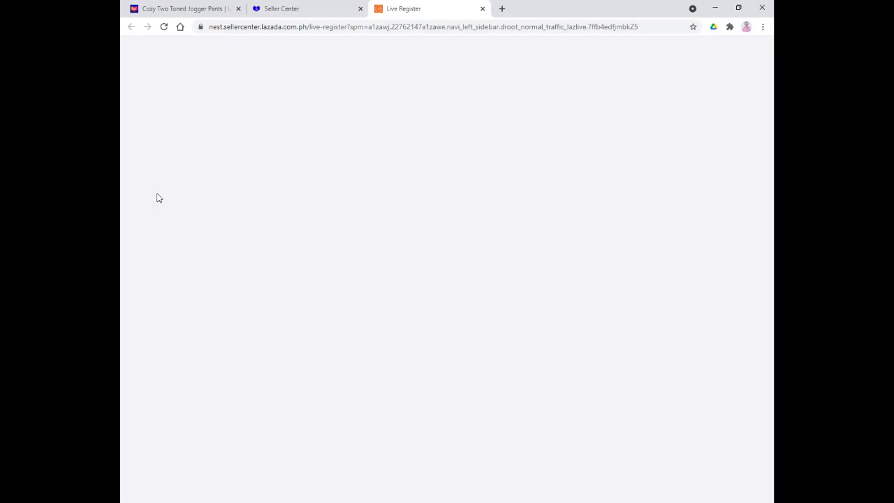
click(165, 28)
click(166, 30)
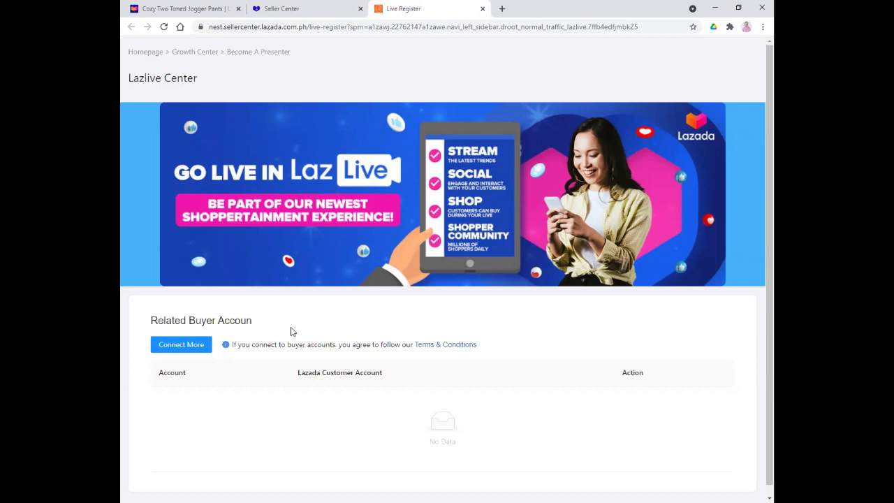
Step: Return to the Seller Center and examine the Customer Engagement scenarios and the message history below them
click(280, 13)
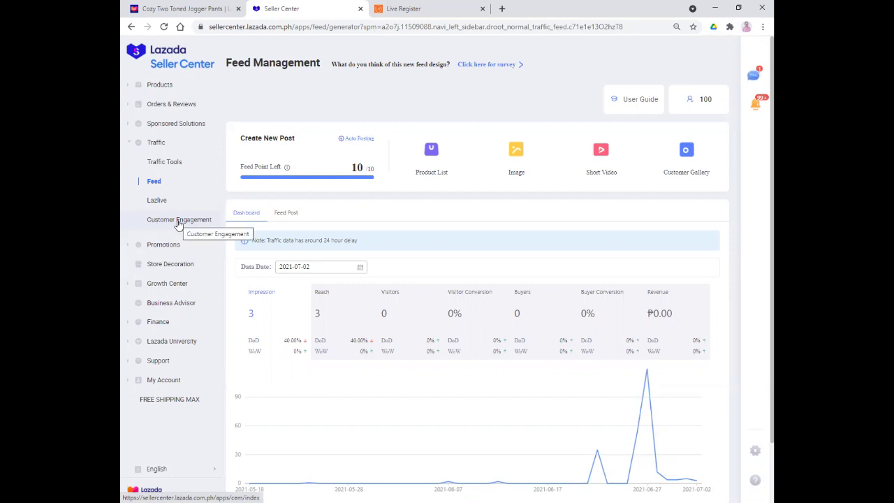
click(178, 222)
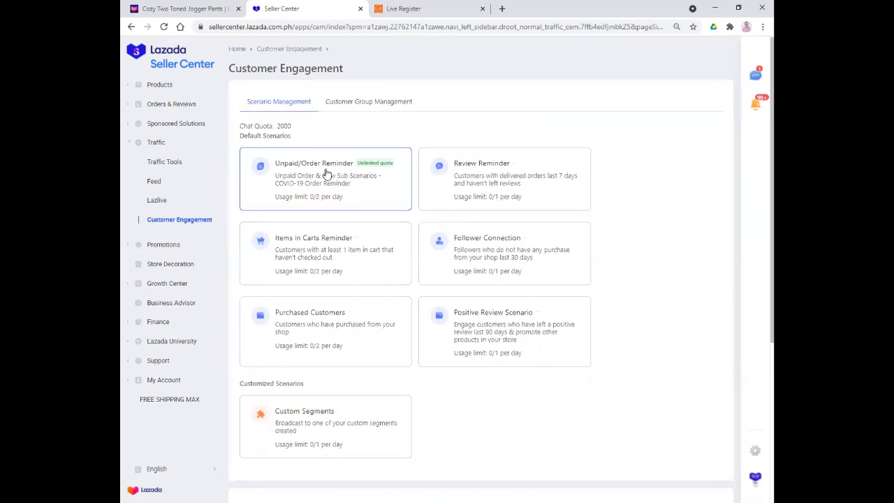
scroll(325, 175, down, 1)
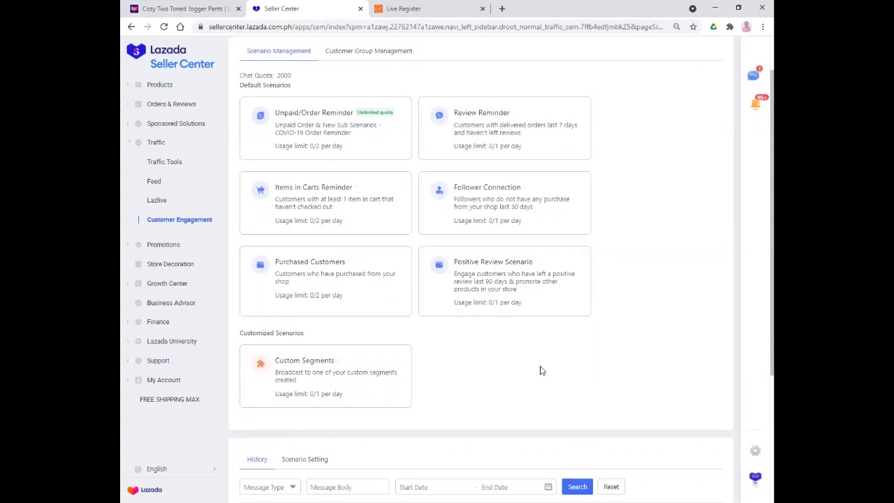
scroll(356, 306, down, 3)
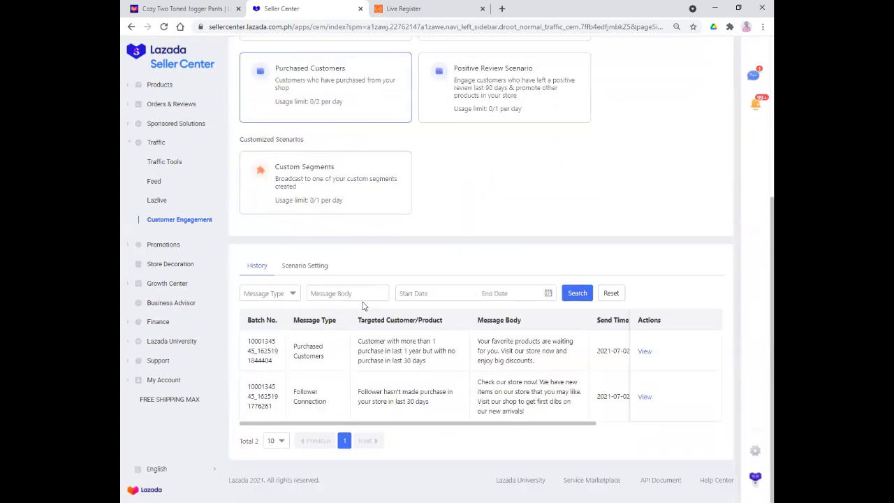
scroll(515, 273, up, 4)
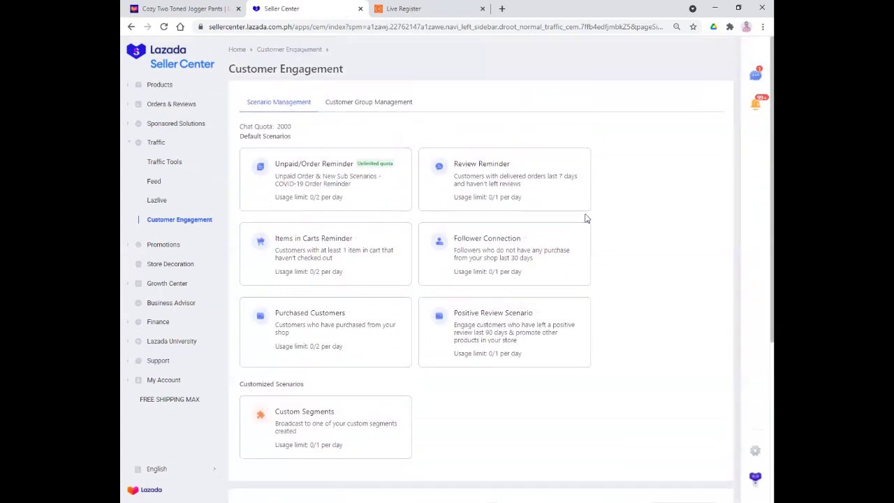
Step: View the message form for the Positive Review Scenario, then return to the Customer Engagement scenarios
click(494, 324)
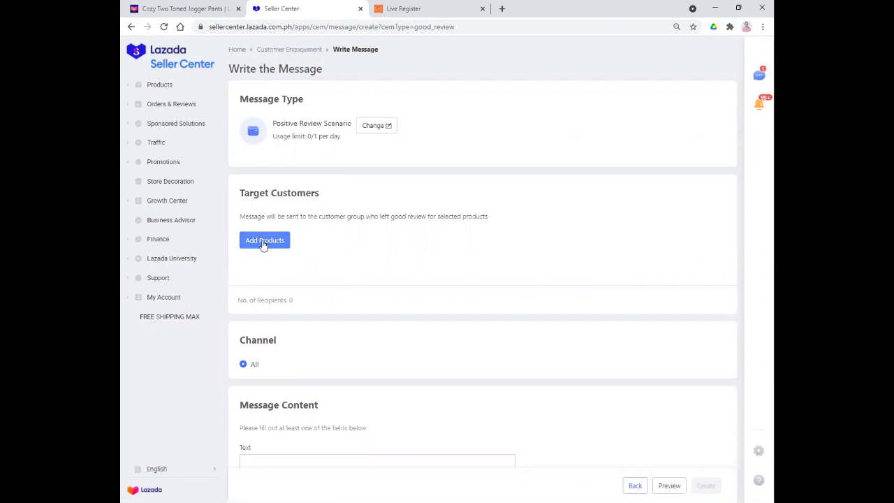
scroll(279, 278, down, 3)
scroll(278, 276, up, 2)
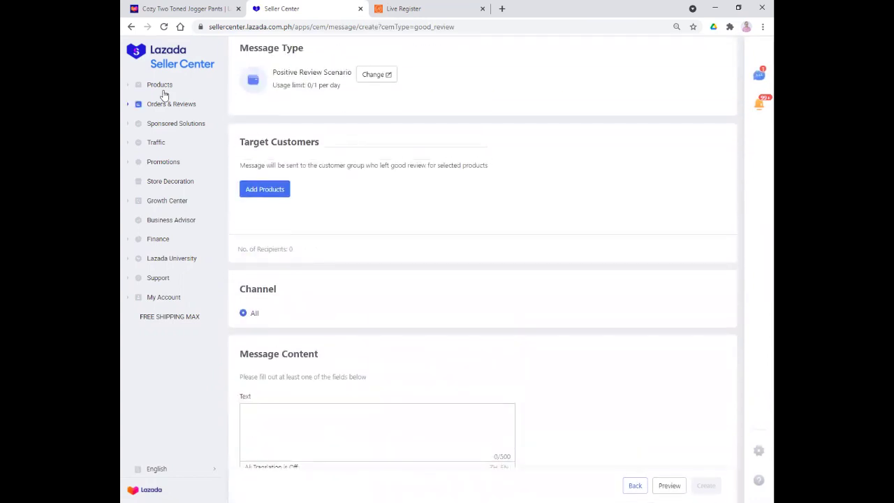
click(131, 27)
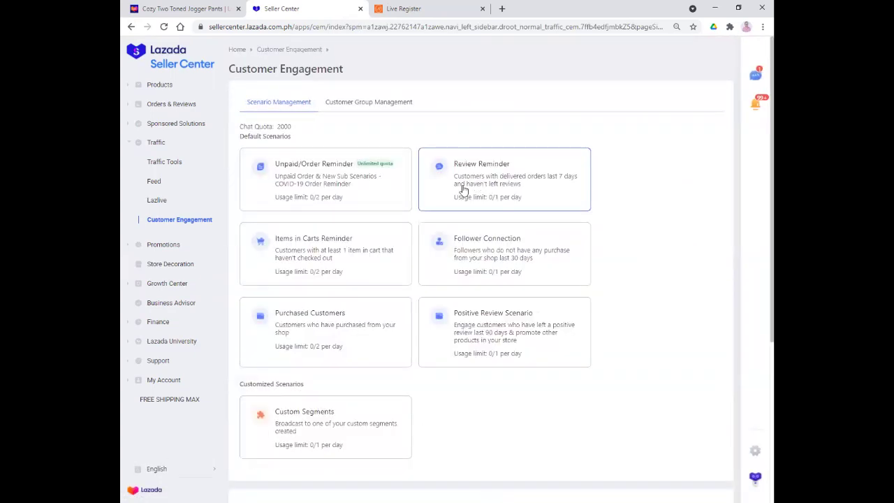
Step: Open the Items in Carts Reminder message form and examine its card example, target customers, channel and message content sections
click(314, 256)
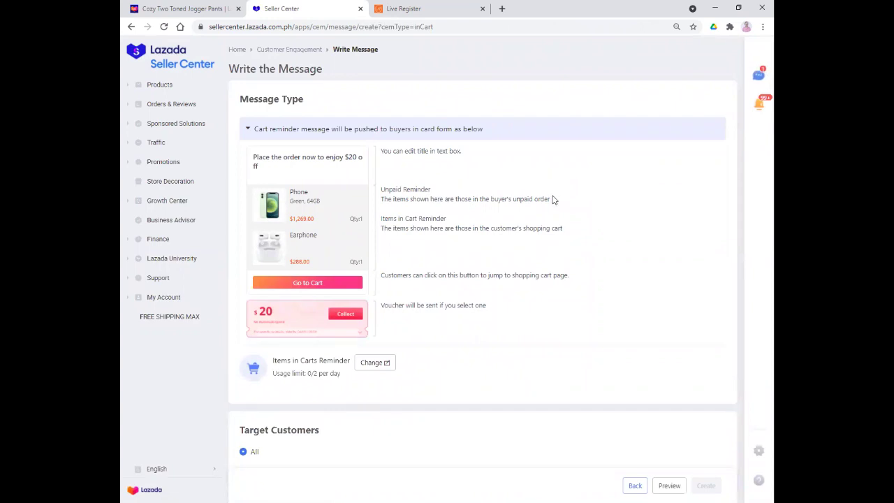
scroll(553, 200, down, 2)
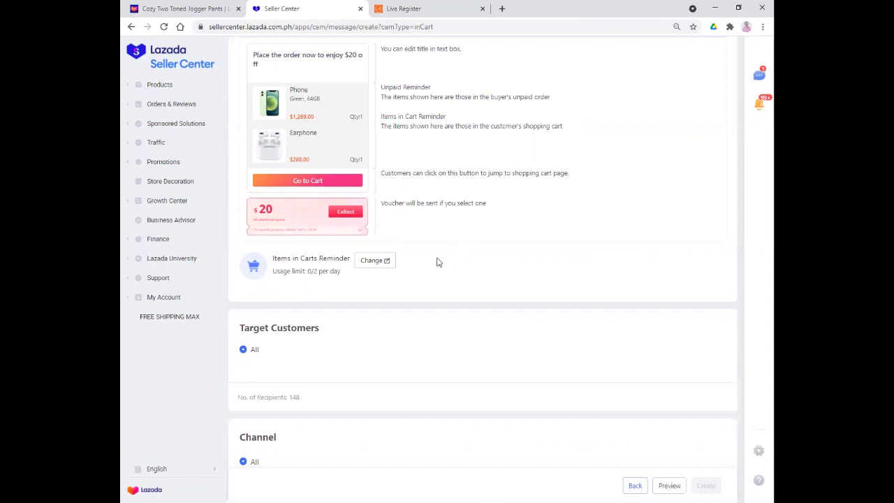
scroll(438, 262, up, 2)
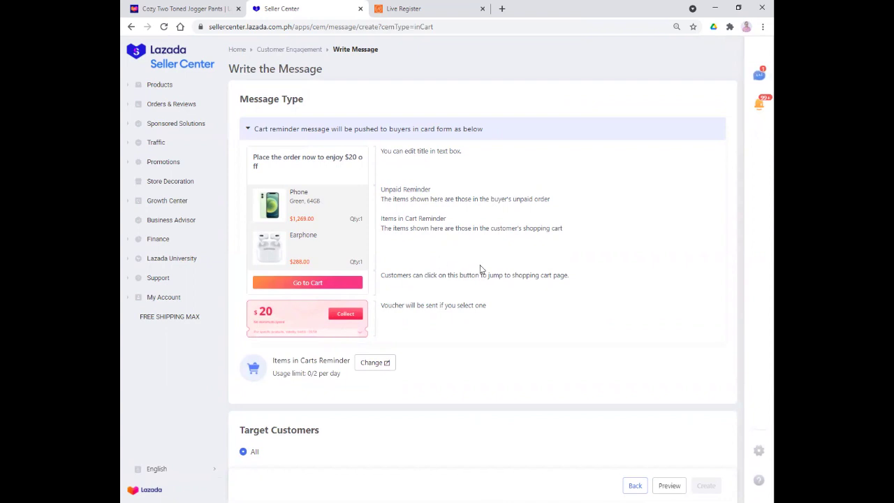
scroll(481, 269, down, 2)
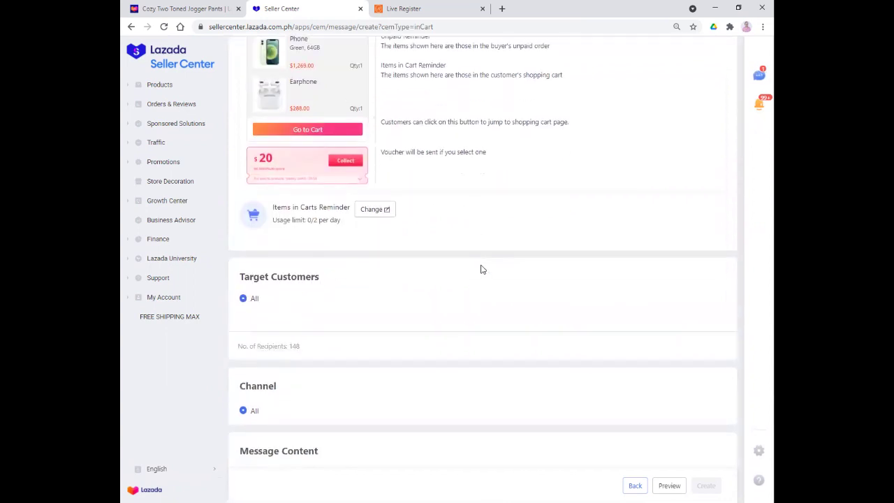
scroll(480, 270, down, 2)
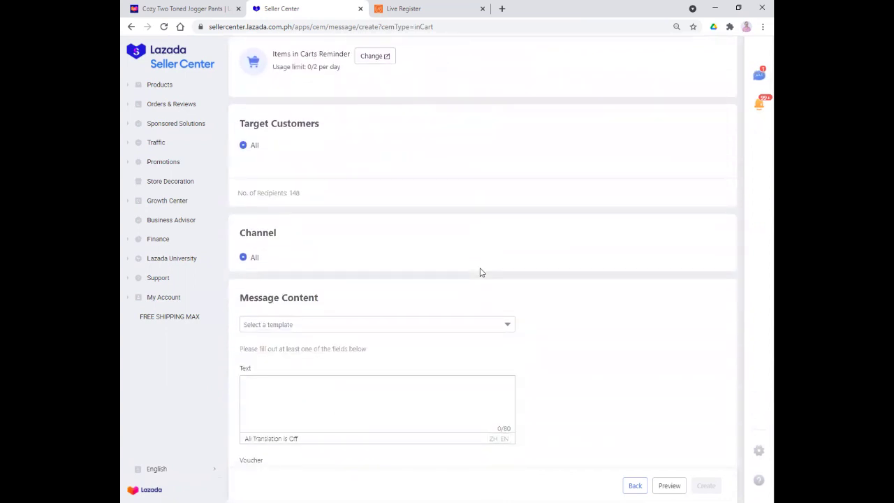
scroll(481, 272, up, 3)
scroll(481, 278, down, 3)
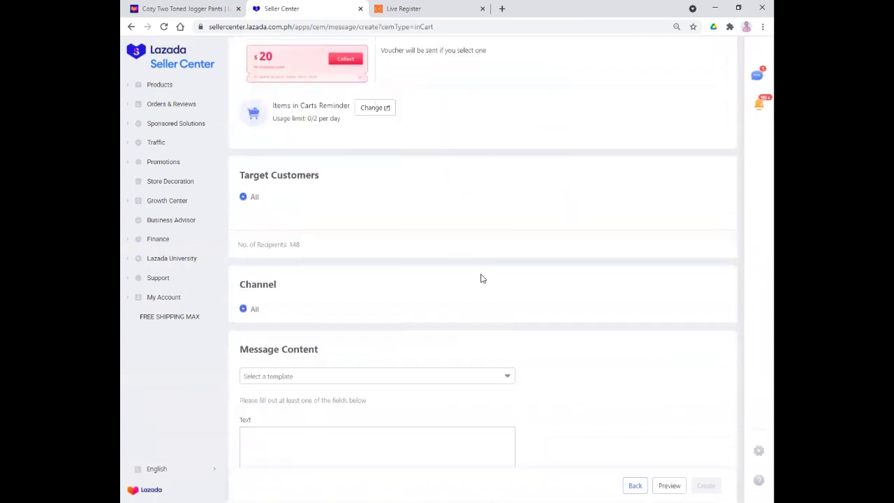
scroll(535, 248, down, 3)
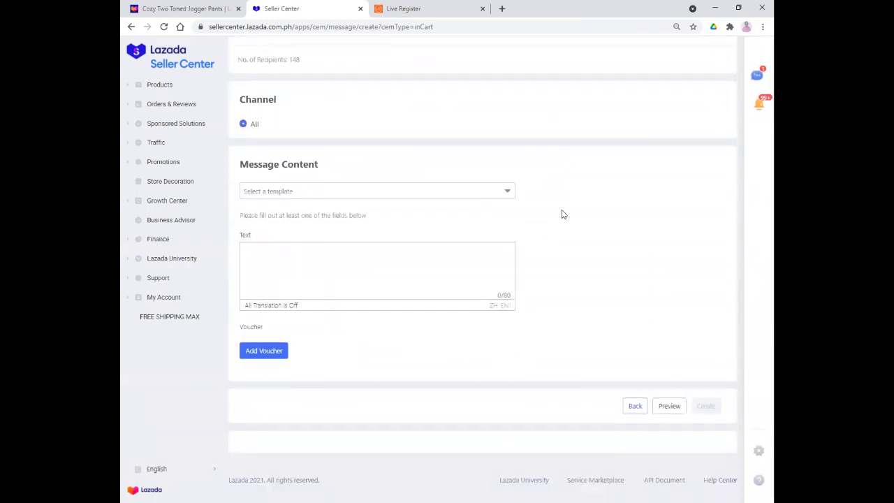
scroll(563, 214, up, 3)
scroll(563, 214, down, 3)
scroll(562, 214, up, 4)
scroll(563, 215, down, 4)
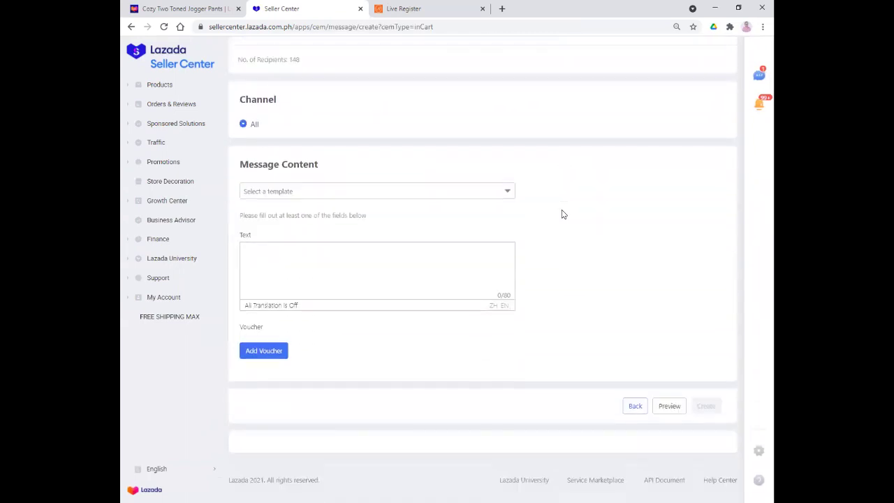
Step: Apply the Items in Carts Reminder 3, 2 and 1 templates in turn, read each text, and compare with the sample reminder card
click(418, 193)
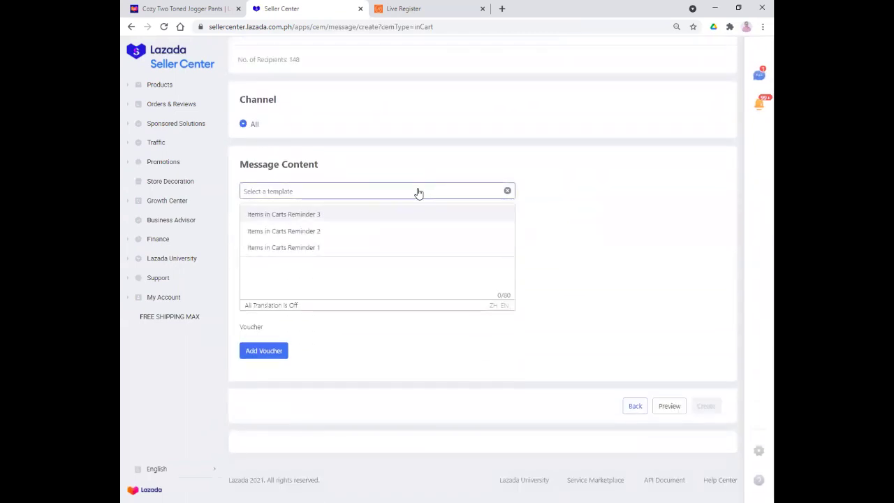
click(285, 214)
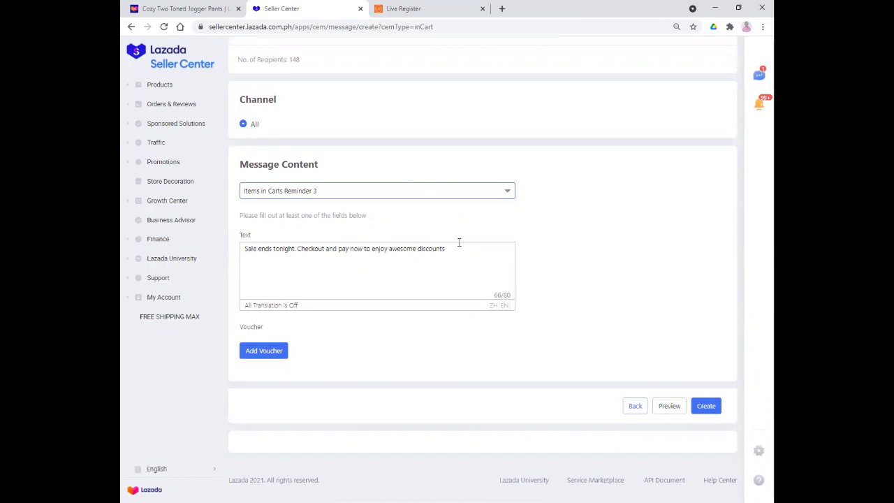
click(343, 193)
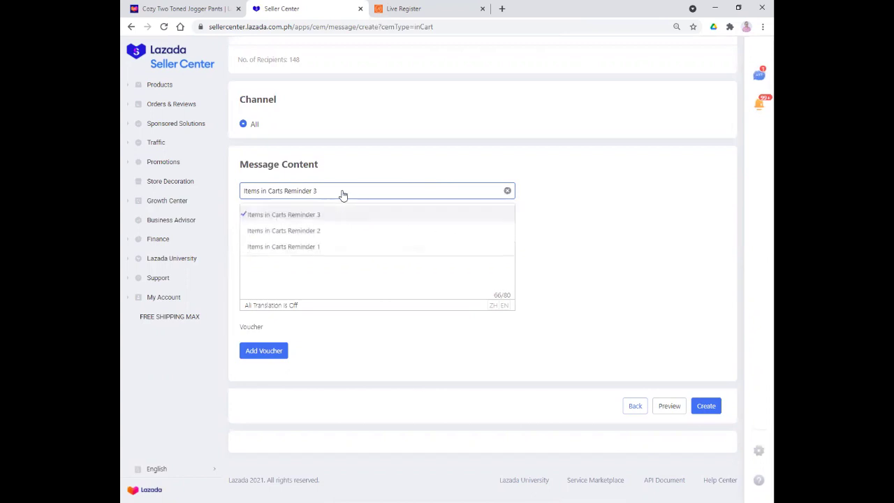
click(327, 234)
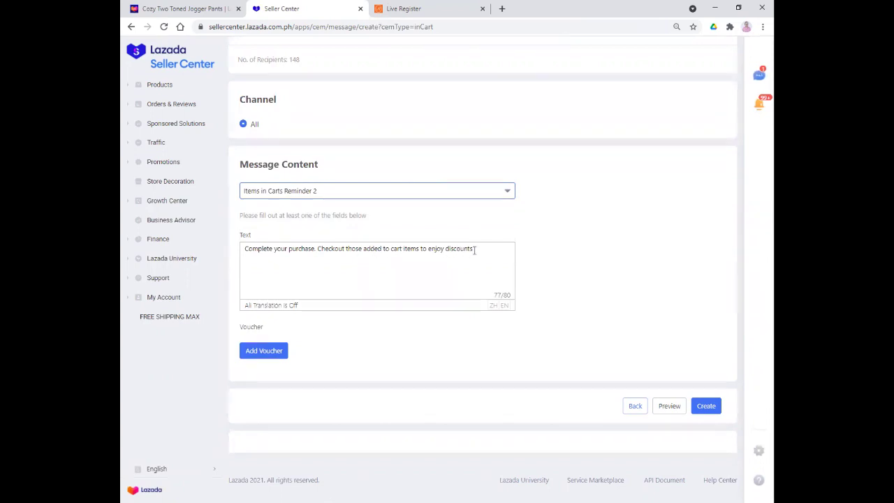
click(318, 196)
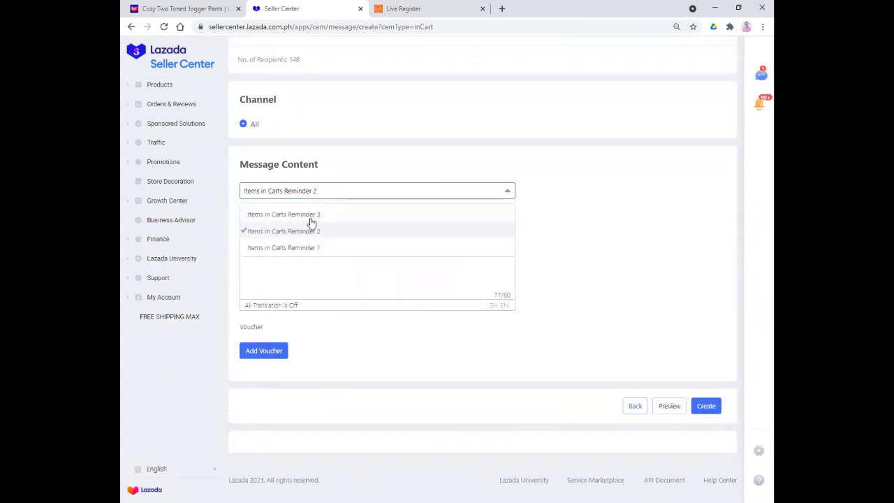
click(302, 250)
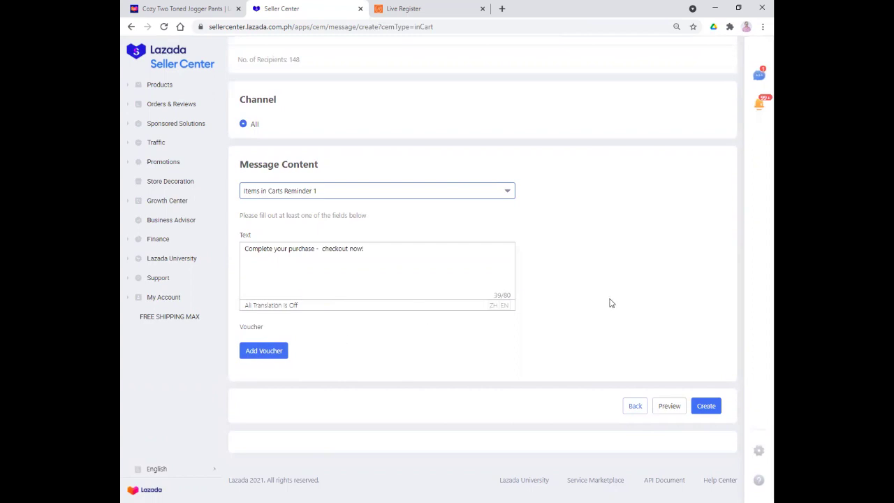
scroll(584, 316, up, 4)
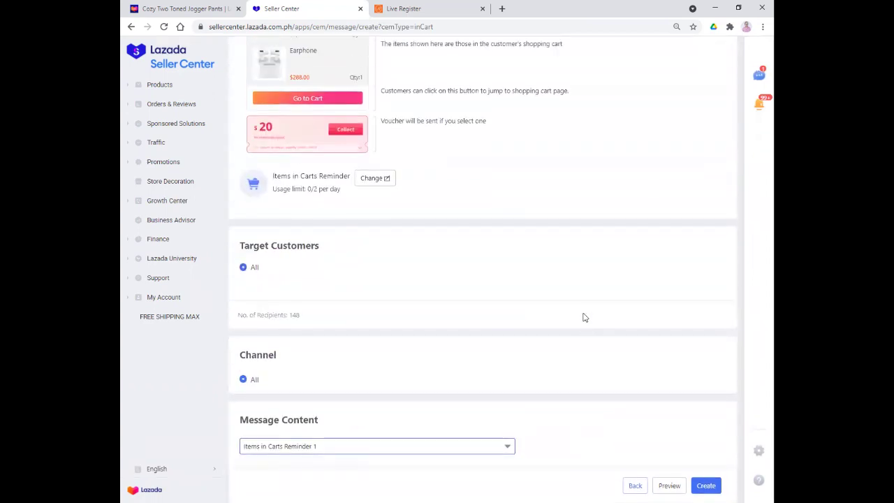
scroll(585, 317, up, 3)
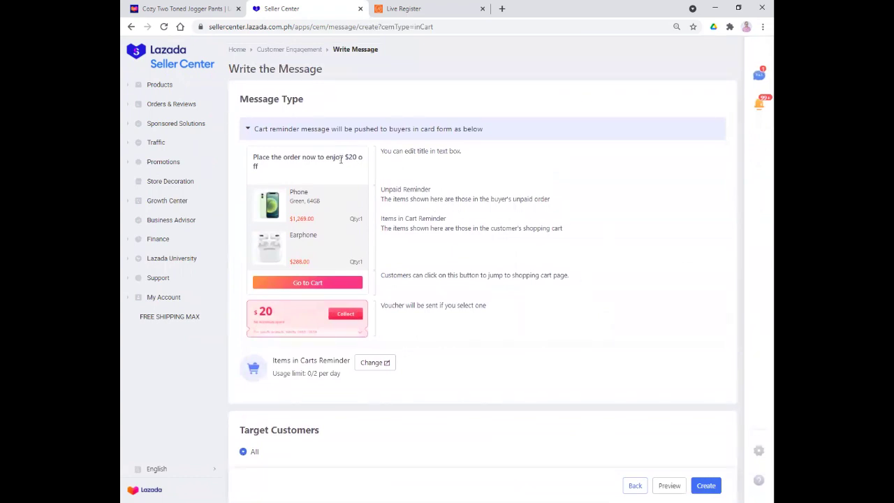
Step: Open Campaign Management under Promotions and view the Mega/A+ Campaigns, Daily Sales and Special Promotions
click(128, 146)
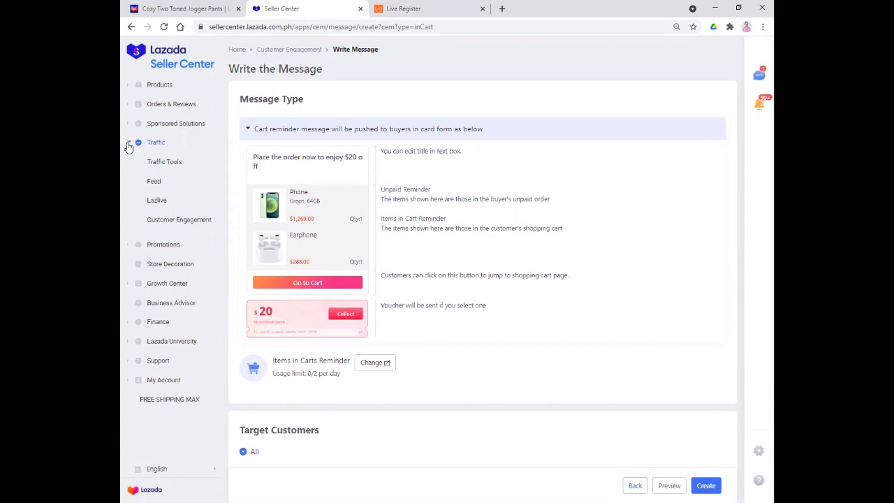
click(128, 147)
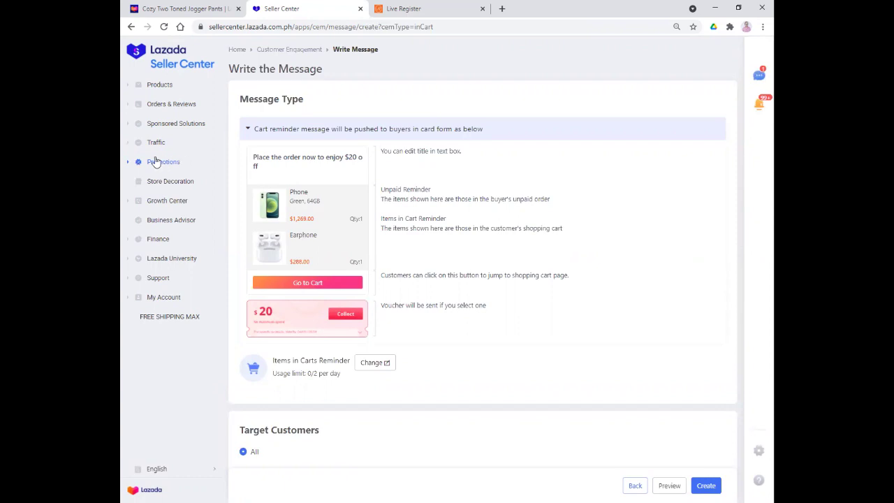
click(127, 165)
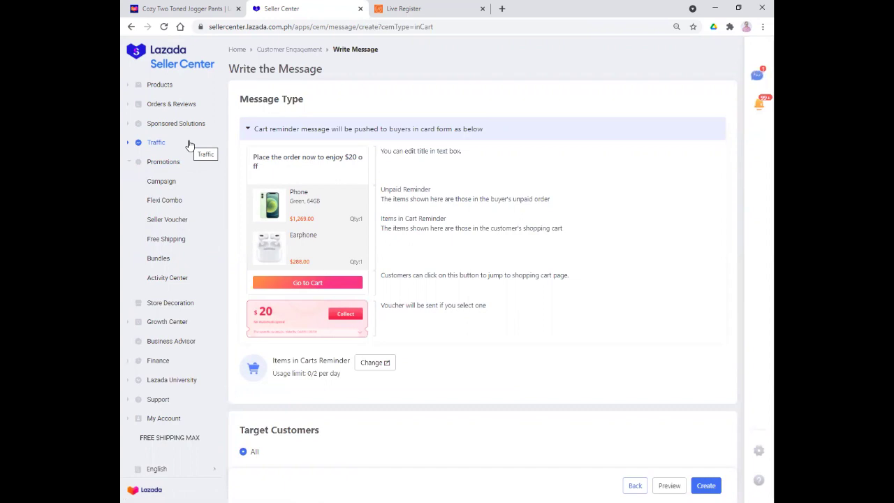
click(153, 185)
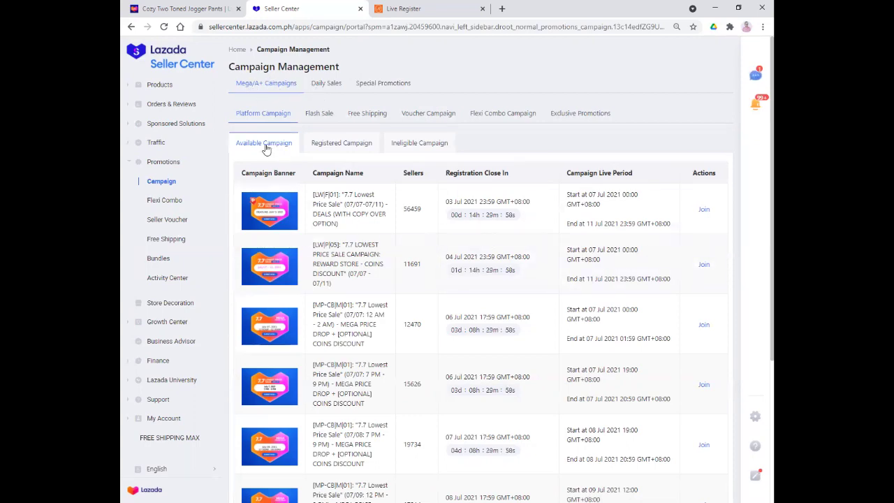
scroll(443, 294, down, 3)
scroll(443, 293, up, 3)
click(333, 84)
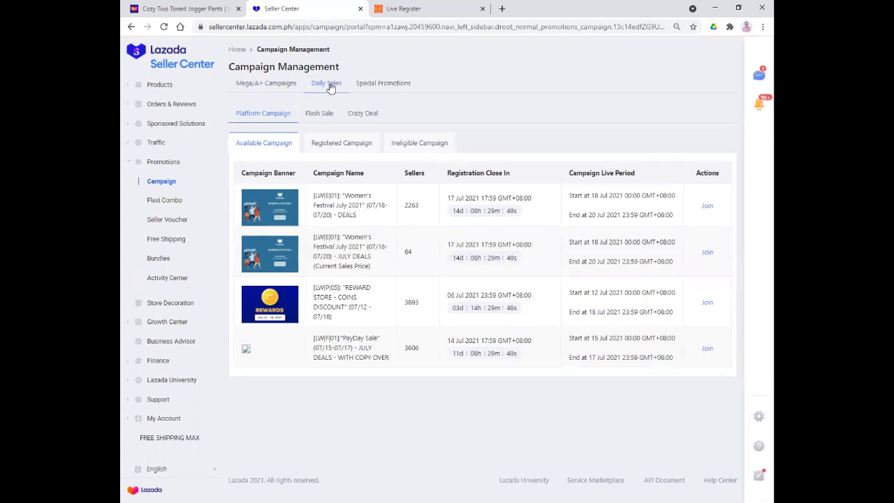
click(384, 85)
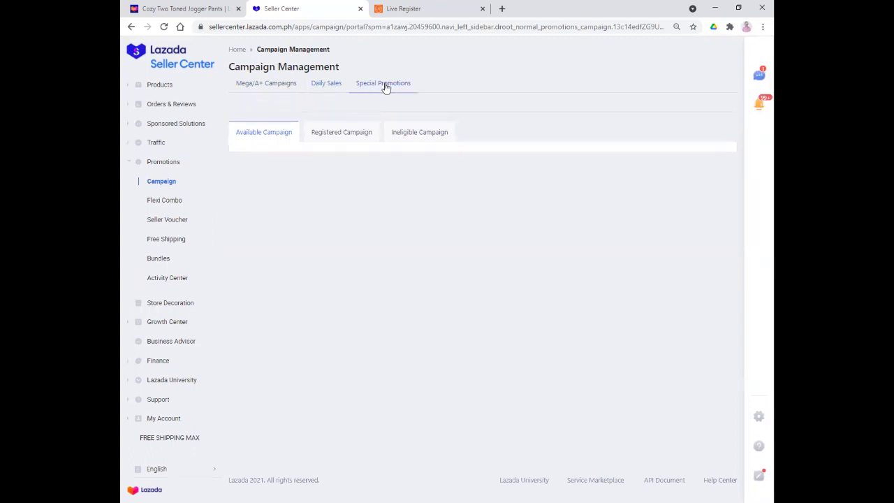
Step: View the available platform campaigns under Daily Sales, then look through the Mega/A+ campaigns list with its registration deadlines and live periods
click(324, 85)
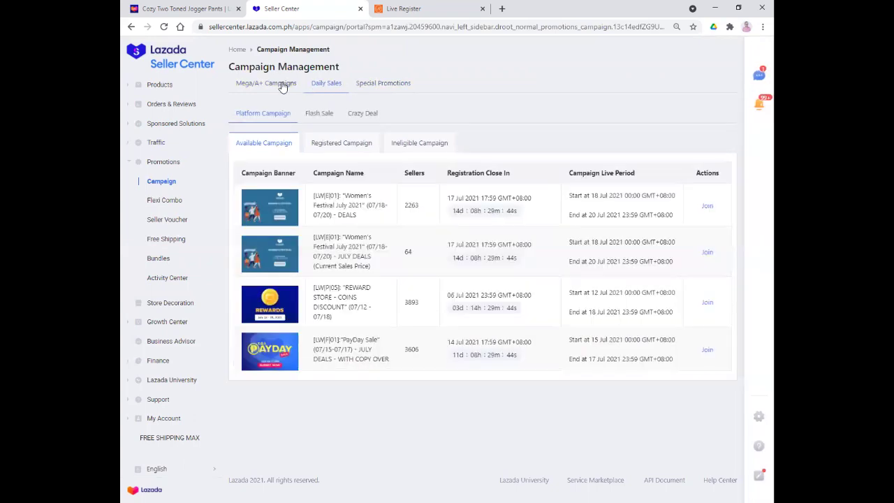
click(283, 85)
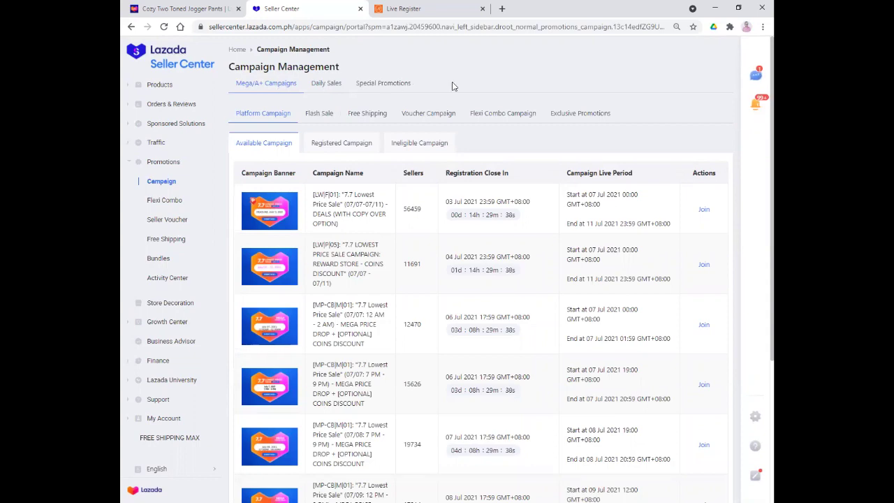
scroll(452, 286, down, 2)
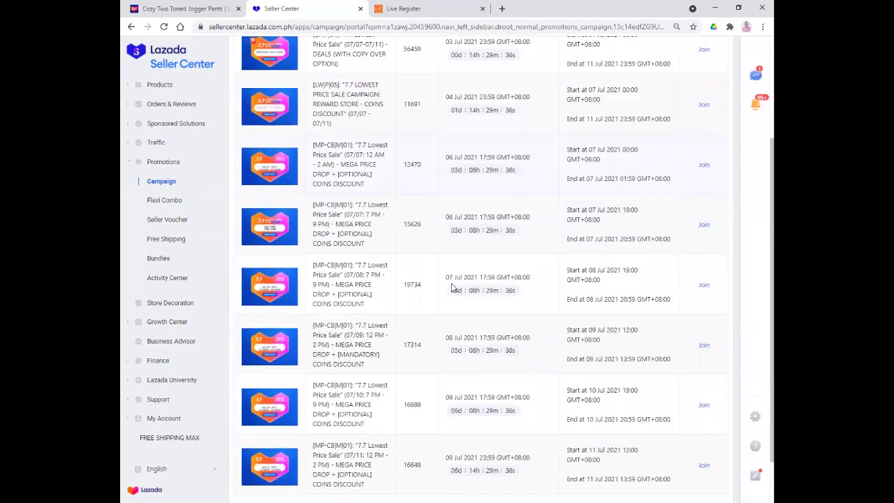
scroll(452, 286, up, 2)
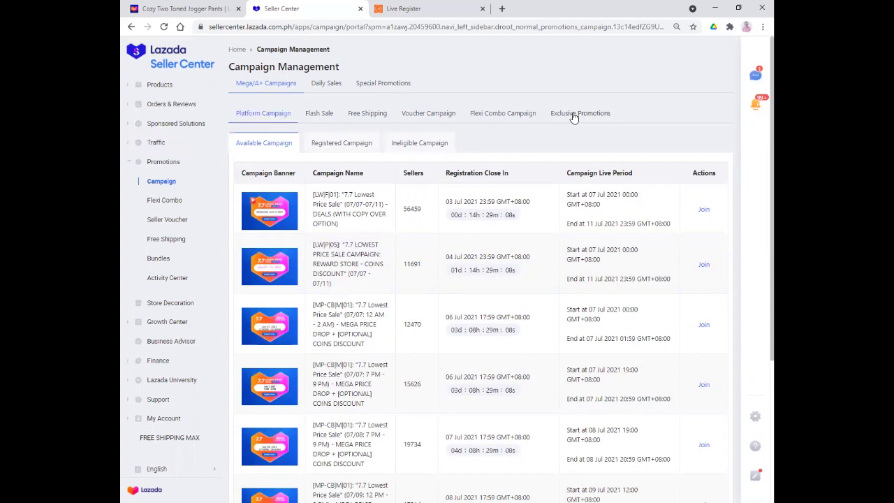
Step: Open Store Decoration, examine the store homepage's desktop preview from top to bottom, then return to the mobile preview
click(130, 164)
click(162, 200)
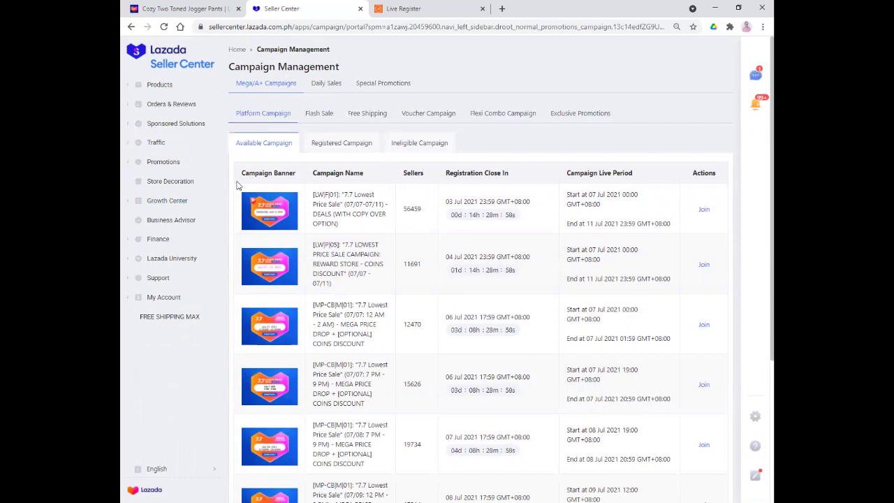
click(149, 183)
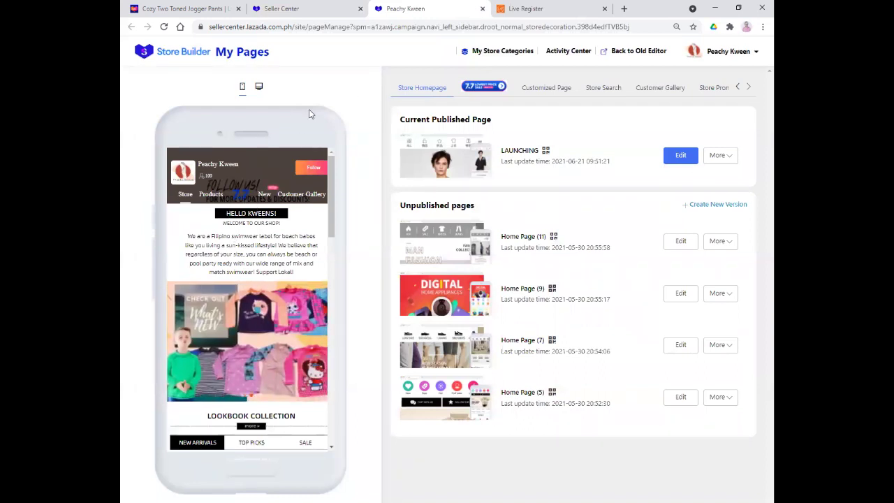
click(259, 87)
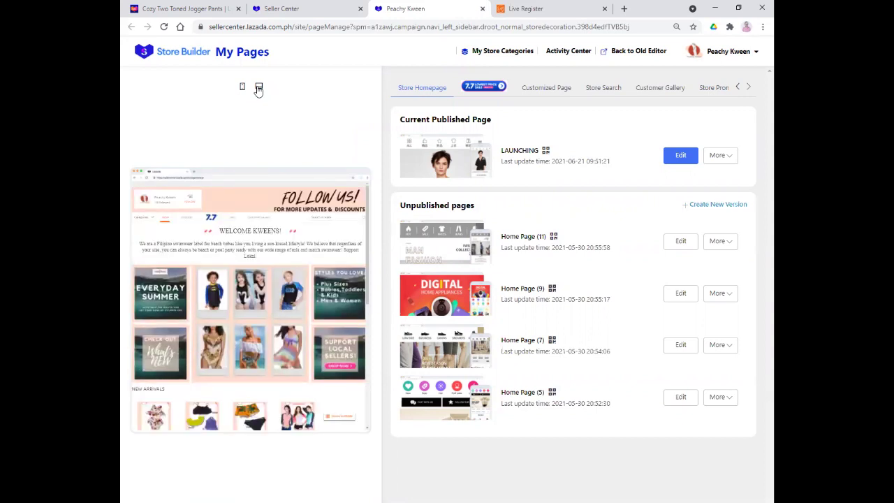
scroll(272, 232, down, 10)
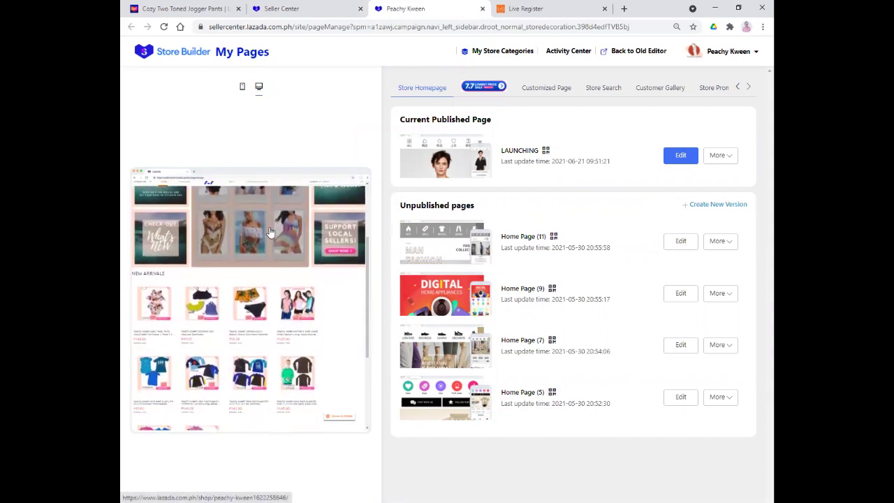
scroll(272, 232, up, 10)
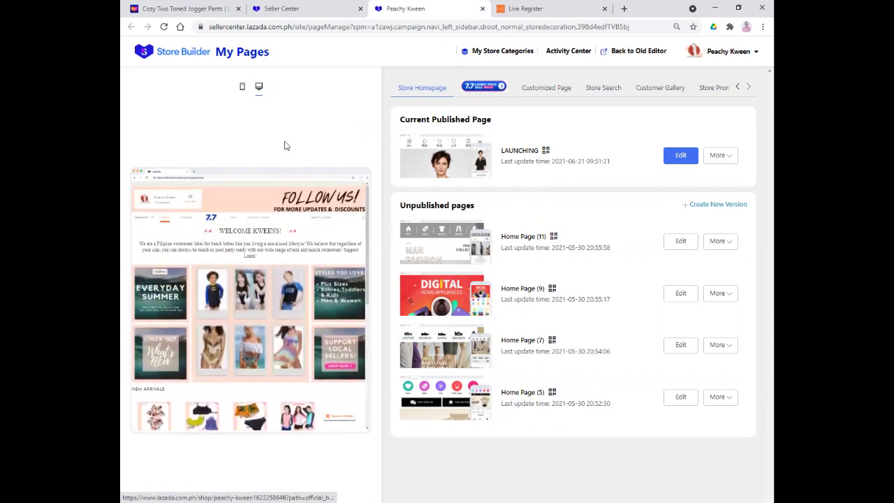
click(243, 89)
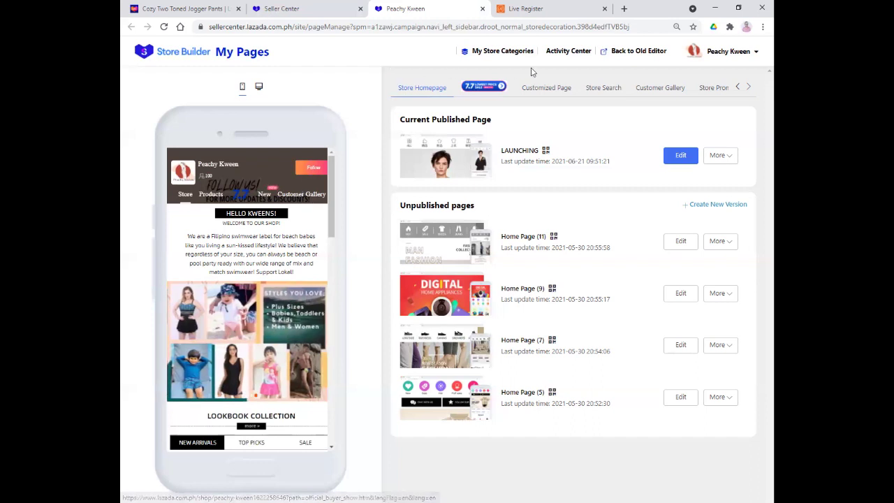
Step: Open My Store Categories from Store Builder, look over the category list, then return to Campaign Management in Seller Center
click(486, 54)
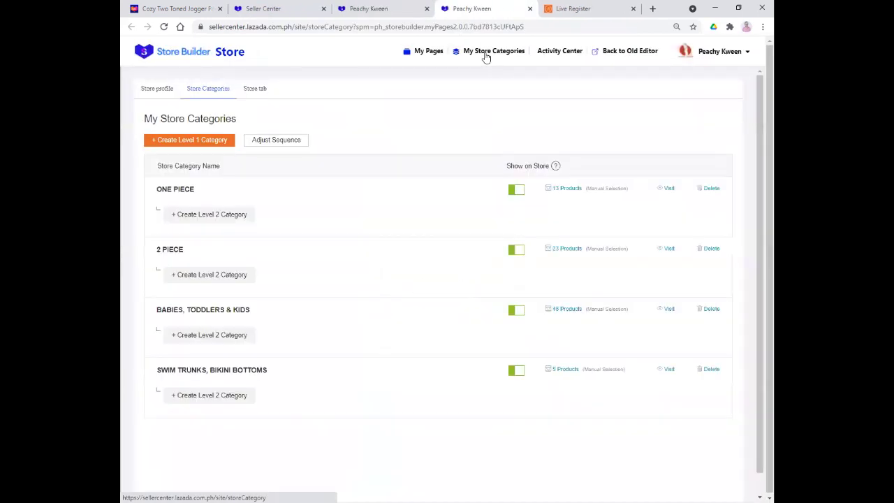
scroll(375, 166, down, 1)
scroll(352, 188, up, 1)
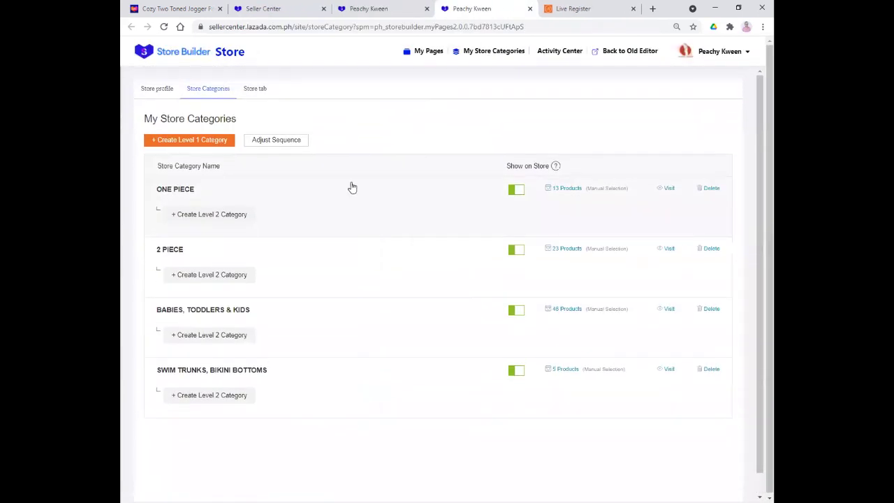
scroll(352, 187, down, 1)
scroll(352, 187, up, 1)
scroll(352, 188, down, 1)
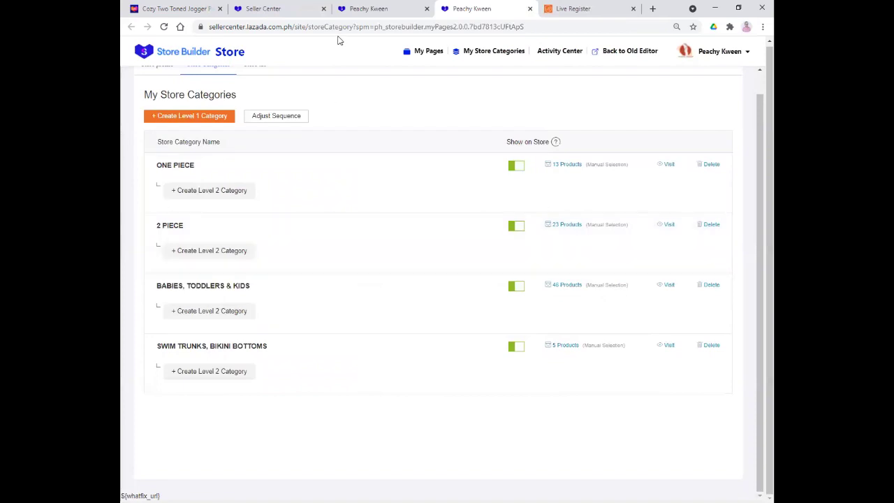
click(344, 10)
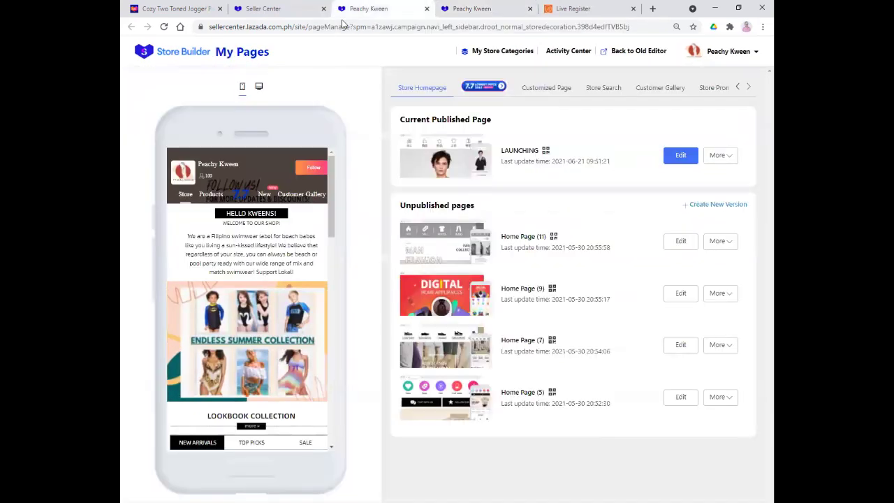
click(276, 8)
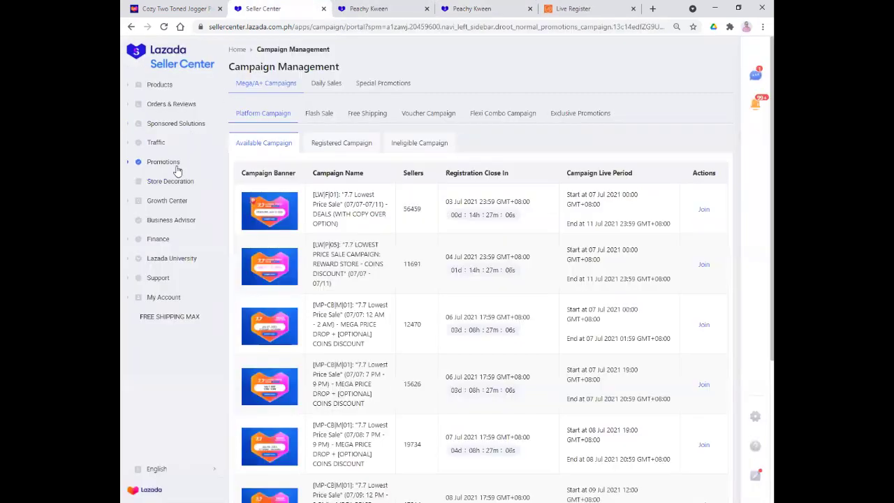